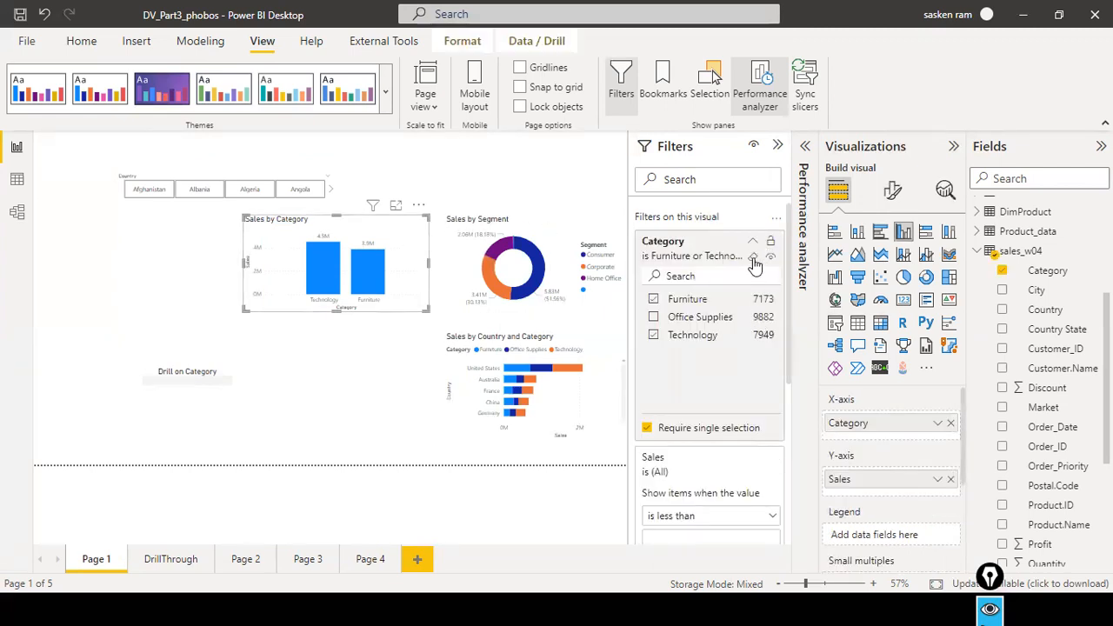
Clear the Category filter on the Sales by Category chart, deselect the chart and collapse the Filters pane.
left_click(753, 258)
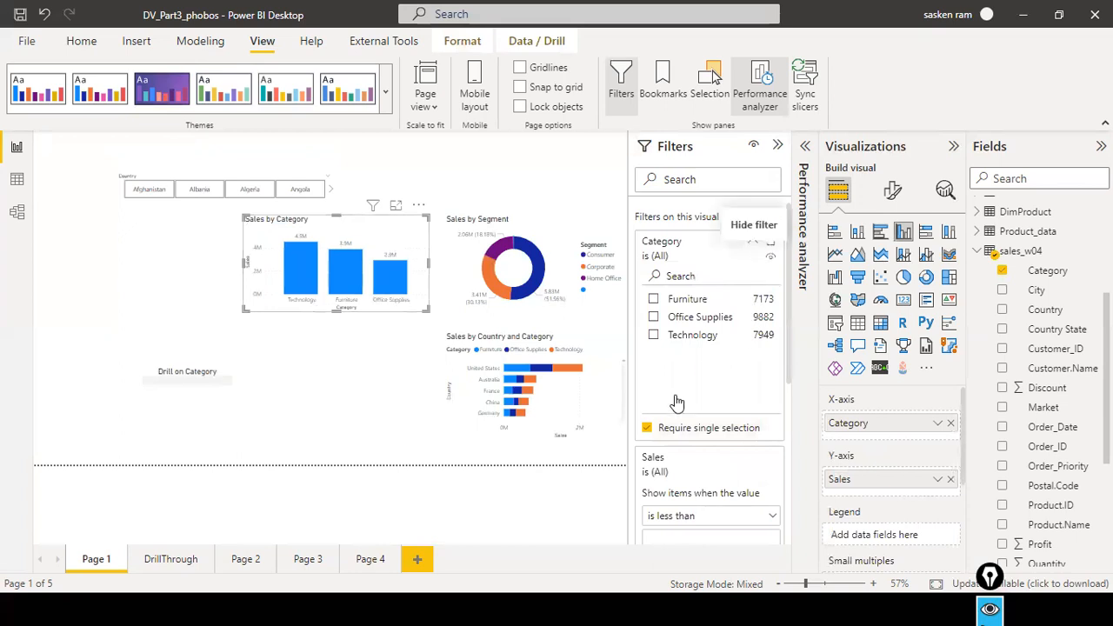
scroll(687, 408, "down", 3)
scroll(728, 426, "down", 1)
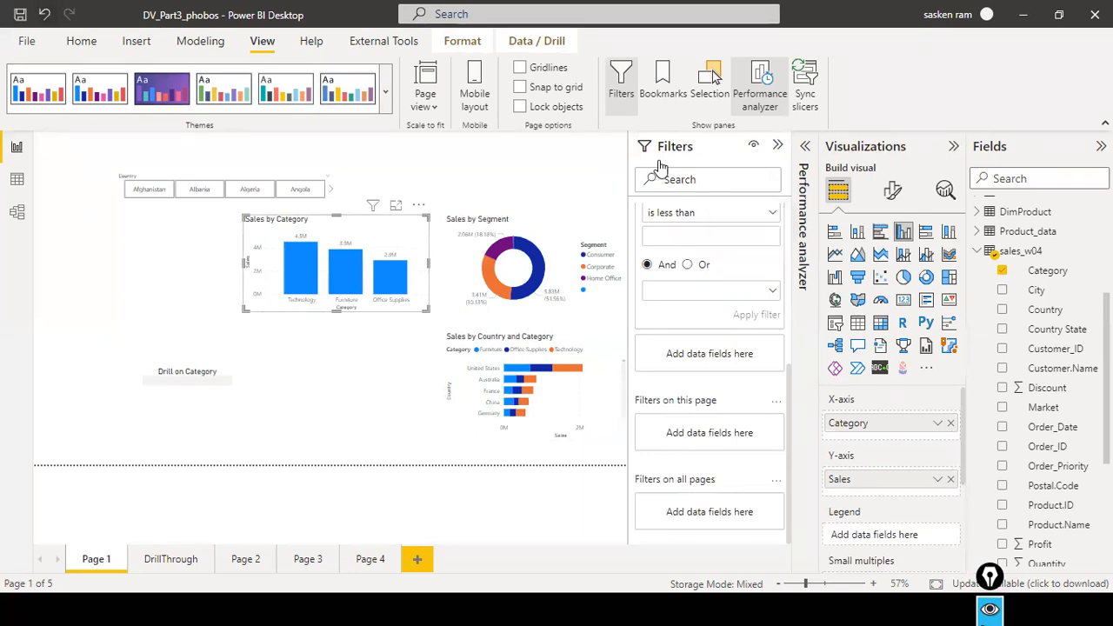
left_click(386, 419)
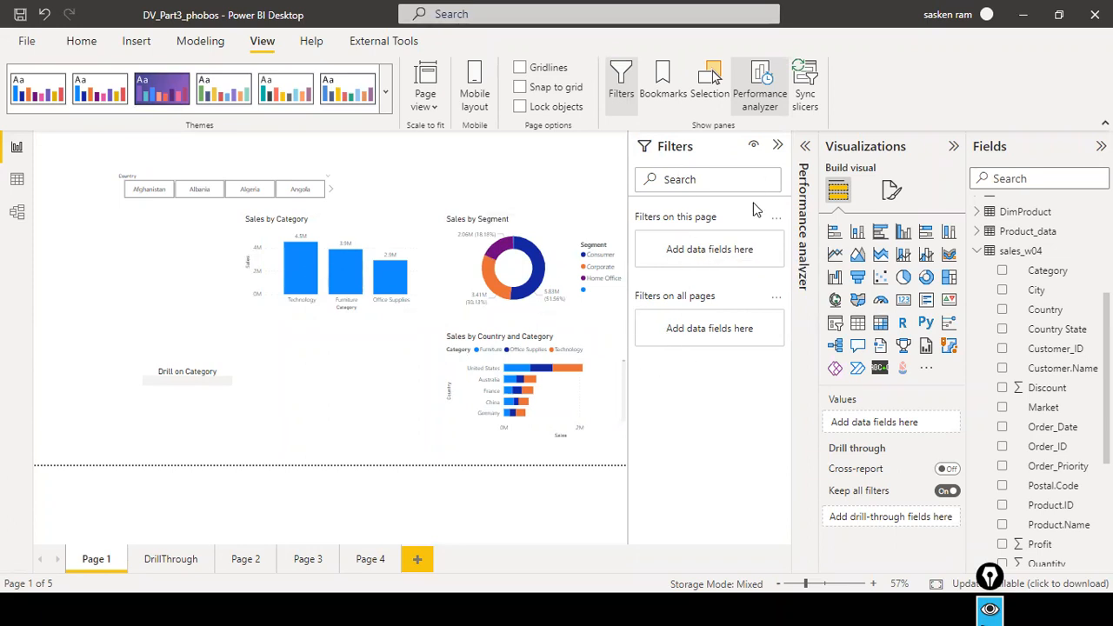
left_click(778, 146)
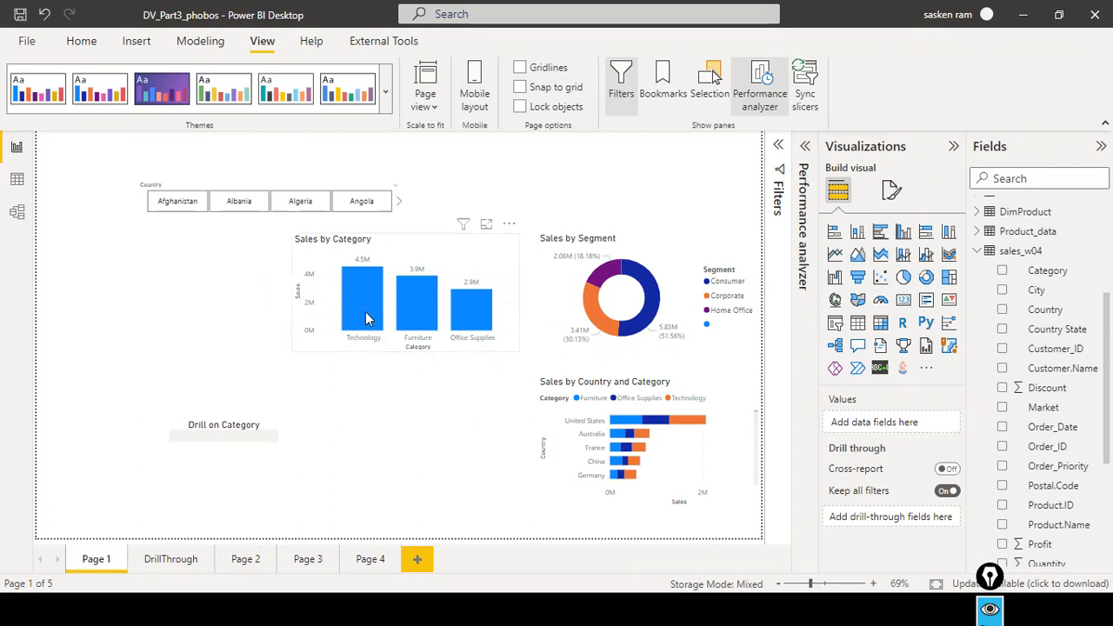
Drill through from the Technology bar in Sales by Category to the DrillThrough page and expand Technology in the matrix into its sub-categories.
mouse_move(366, 318)
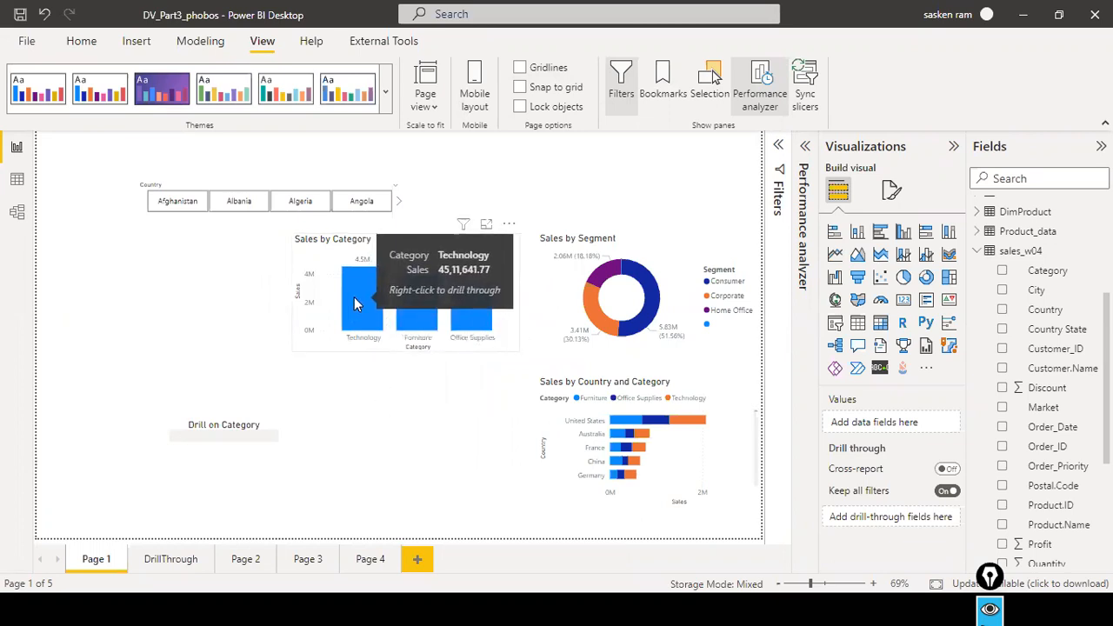
right_click(353, 296)
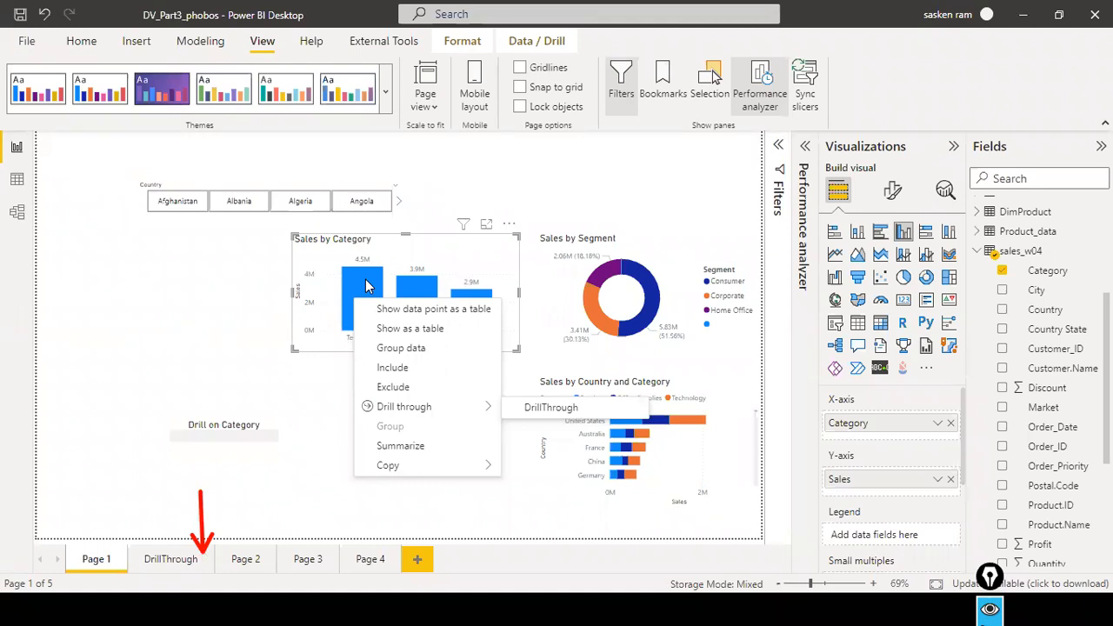
left_click(519, 407)
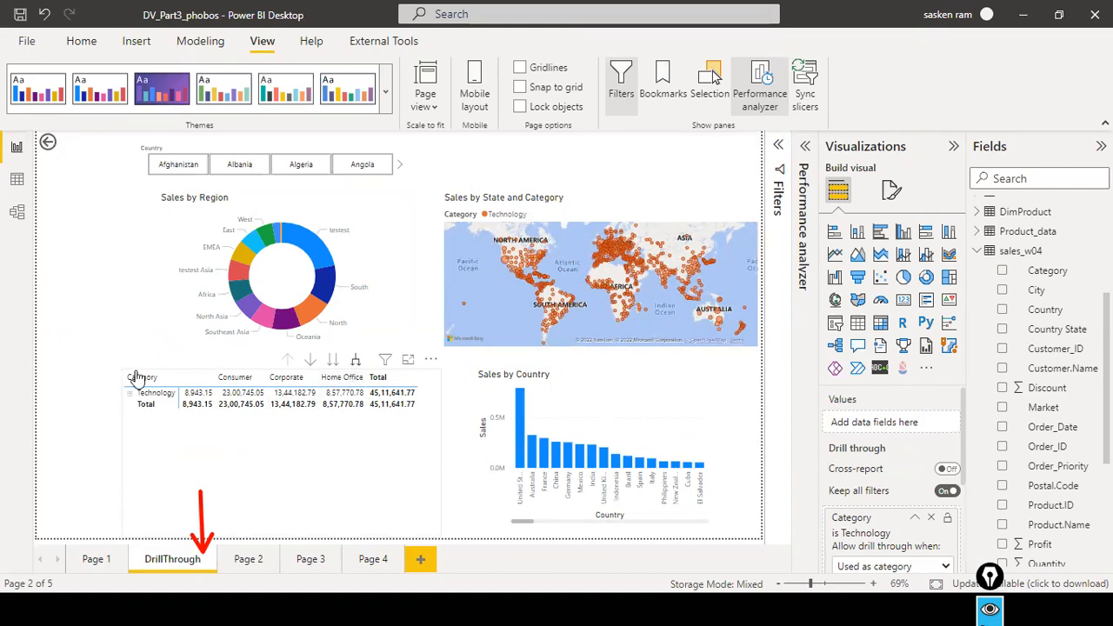
left_click(144, 406)
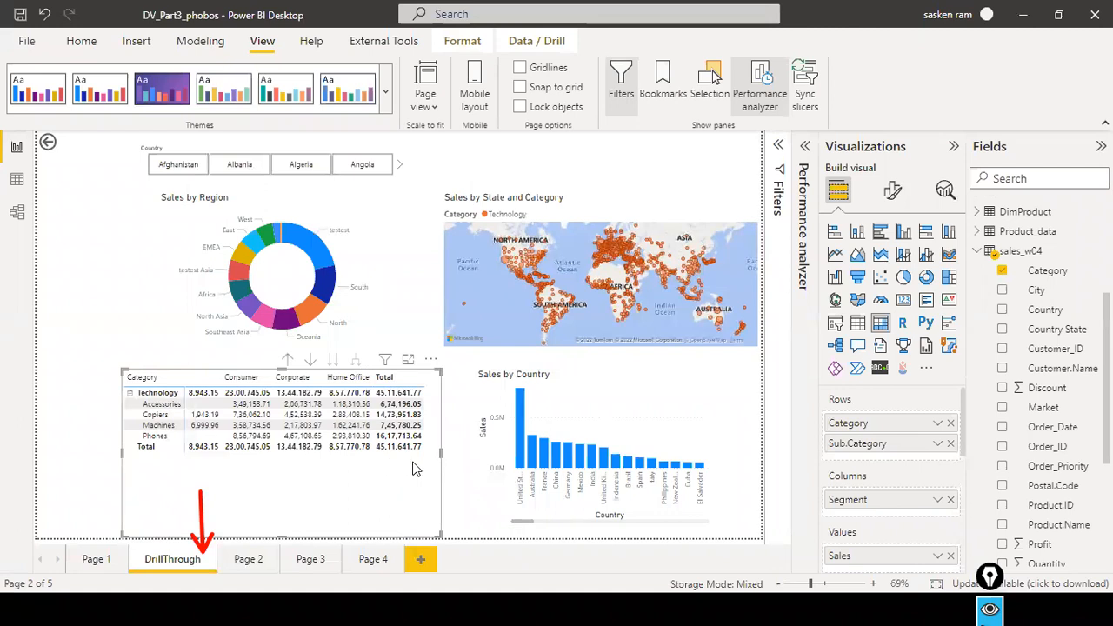
Compare the category bars on Page 1 with the details on the DrillThrough page, ending on Page 1.
left_click(97, 561)
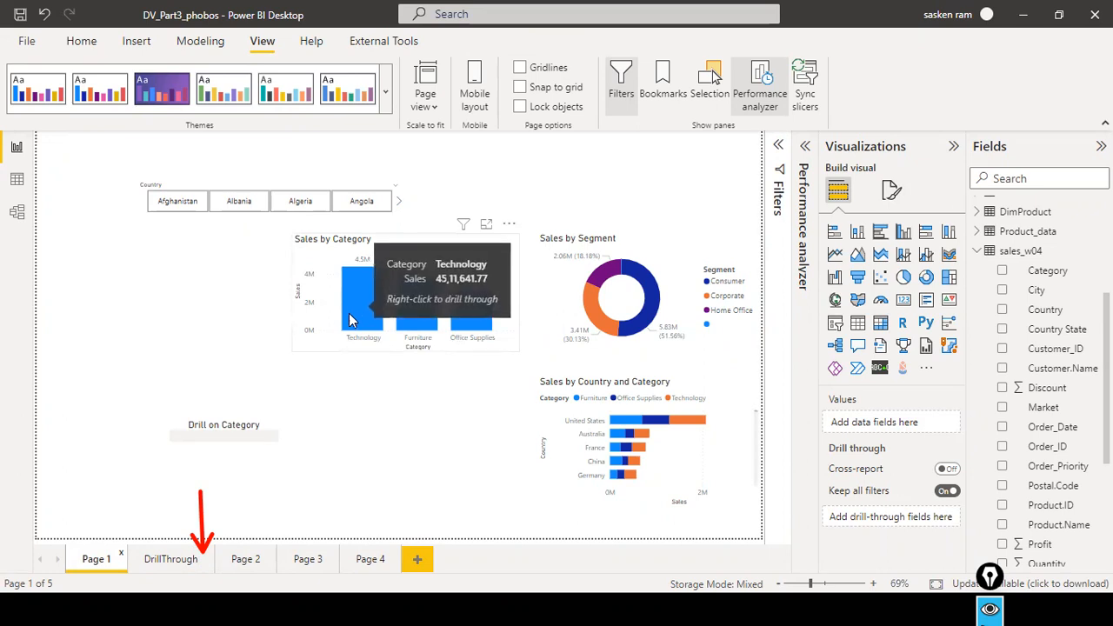
mouse_move(472, 298)
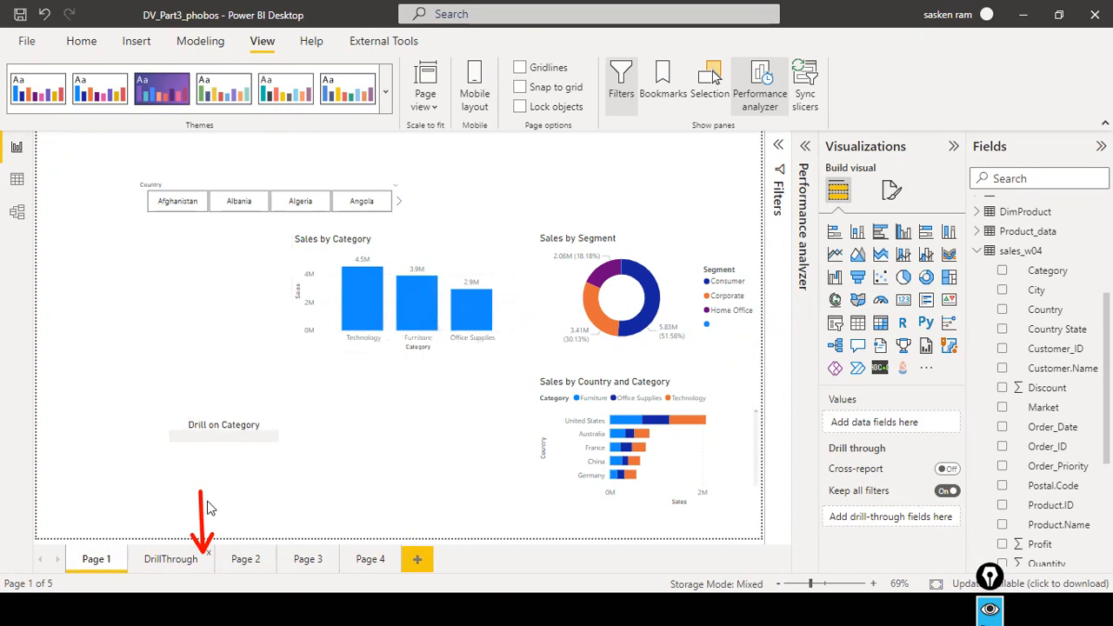
left_click(172, 558)
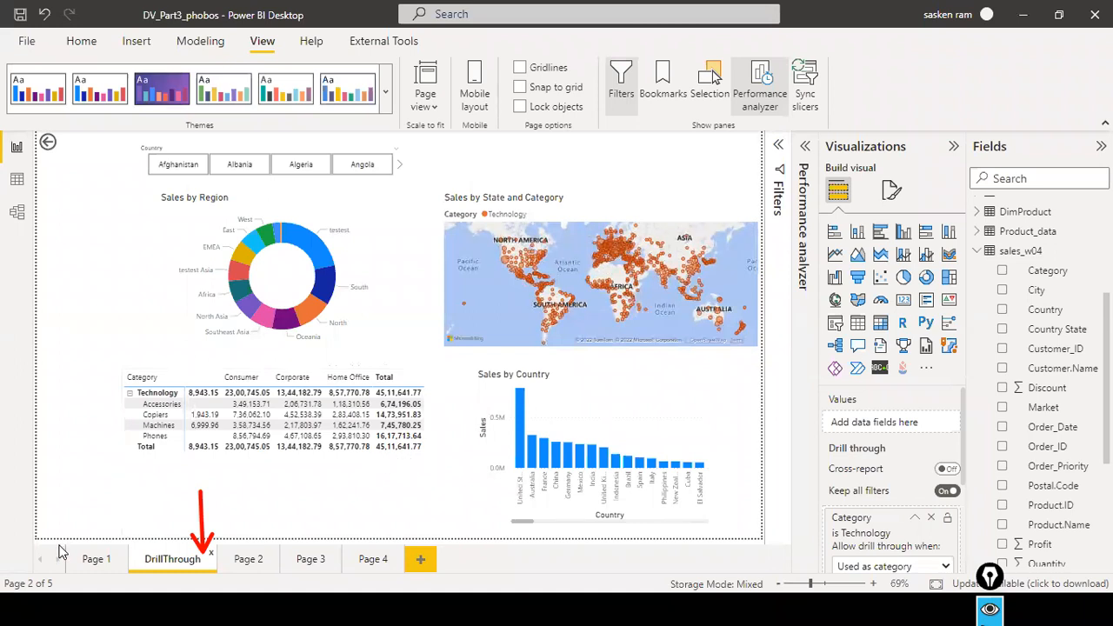
left_click(94, 561)
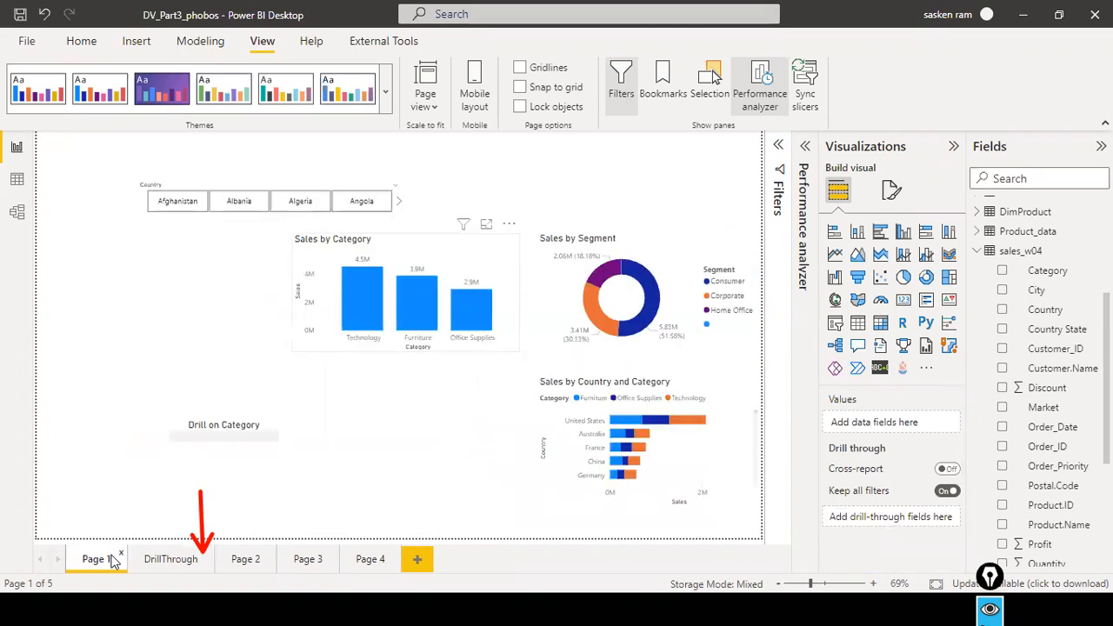
Rename Page 1 as Executive Summary.
right_click(84, 561)
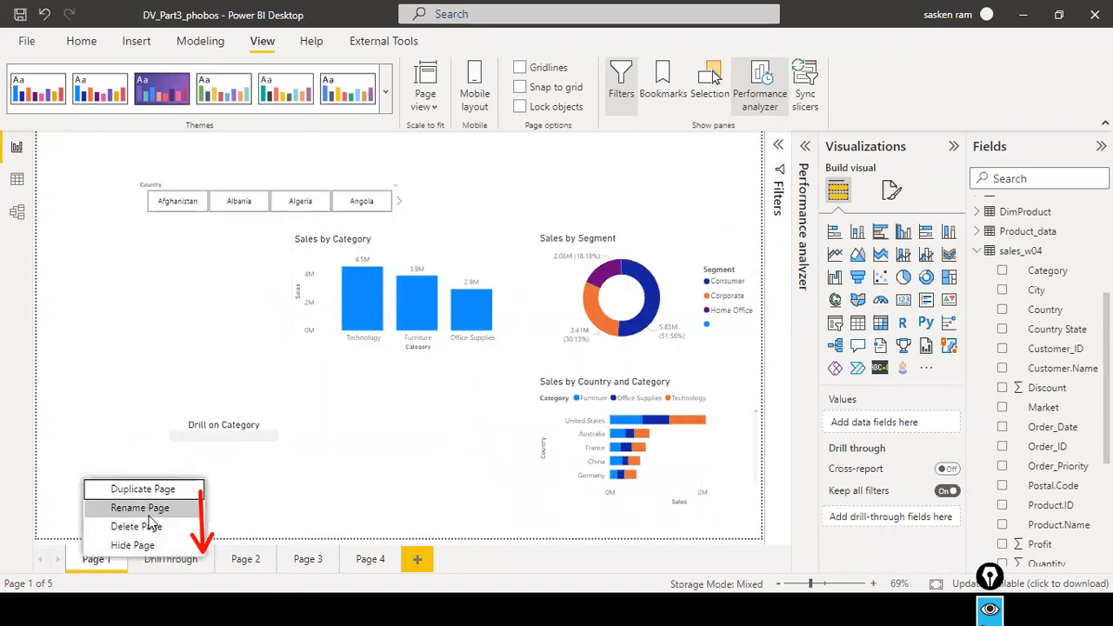
key("Escape")
type("Ex")
type("ecutve")
key("BackSpace")
key("BackSpace")
key("BackSpace")
key("BackSpace")
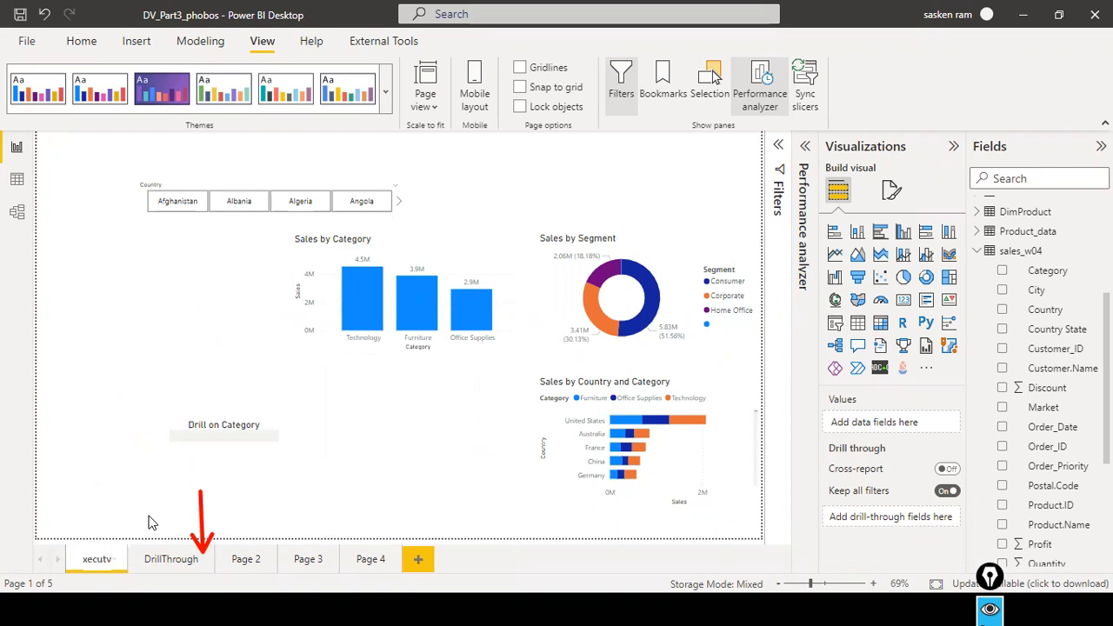
type("ive S")
key("BackSpace")
type("uummar")
key("Return")
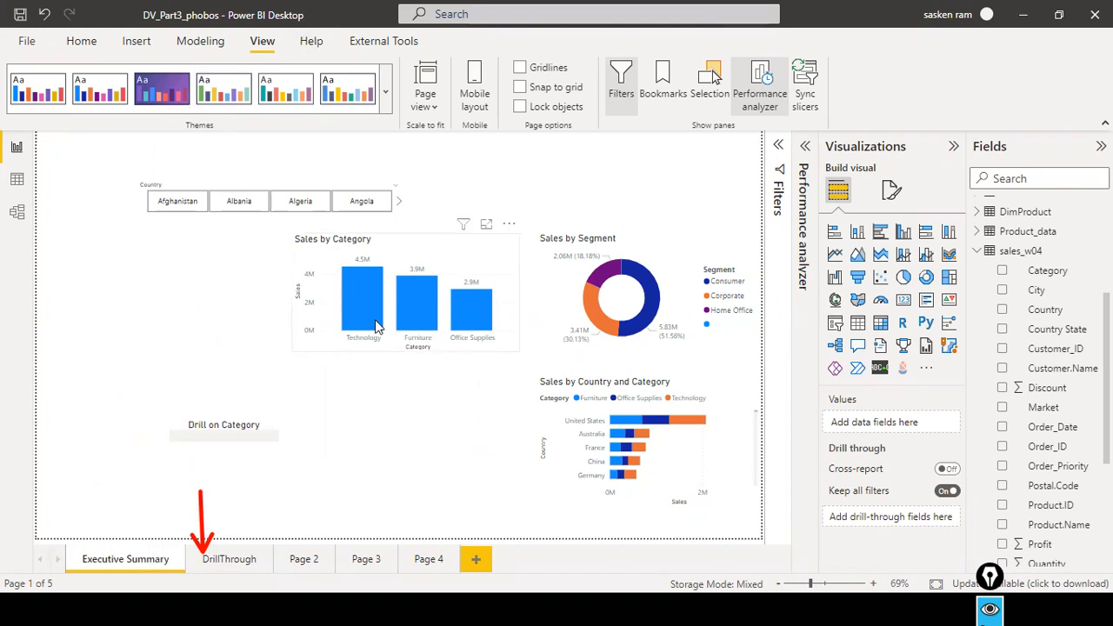
Drill through from the Technology bar on the Executive Summary page to view its details on the DrillThrough page.
mouse_move(376, 325)
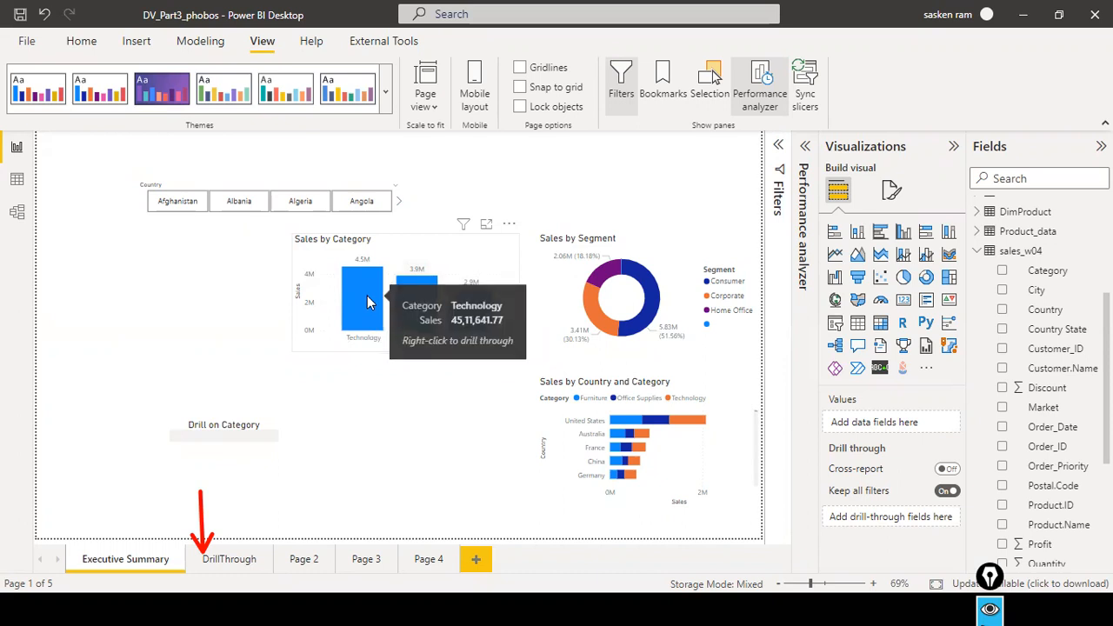
right_click(367, 295)
mouse_move(426, 407)
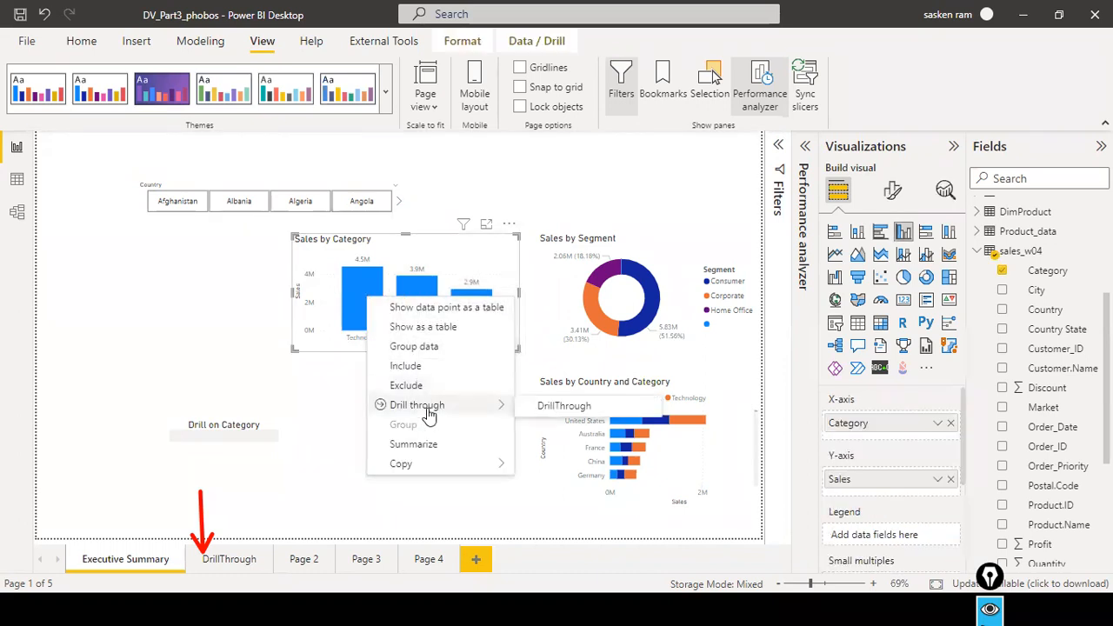
left_click(561, 406)
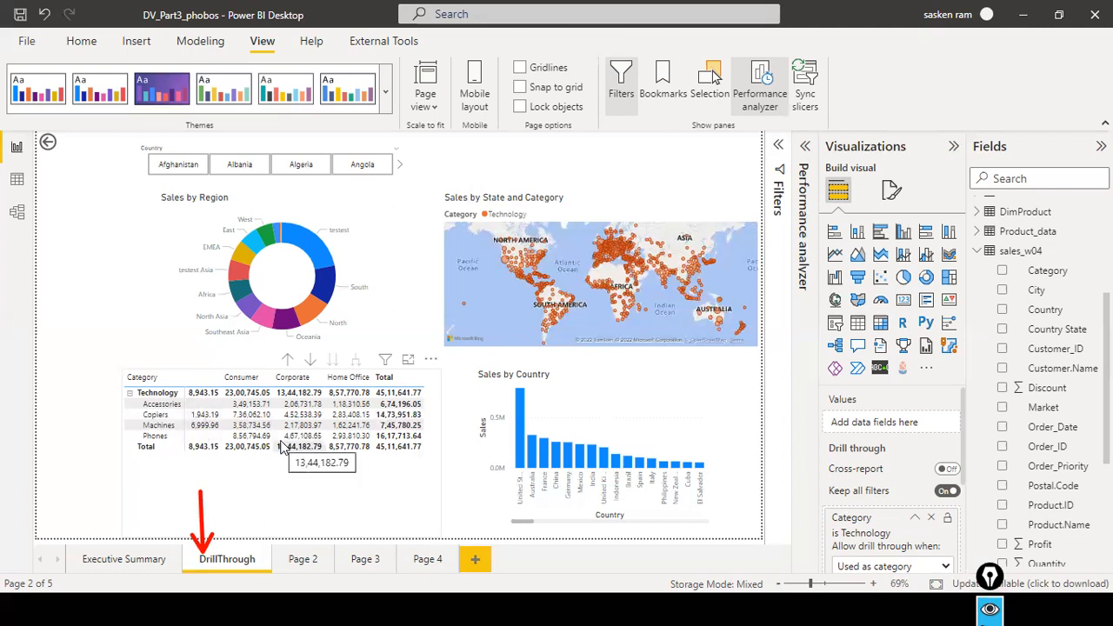
left_click(132, 561)
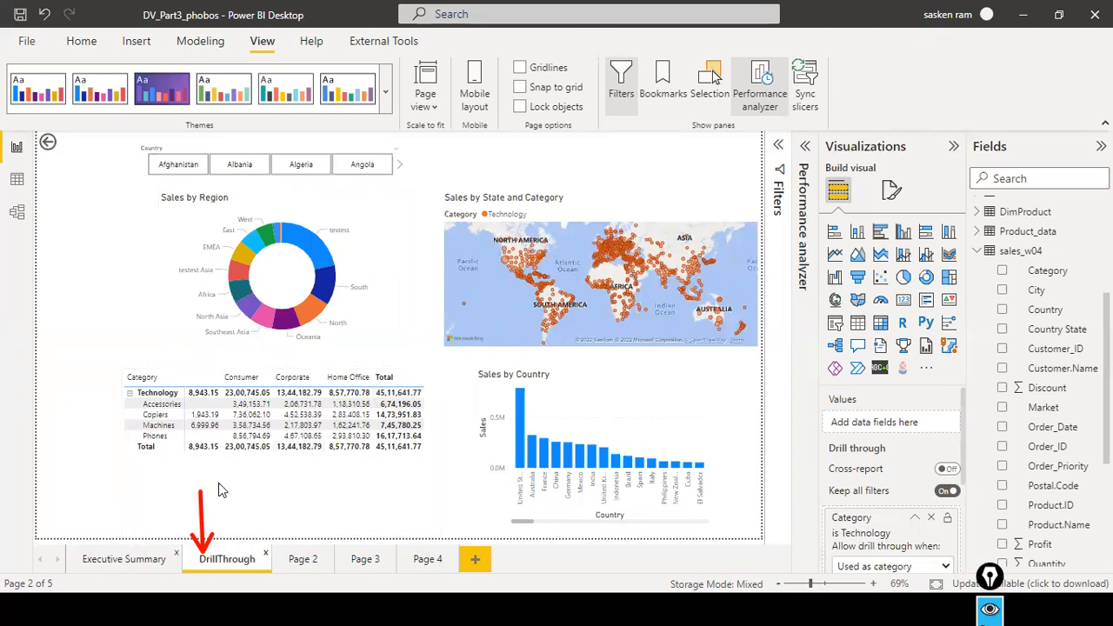
Drill through from the Furniture bar in Sales by Category to the DrillThrough page, and return to Executive Summary.
left_click(126, 561)
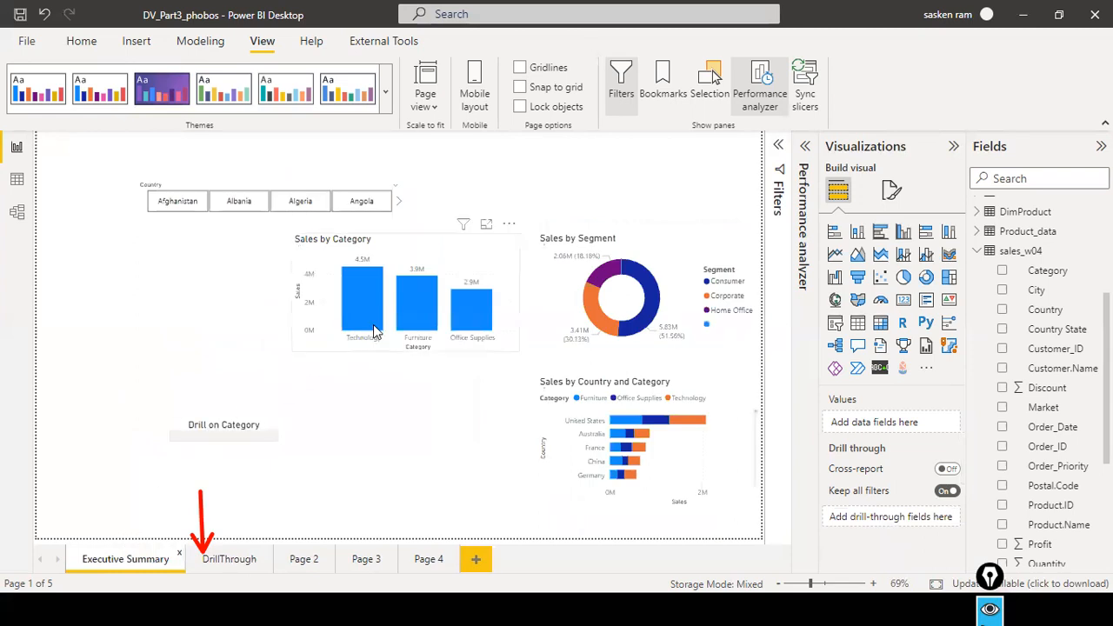
right_click(424, 311)
mouse_move(474, 417)
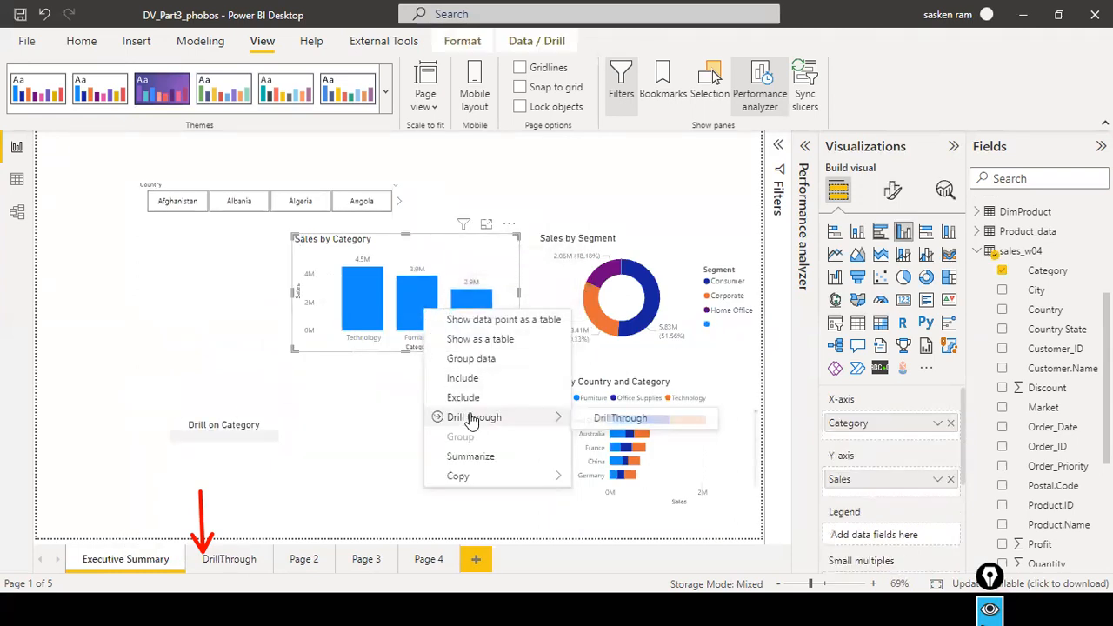
left_click(617, 418)
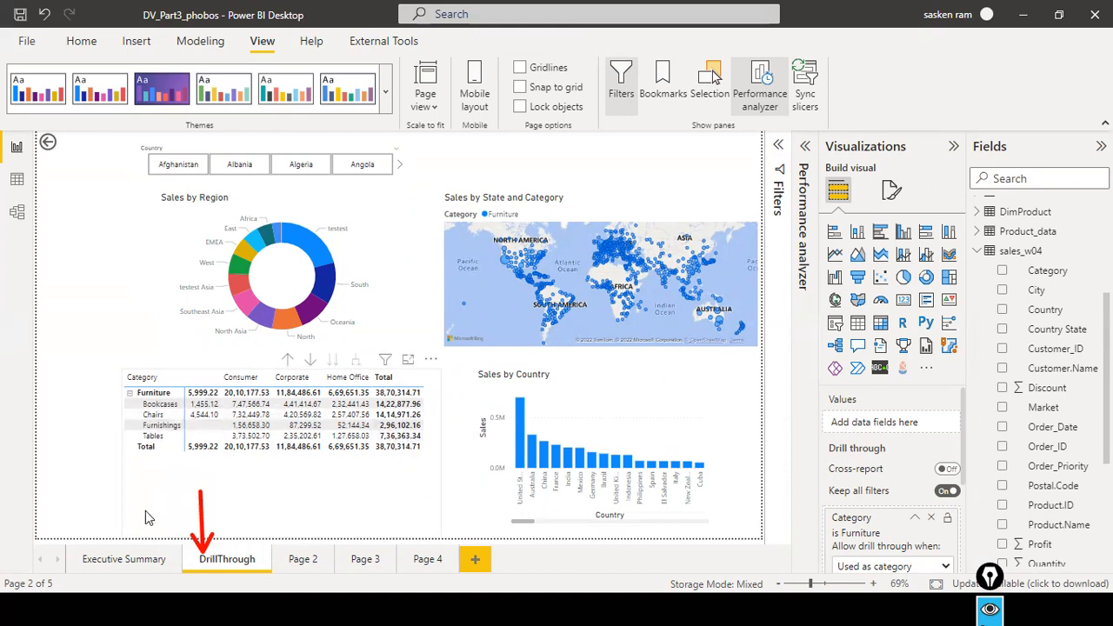
left_click(126, 566)
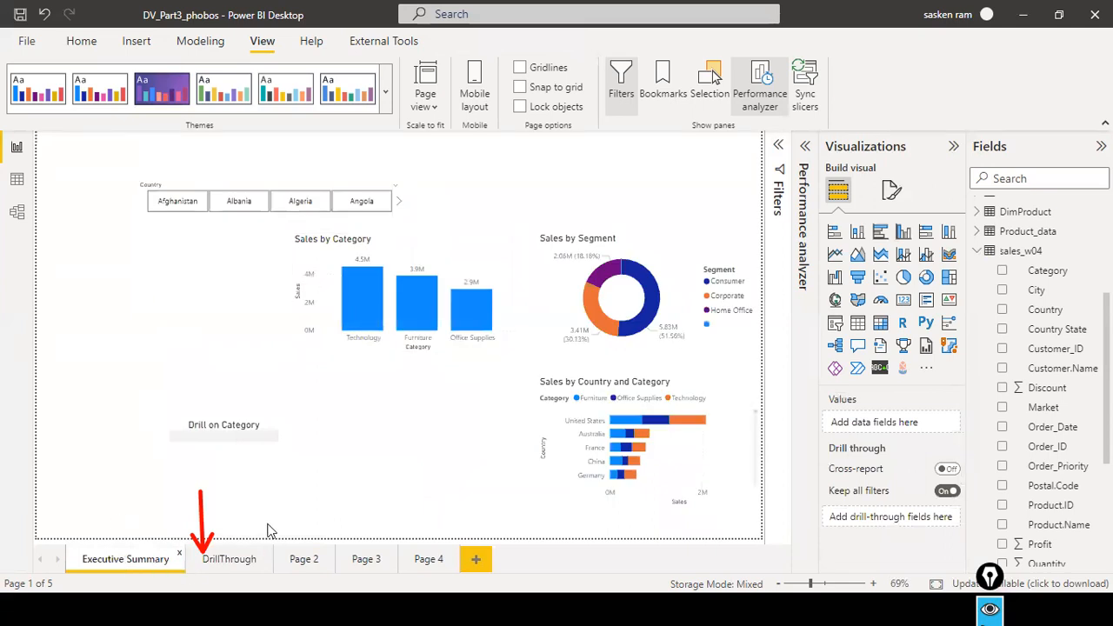
Examine how the category totals on the Executive Summary page relate to the detail visuals on the DrillThrough page.
left_click(244, 564)
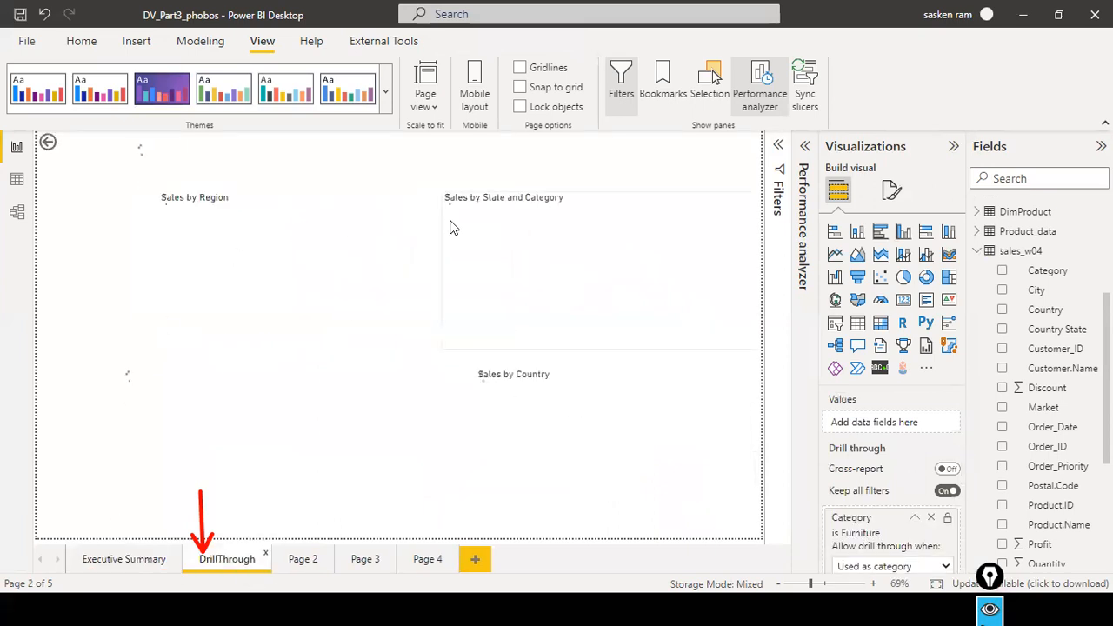
left_click(141, 557)
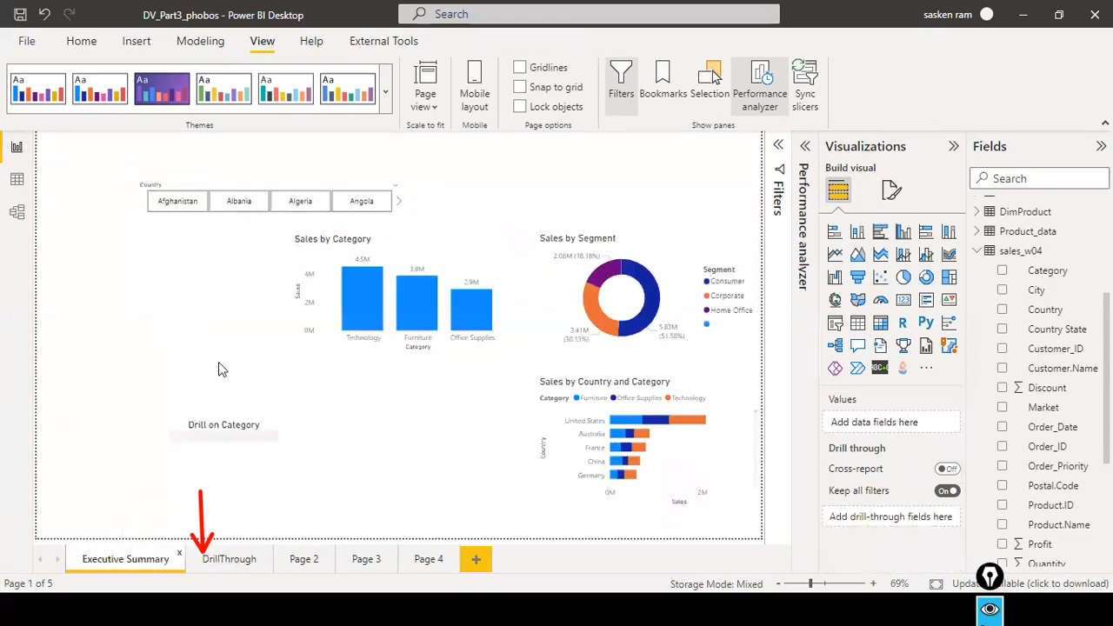
mouse_move(412, 320)
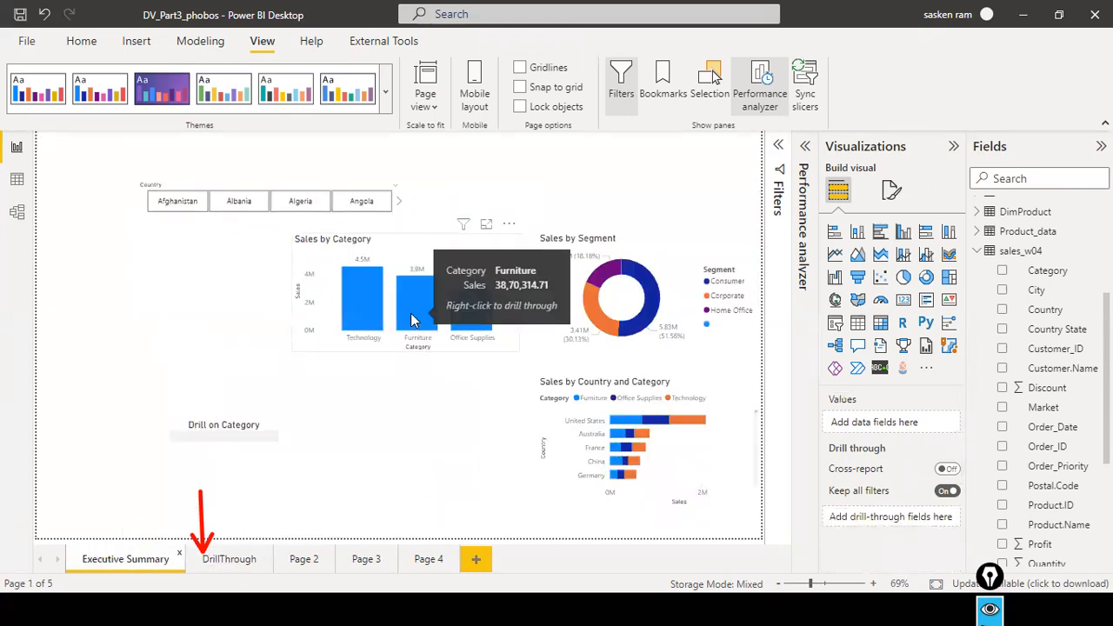
mouse_move(370, 334)
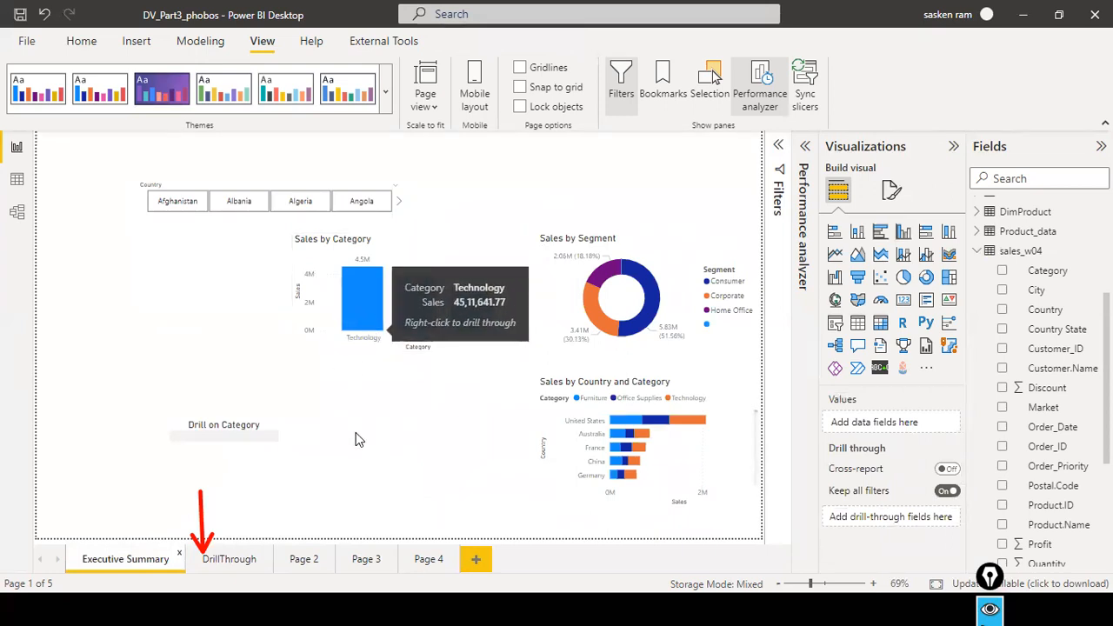
left_click(219, 566)
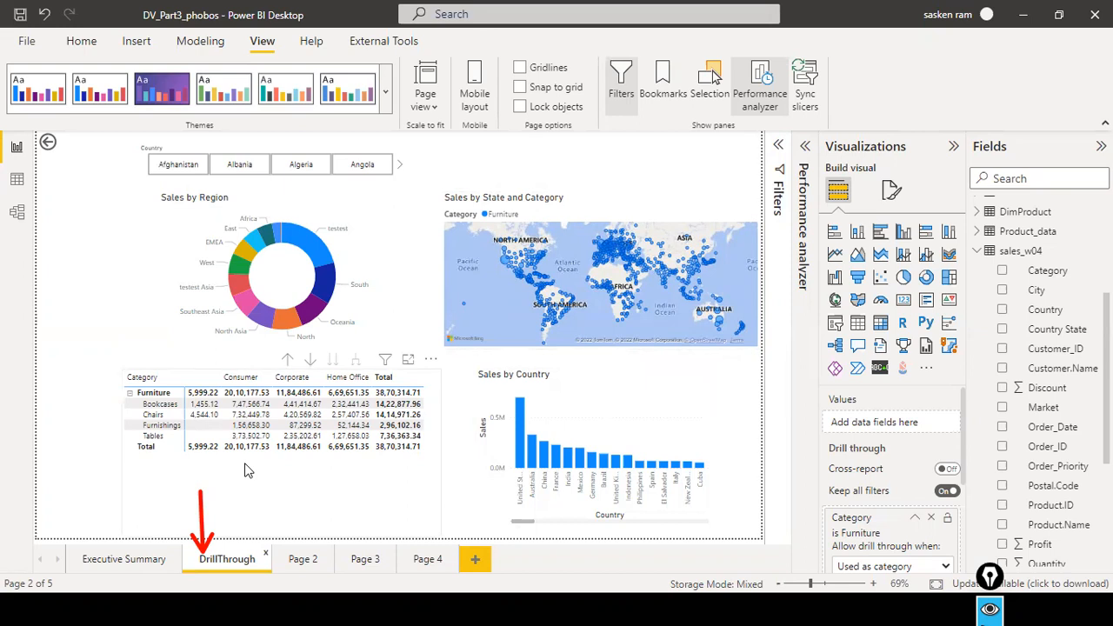
left_click(133, 552)
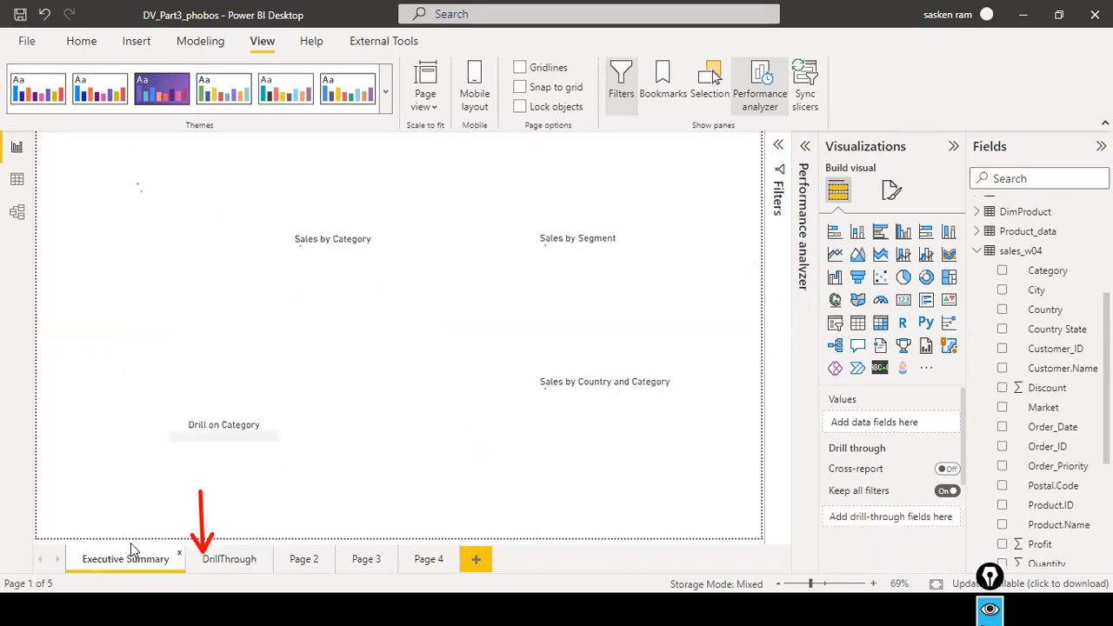
left_click(222, 559)
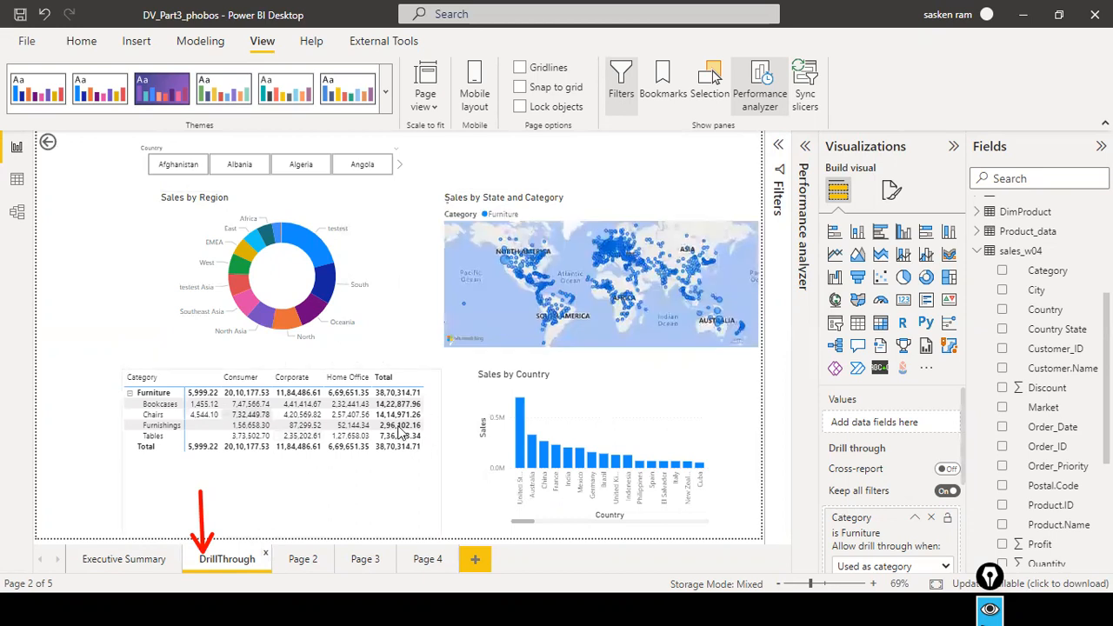
left_click(139, 557)
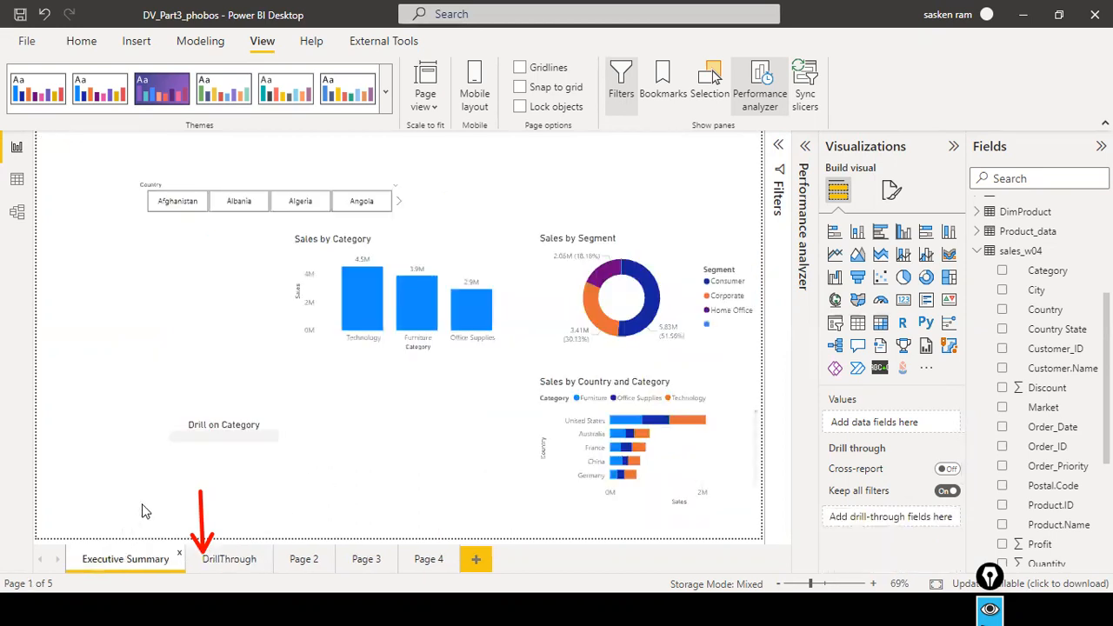
Switch to the PowerPoint slide show to read the Drillthrough Steps slide, and return to the Power BI report.
key("Tab")
key("alt+Tab")
key("alt+Tab")
key("alt+Tab")
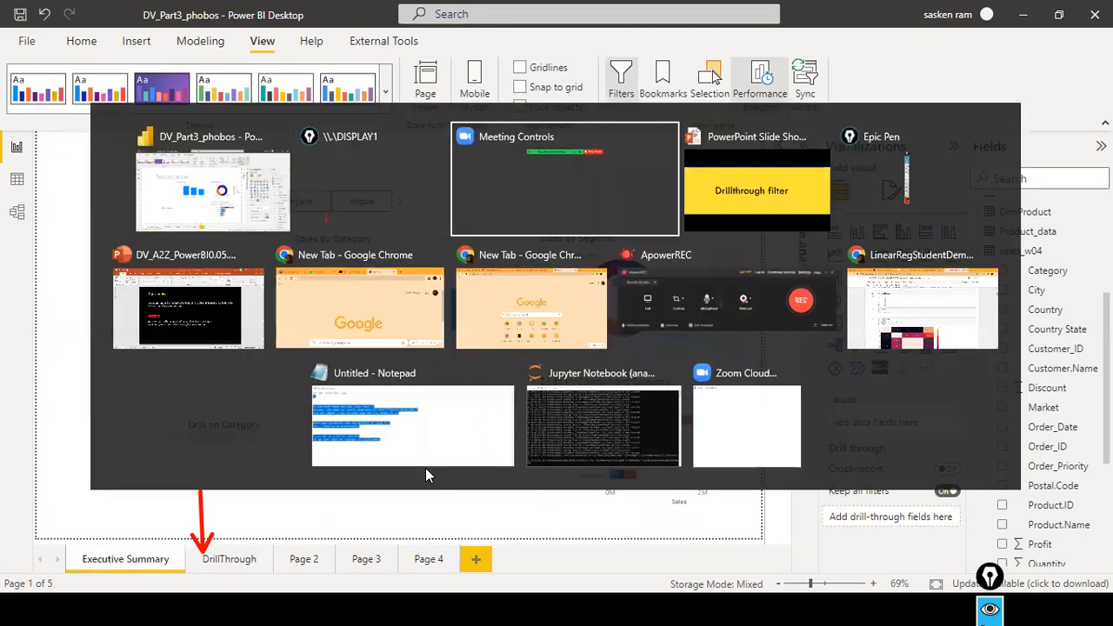
left_click(449, 416)
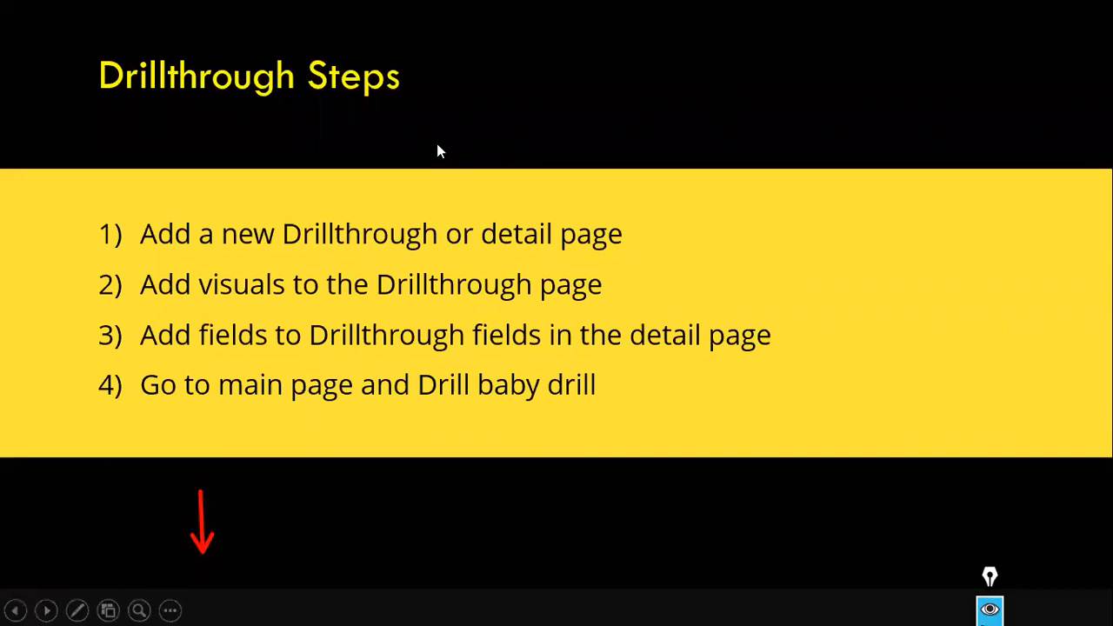
key("alt+Tab")
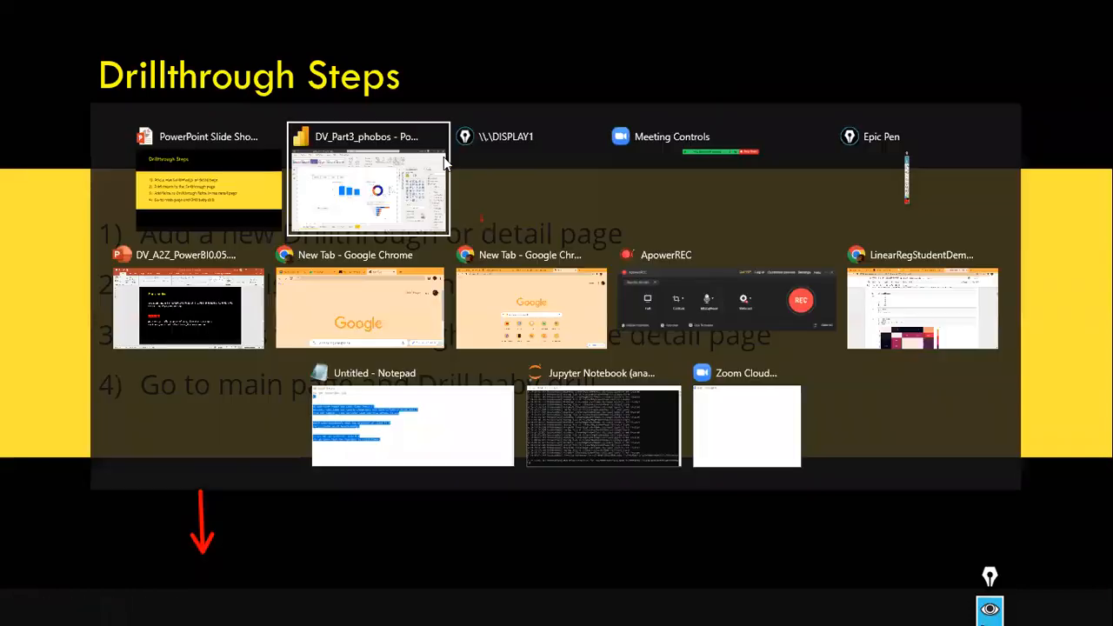
left_click(447, 160)
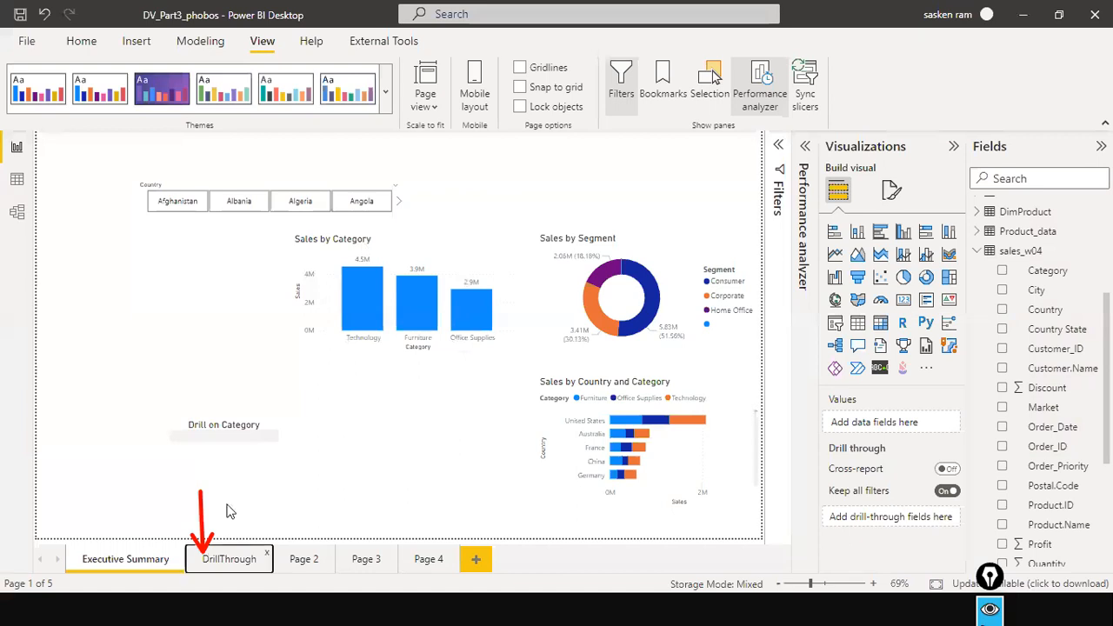
Add a blank page to the report from the DrillThrough page and delete it again.
left_click(238, 564)
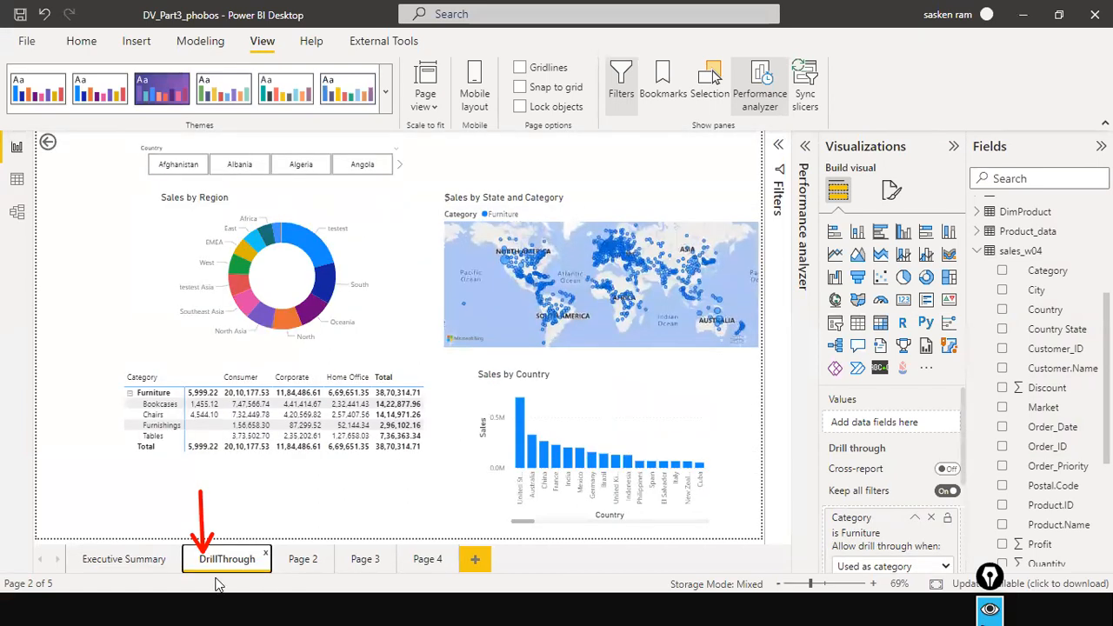
left_click(476, 561)
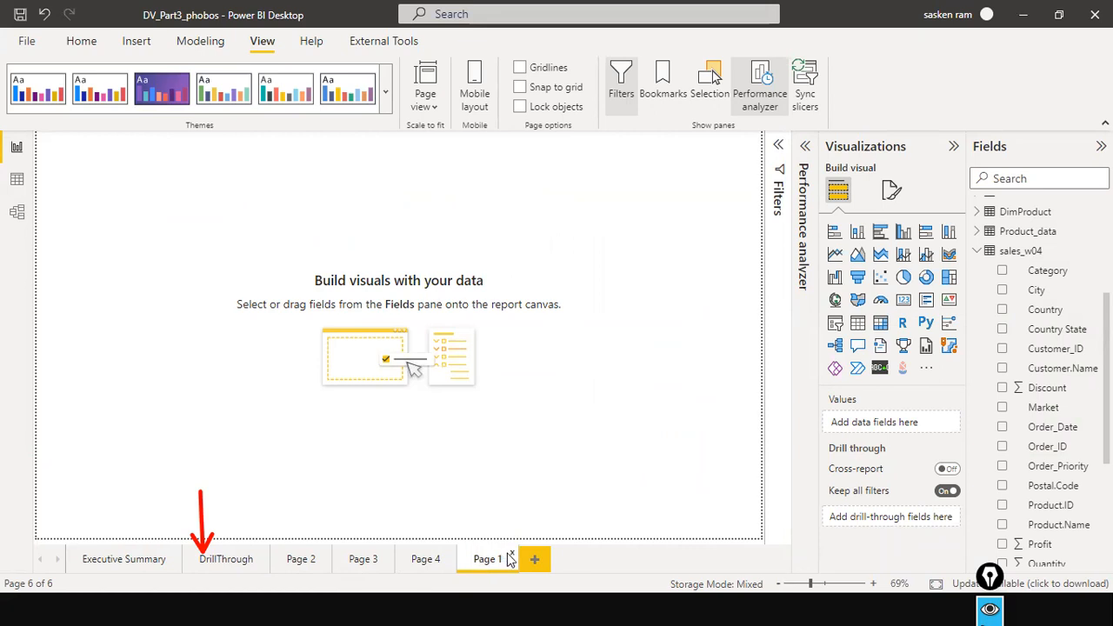
left_click(512, 556)
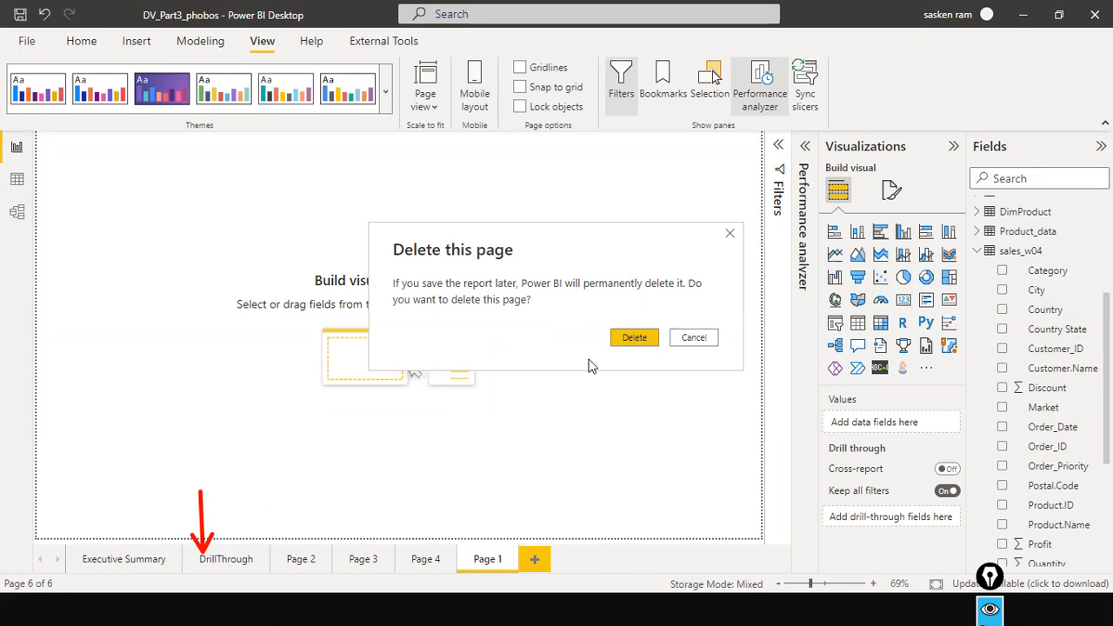
left_click(635, 340)
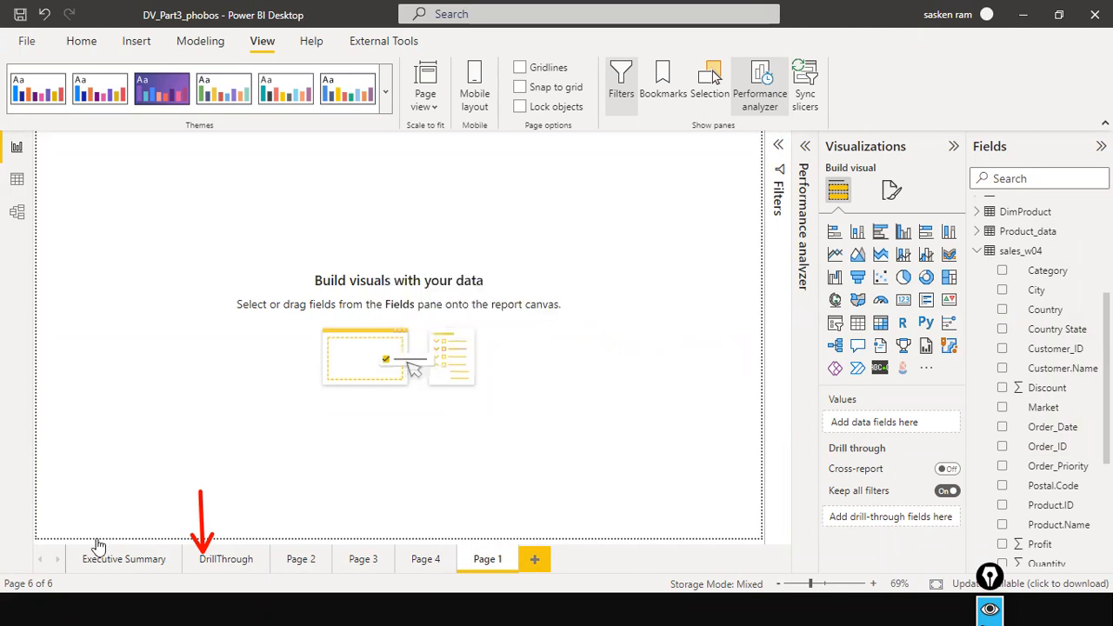
Compare the Sales by Category chart on the Executive Summary page with the detail visuals on the DrillThrough page.
left_click(243, 562)
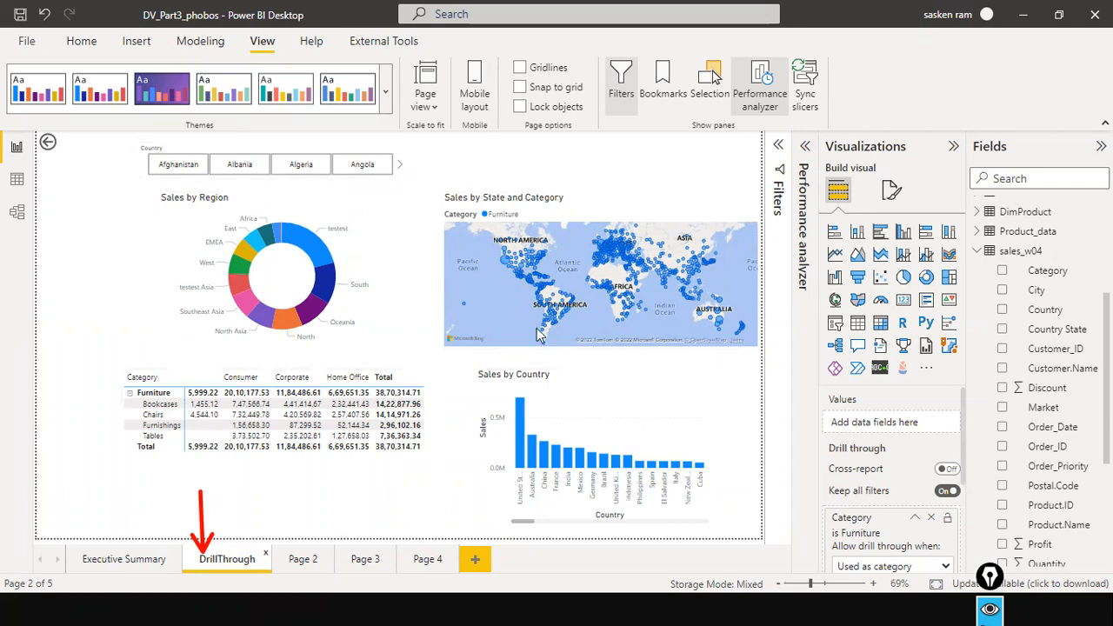
left_click(122, 559)
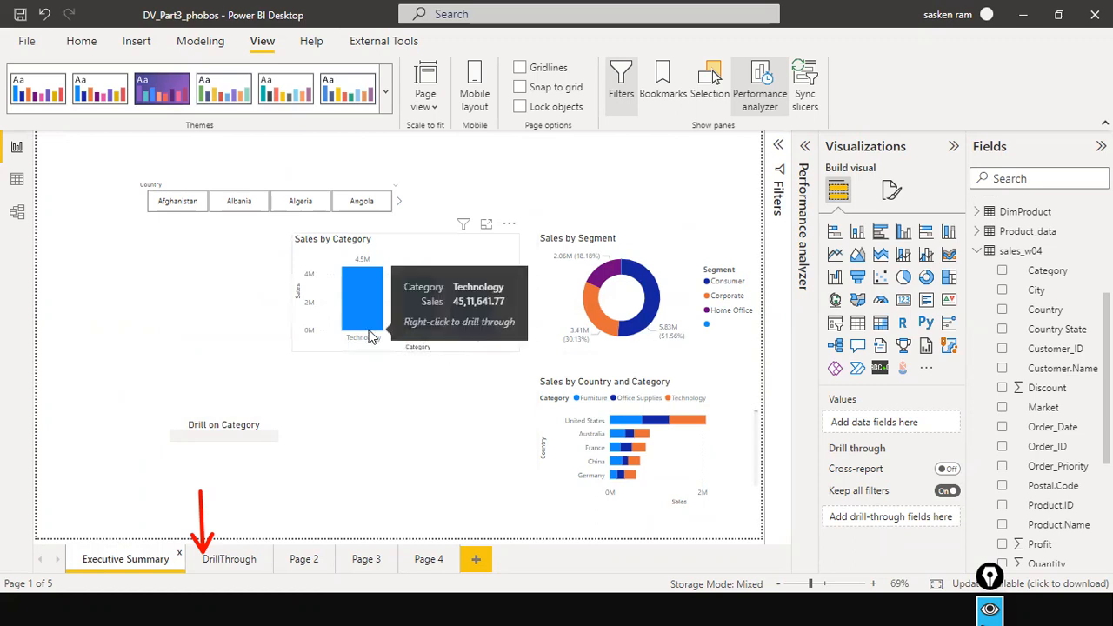
left_click(224, 561)
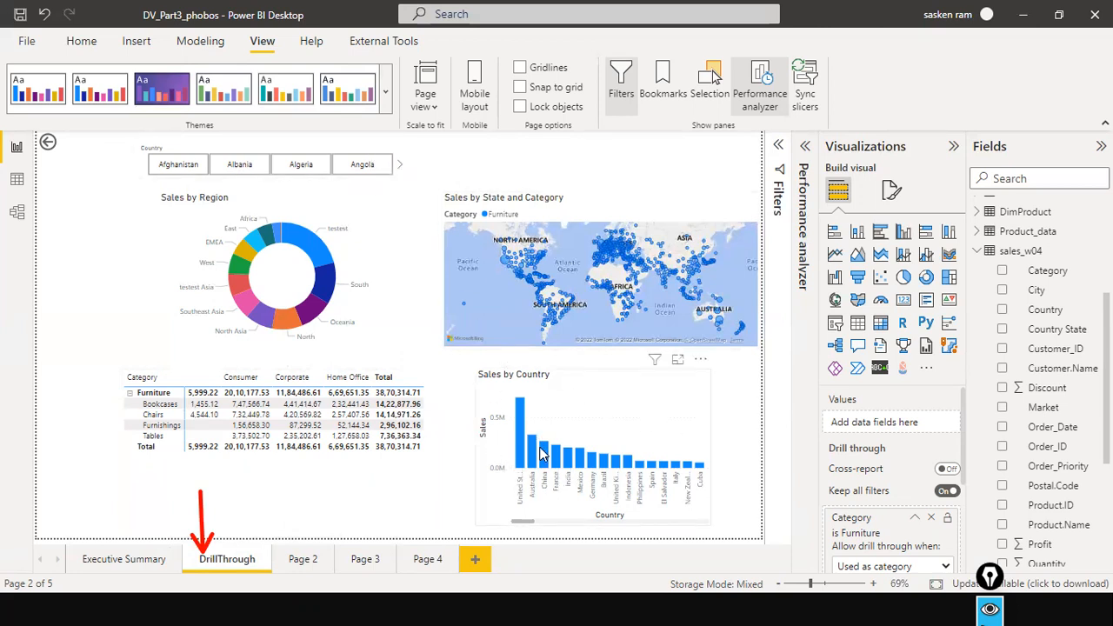
mouse_move(541, 451)
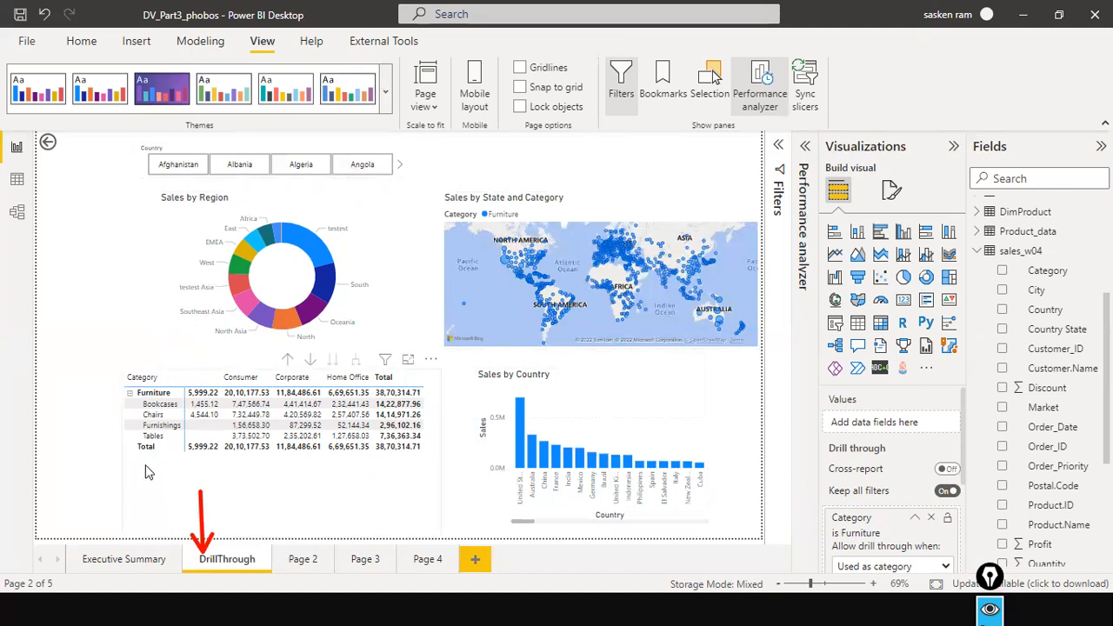
left_click(113, 559)
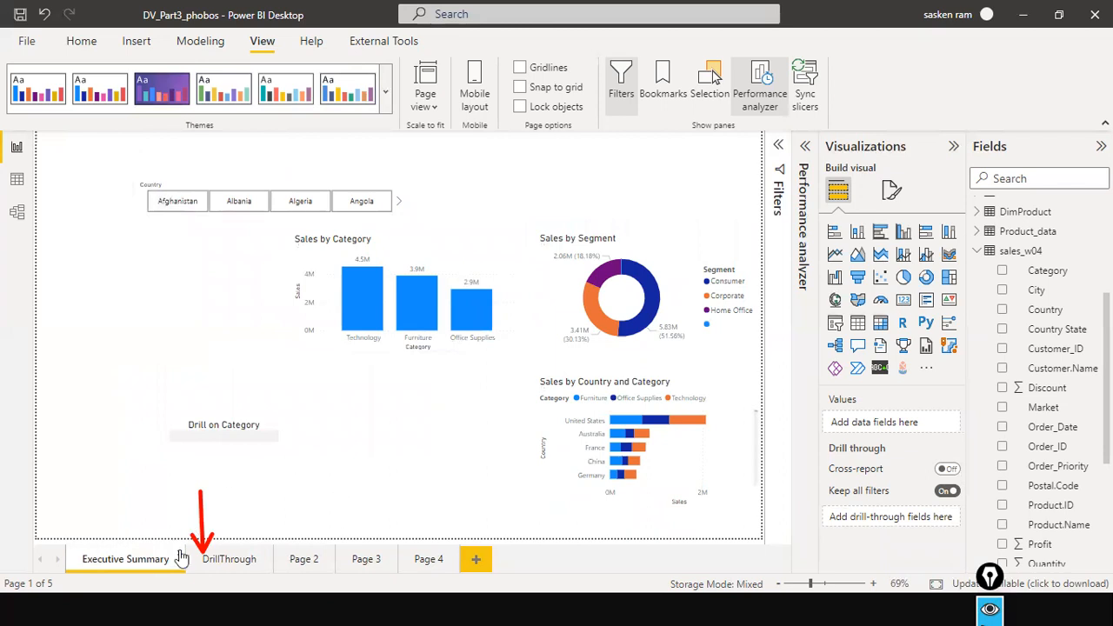
Remove the Furniture-filtered Category drill-through field from the DrillThrough page and add Category from sales_w04 as its drill-through field.
left_click(227, 560)
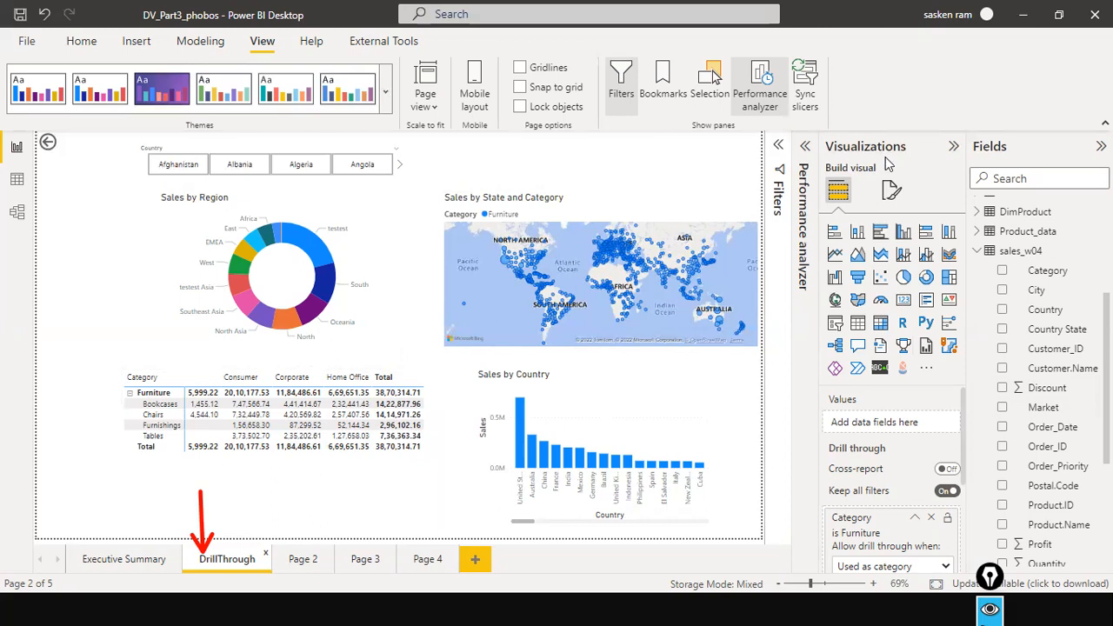
scroll(892, 495, "down", 3)
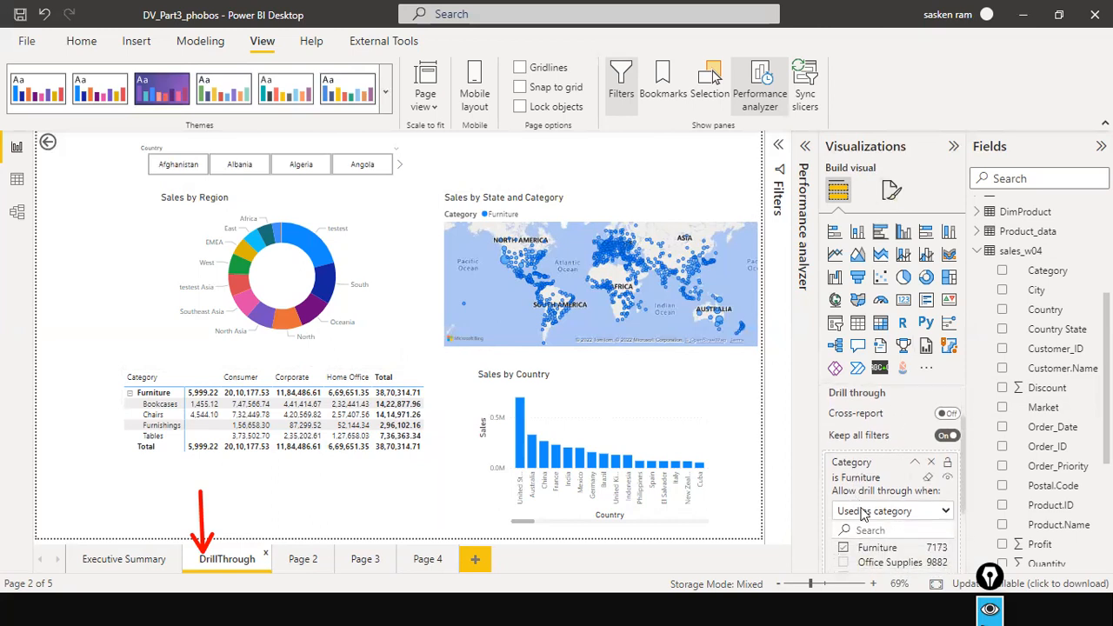
scroll(878, 504, "up", 2)
left_click(935, 463)
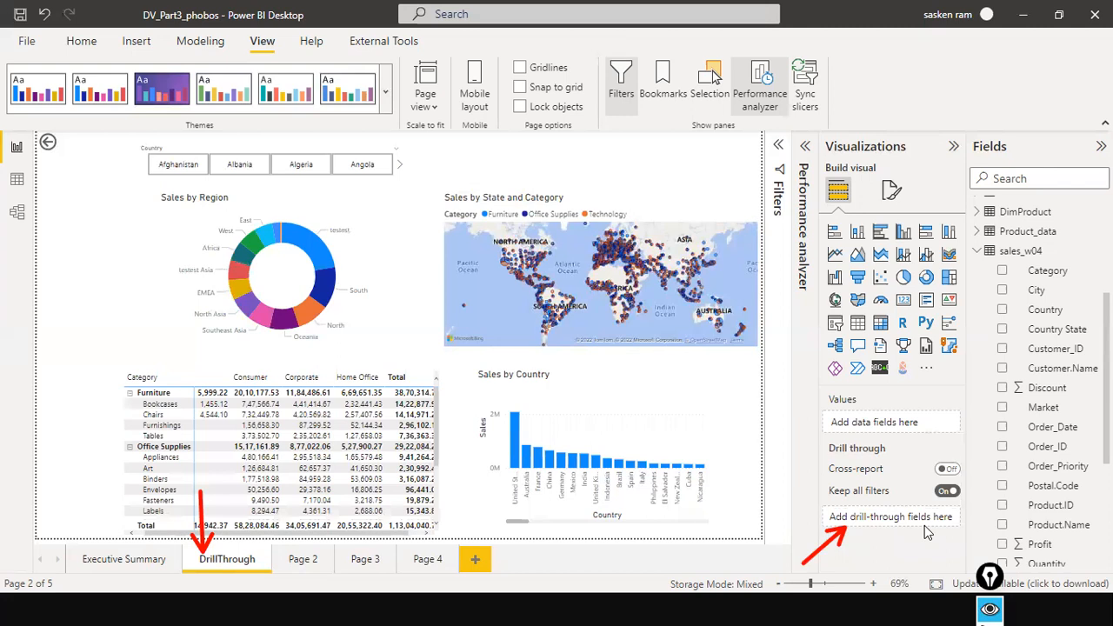
left_click_drag(1052, 274, 906, 524)
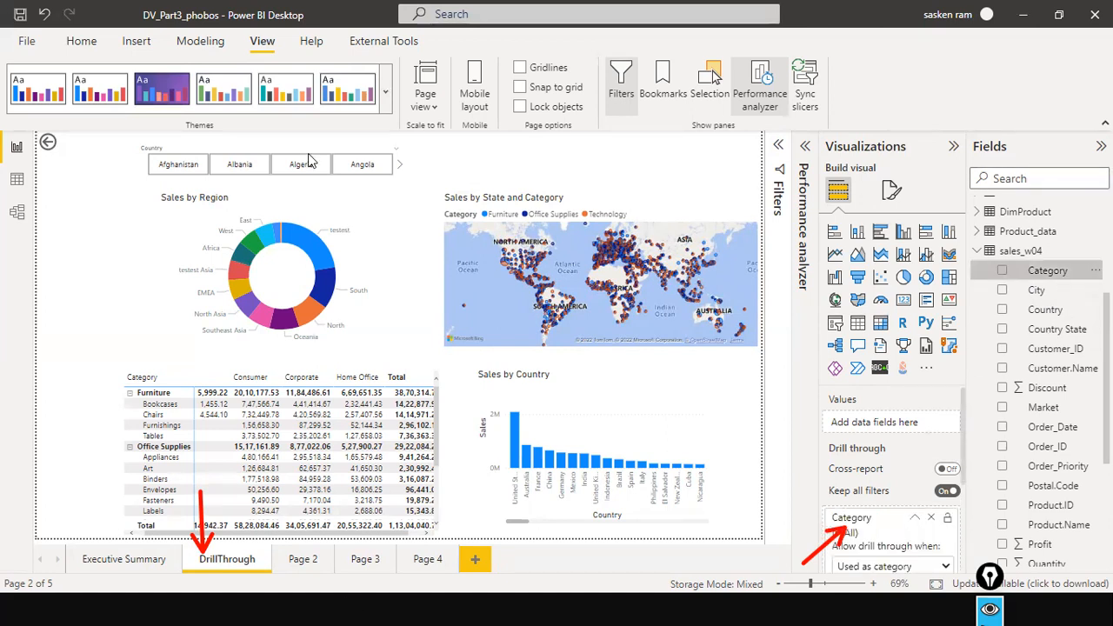
Select the Sales by Category chart on the Executive Summary page and examine which field its X-axis uses.
left_click(120, 561)
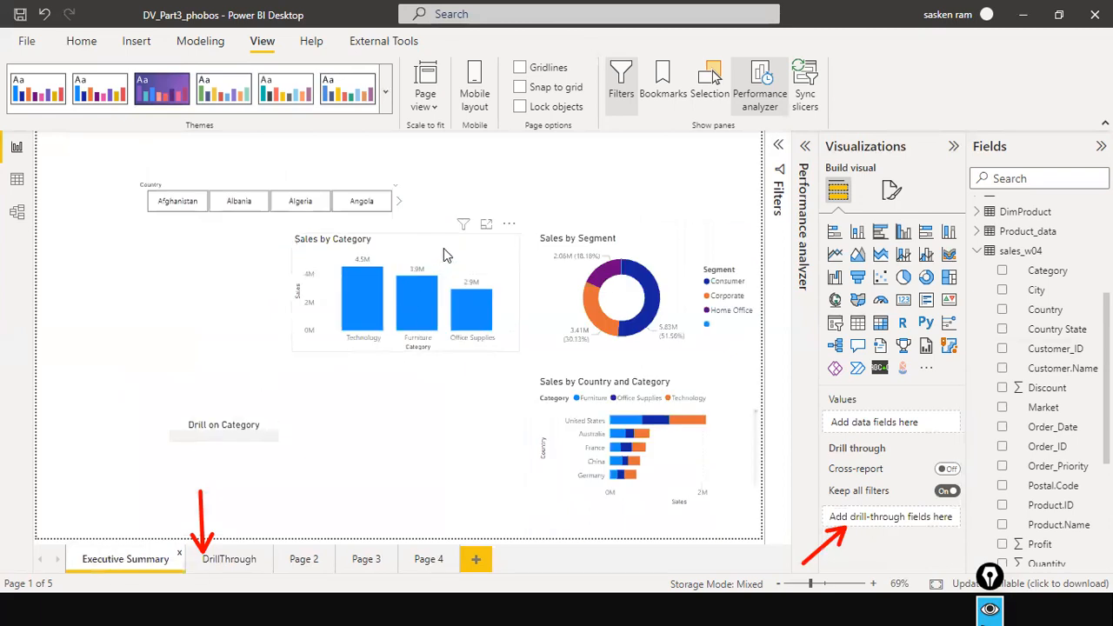
left_click(477, 251)
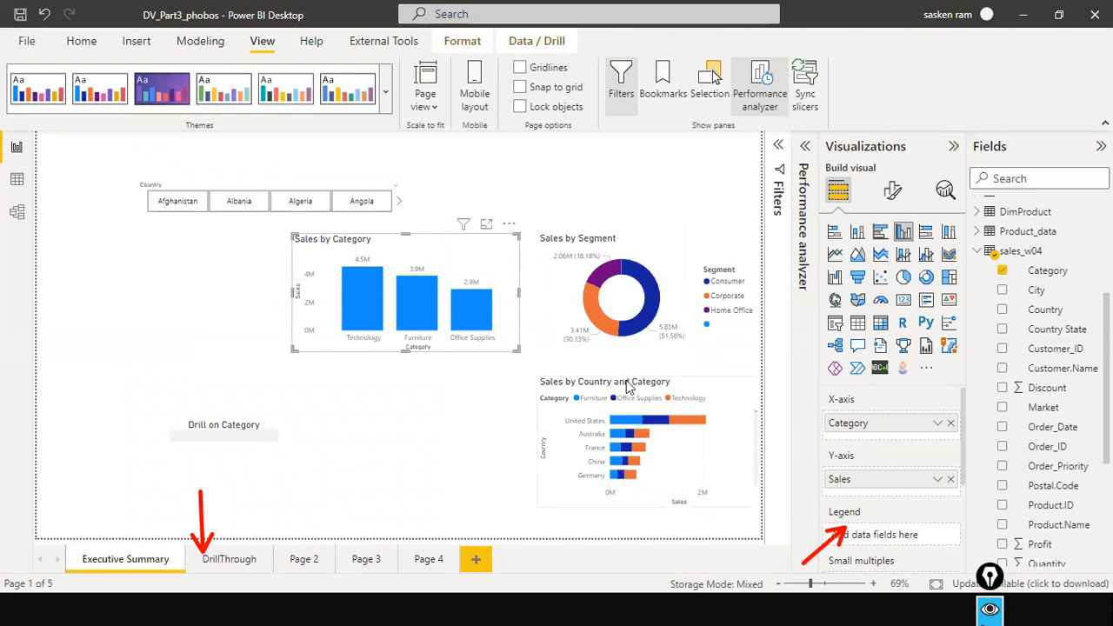
left_click_drag(516, 313, 813, 426)
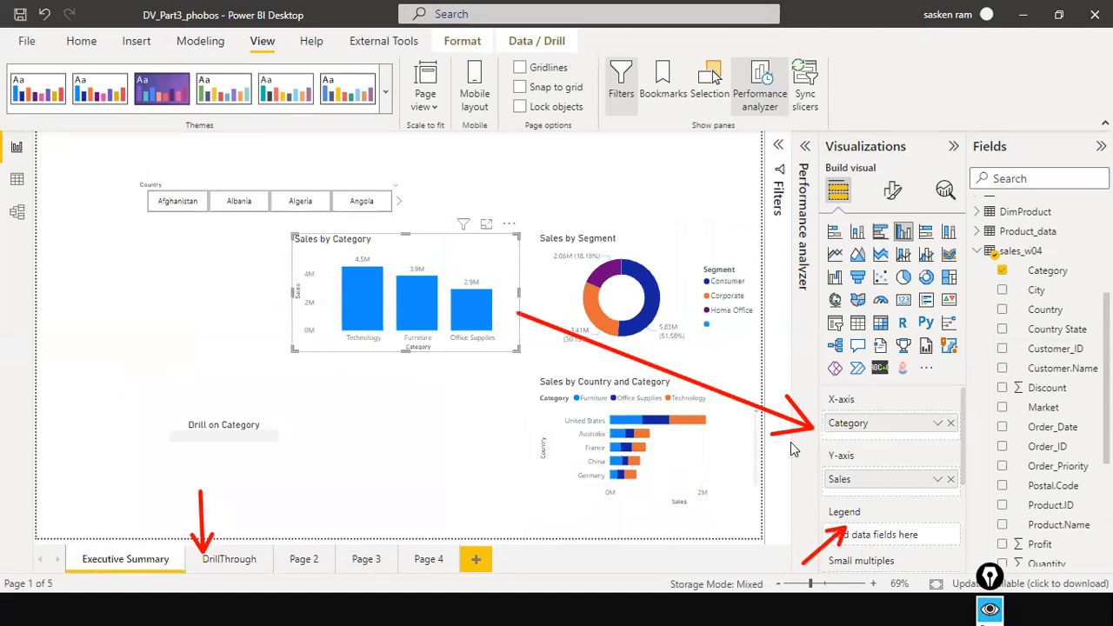
key("XF86AudioLowerVolume")
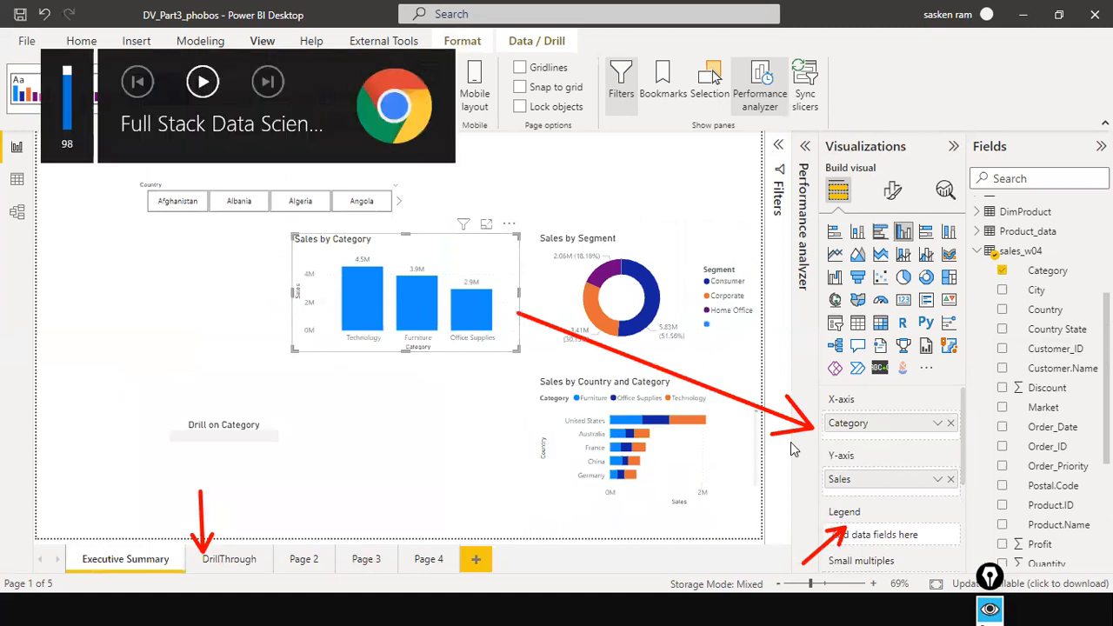
key("XF86AudioLowerVolume")
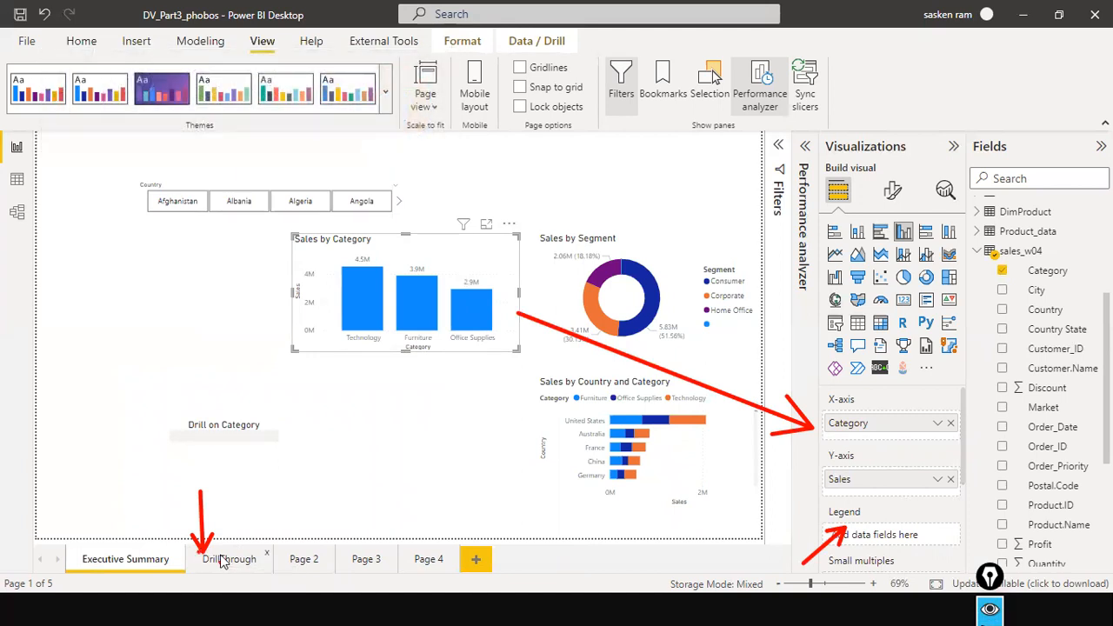
Select the back button on the DrillThrough page and use it to return to the Executive Summary page.
left_click(222, 560)
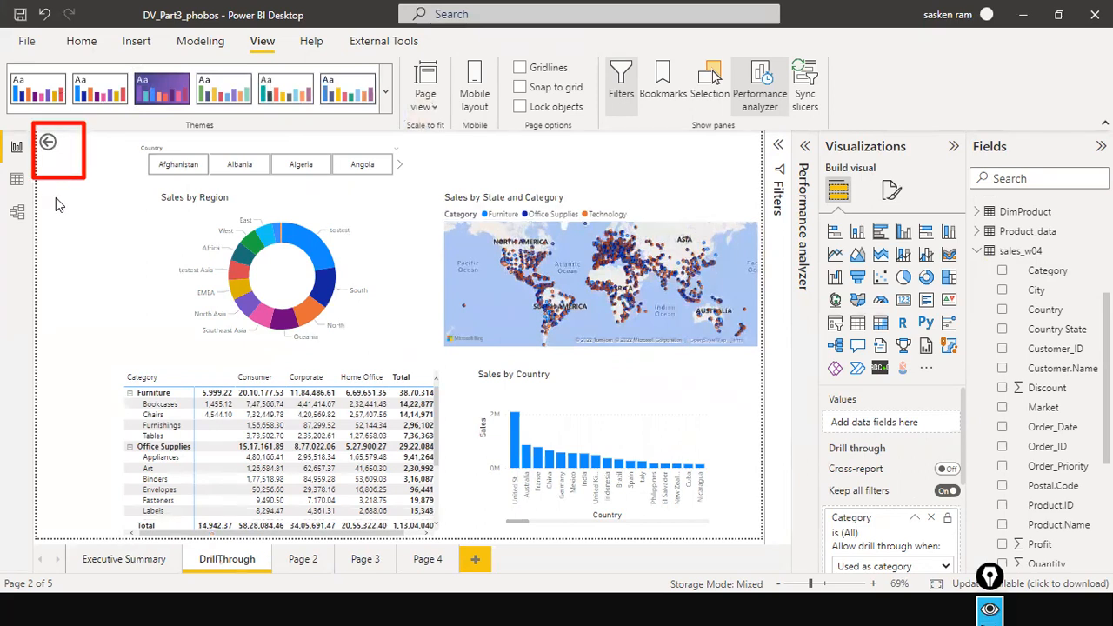
left_click(39, 150)
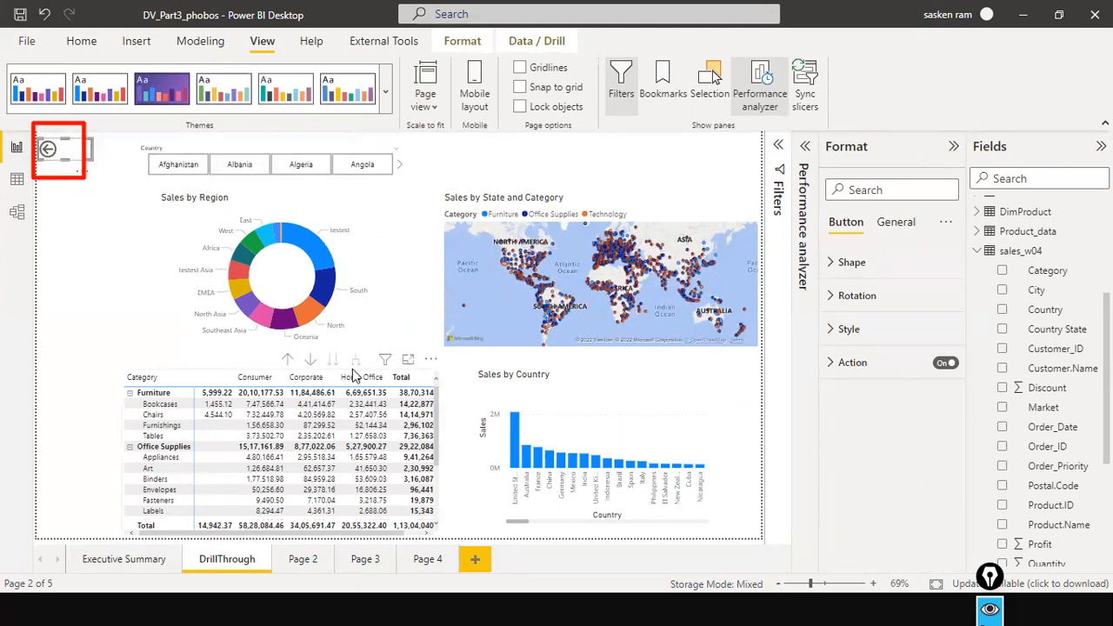
left_click(50, 153, "ctrl")
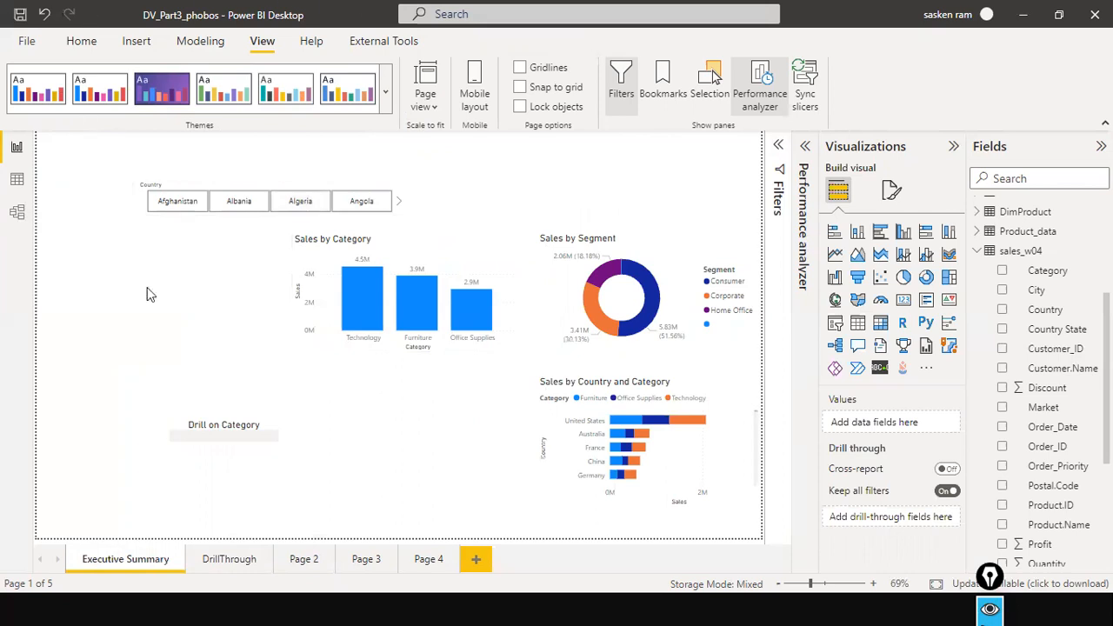
Check the drill-through field on the DrillThrough page and the drill-through option offered for the Technology bar on Executive Summary.
left_click(218, 551)
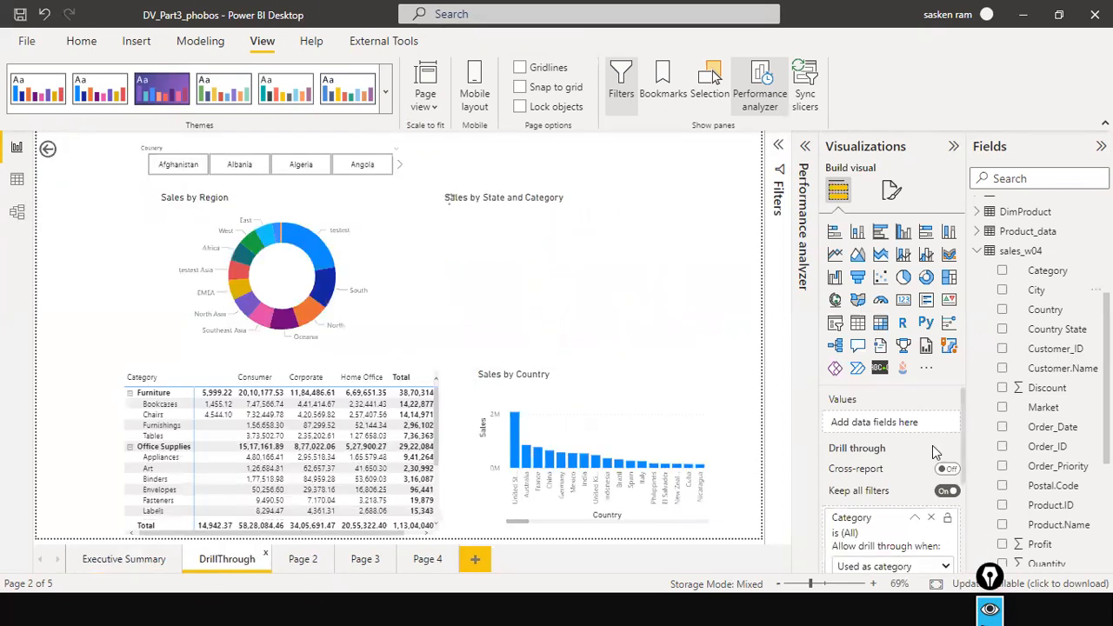
left_click(135, 560)
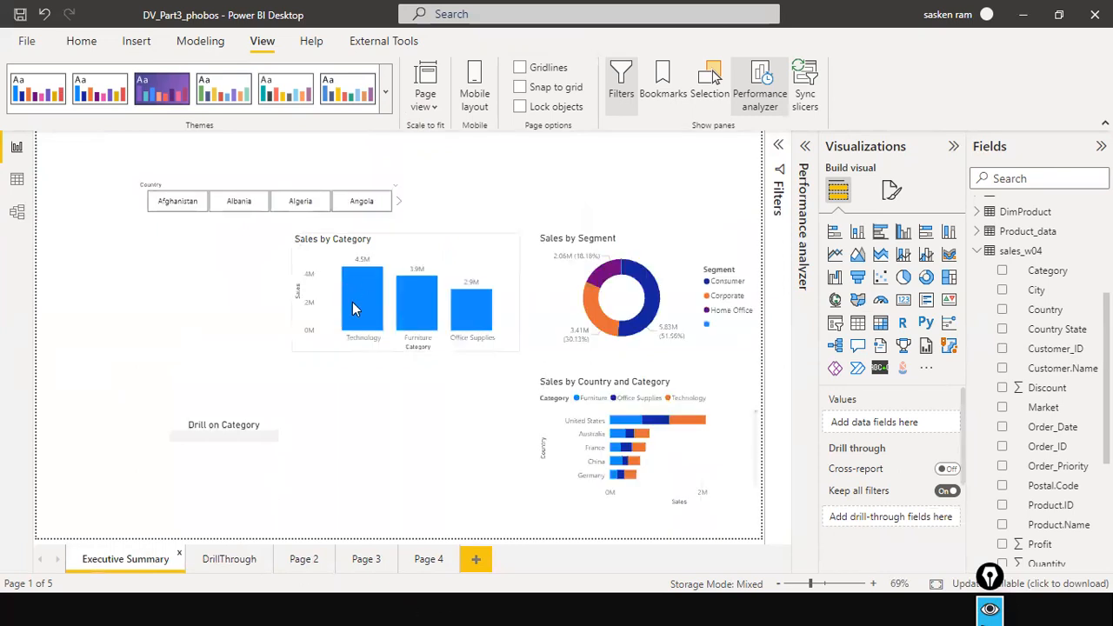
right_click(352, 306)
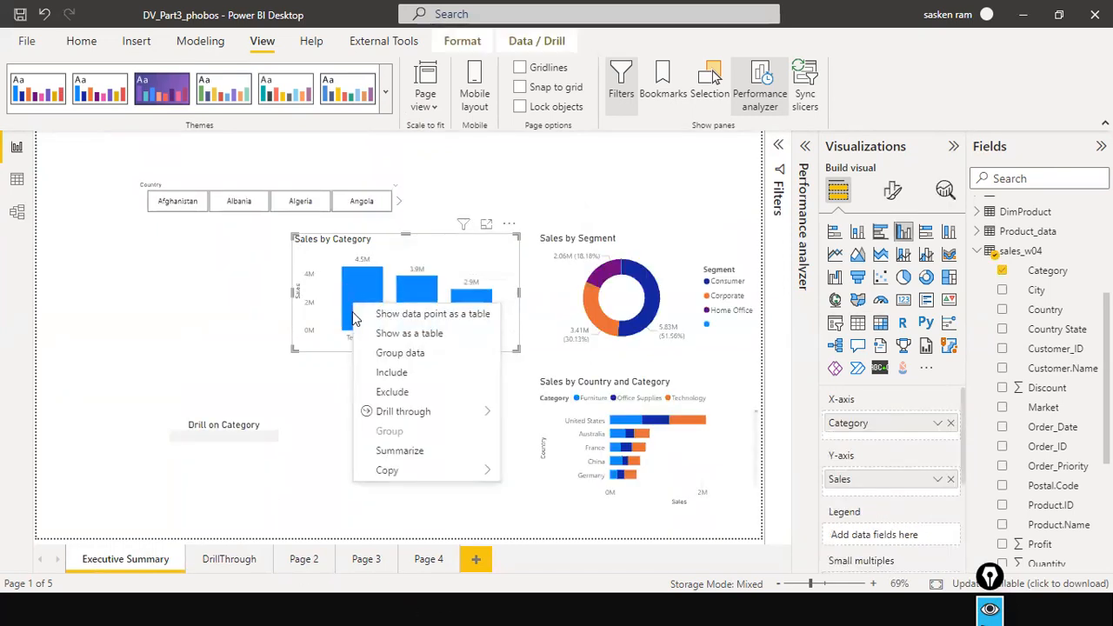
mouse_move(408, 412)
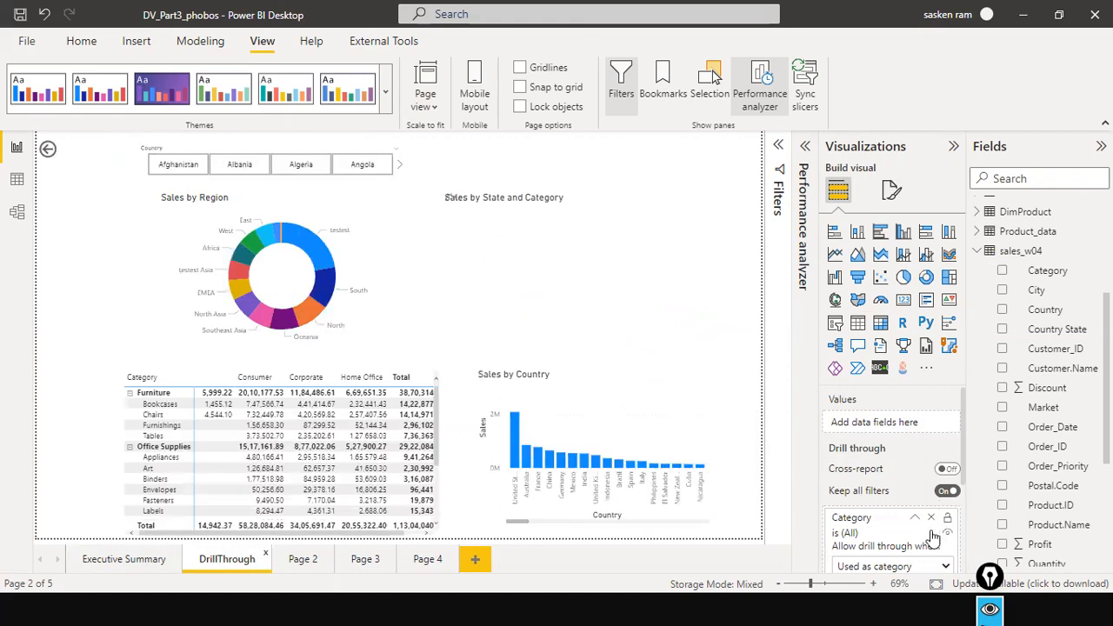
Remove the Category drill-through field from the DrillThrough page and check the options offered for the Technology bar on Executive Summary.
left_click(932, 518)
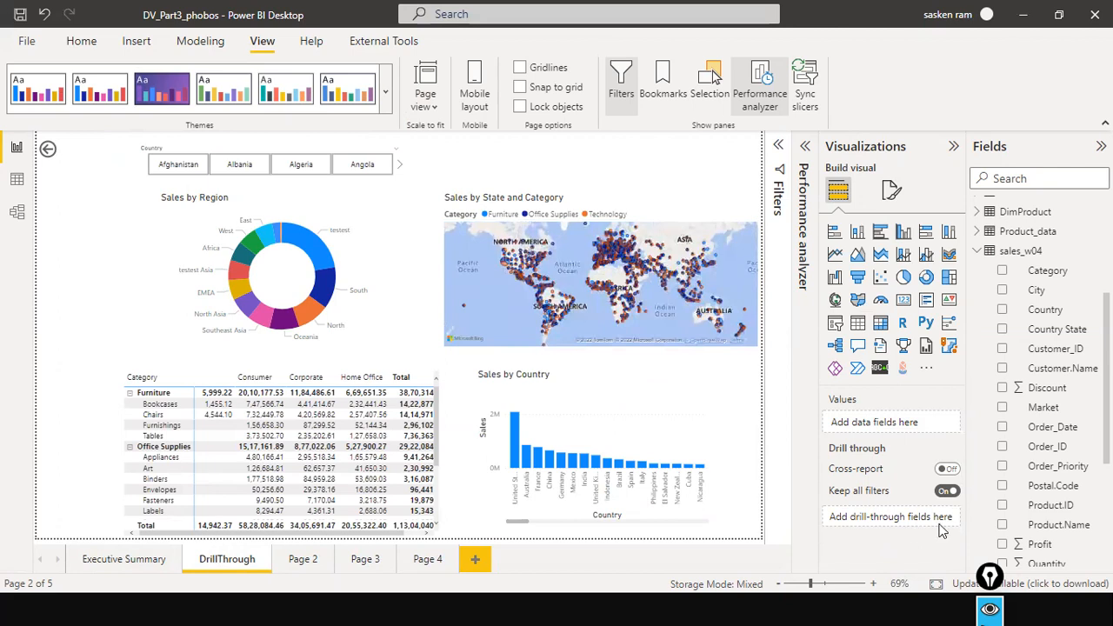
left_click(123, 559)
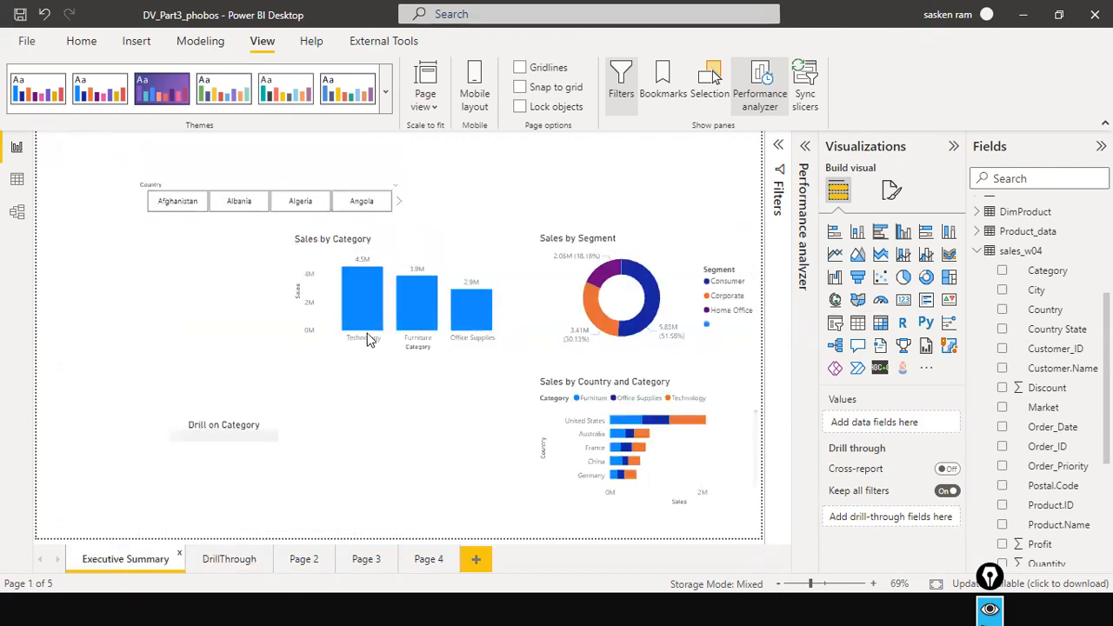
right_click(363, 318)
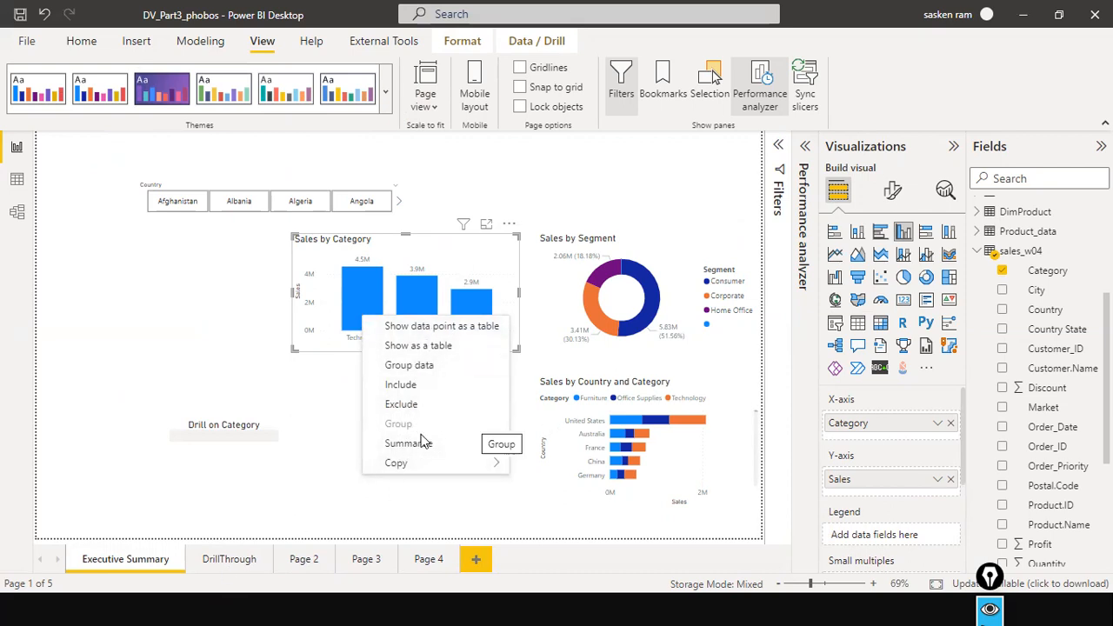
Add Category back as the drill-through field on the DrillThrough page and check the Technology bar's drill-through targets on Executive Summary.
left_click(231, 558)
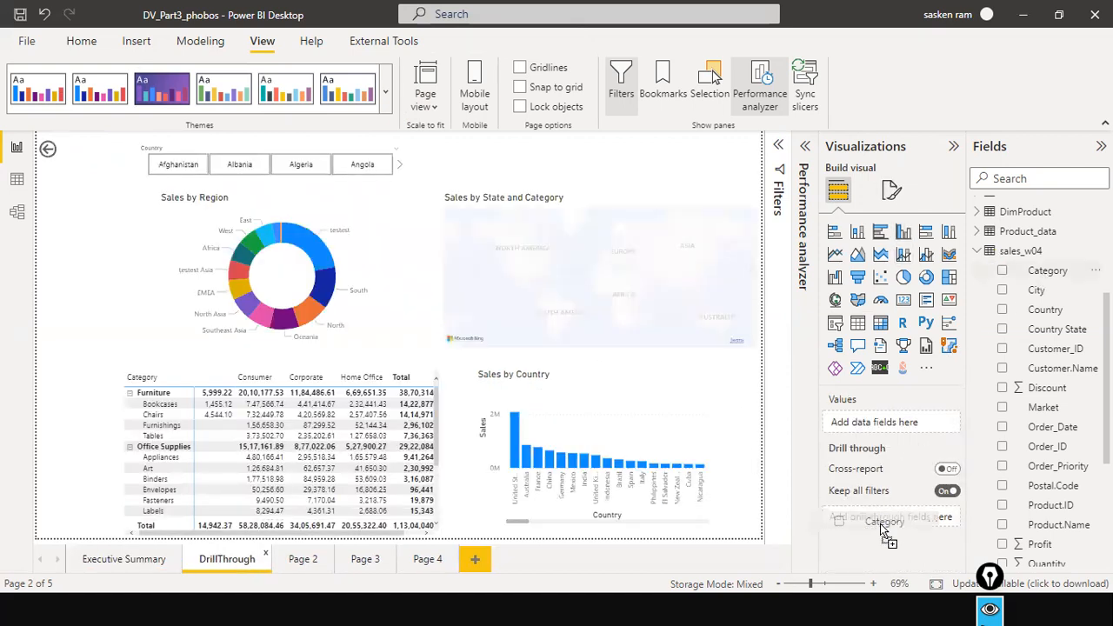
left_click_drag(882, 531, 883, 522)
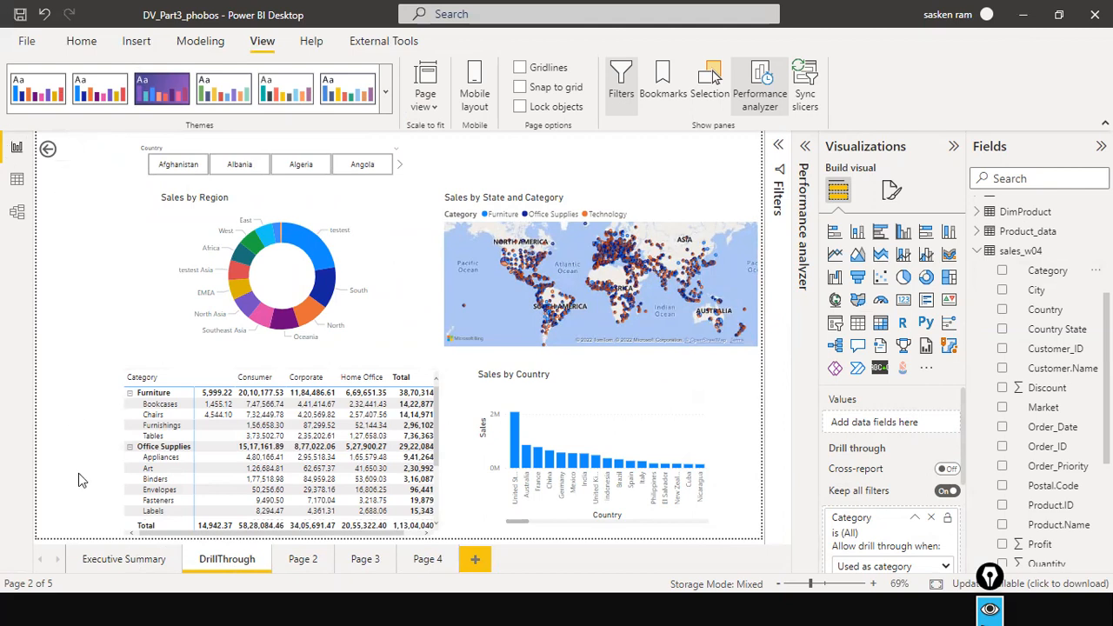
left_click(109, 562)
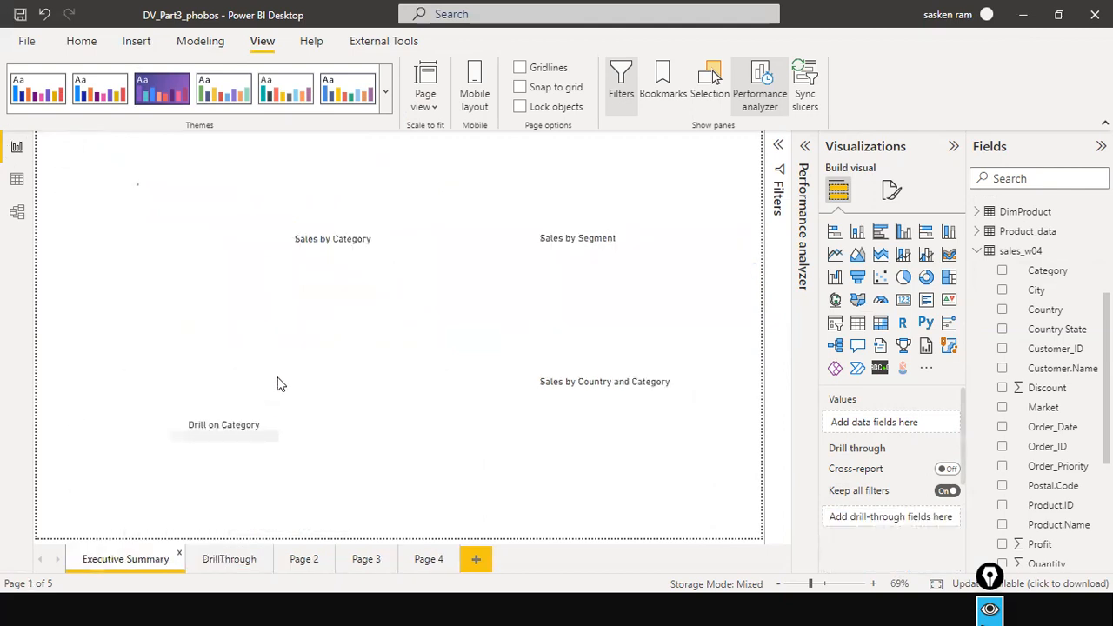
right_click(360, 309)
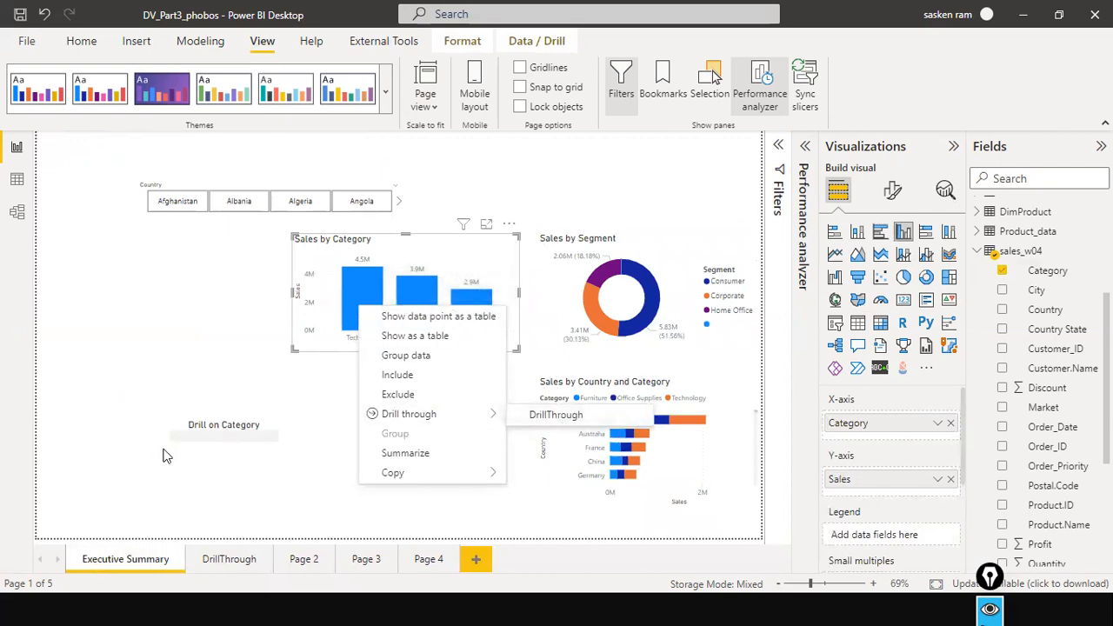
left_click(98, 407)
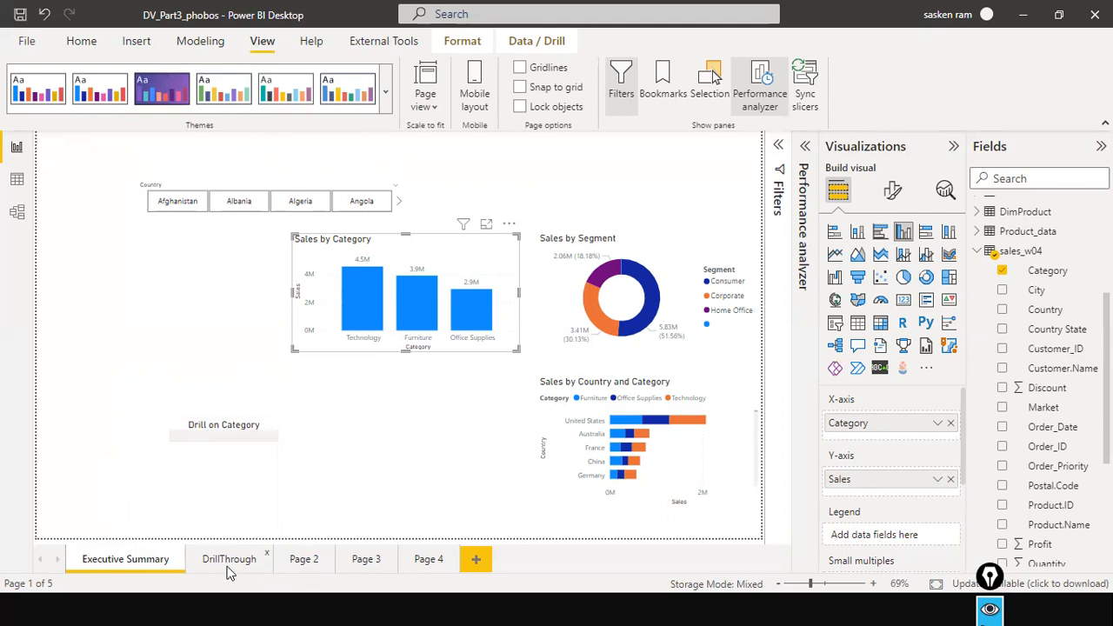
Read the hint of the Drill on Category button and deselect the Sales by Category chart.
mouse_move(270, 441)
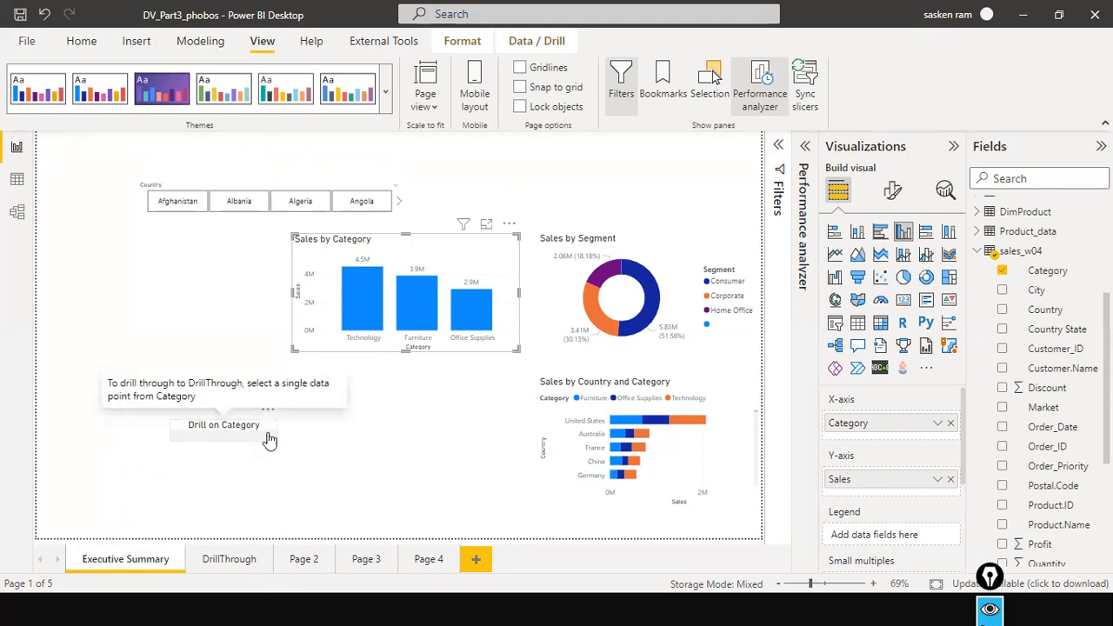
left_click(314, 445)
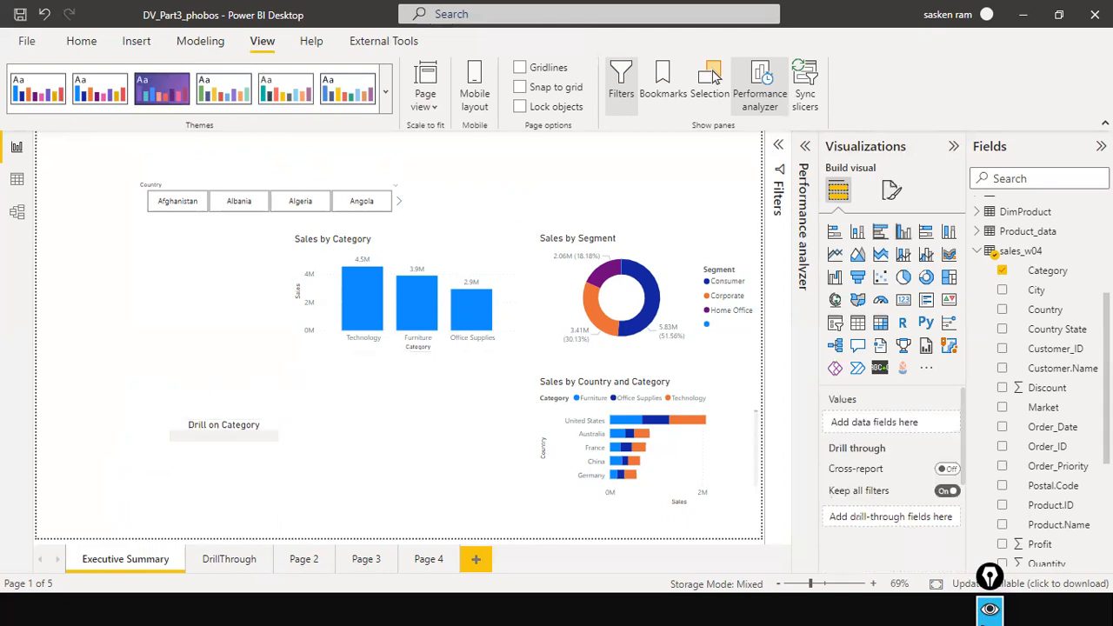
Insert a blank button on Executive Summary and place it beside the existing Drill on Category button.
left_click(149, 50)
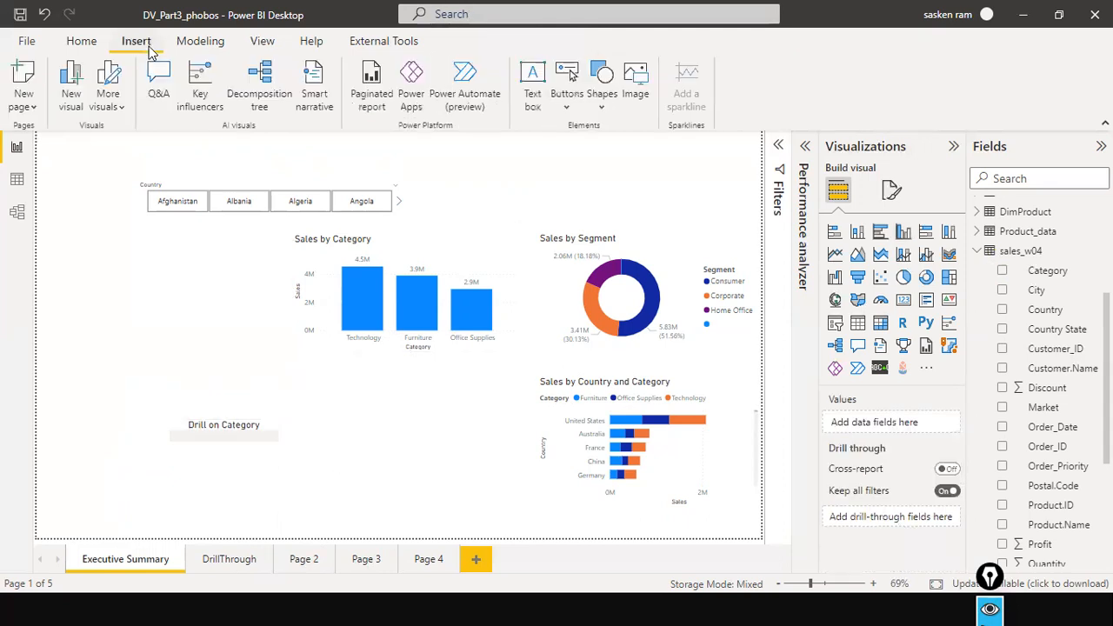
left_click(566, 98)
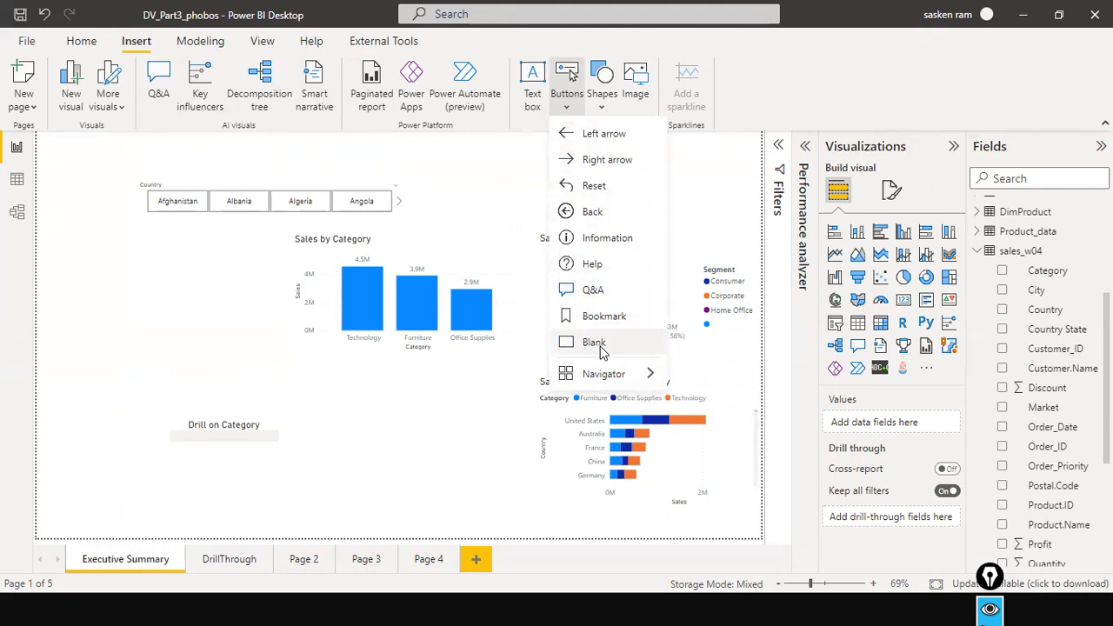
left_click(600, 348)
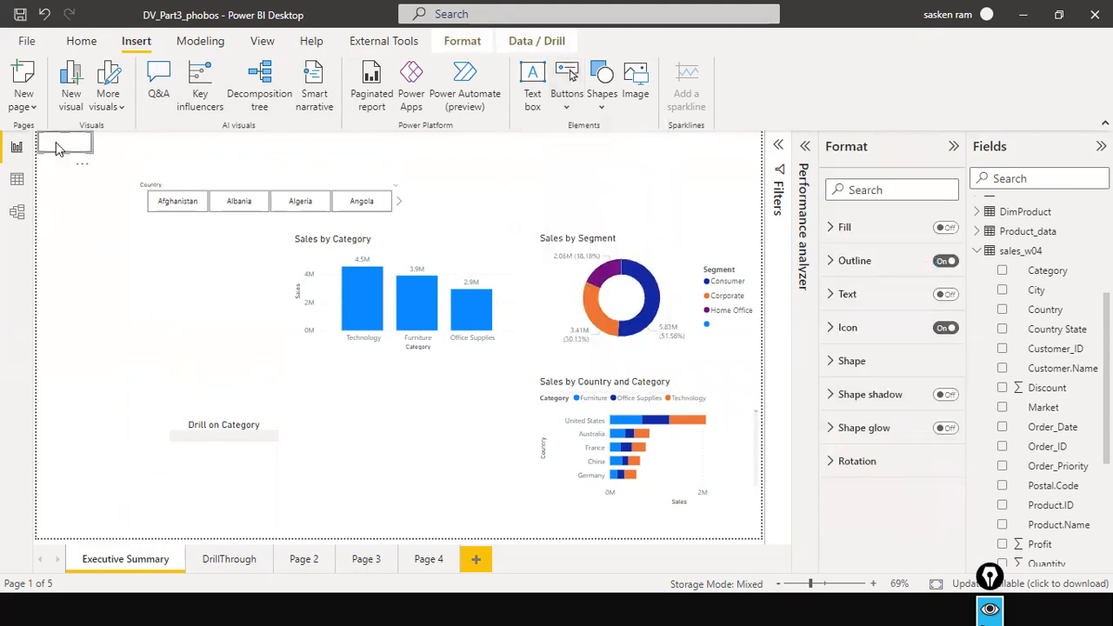
left_click_drag(62, 149, 377, 431)
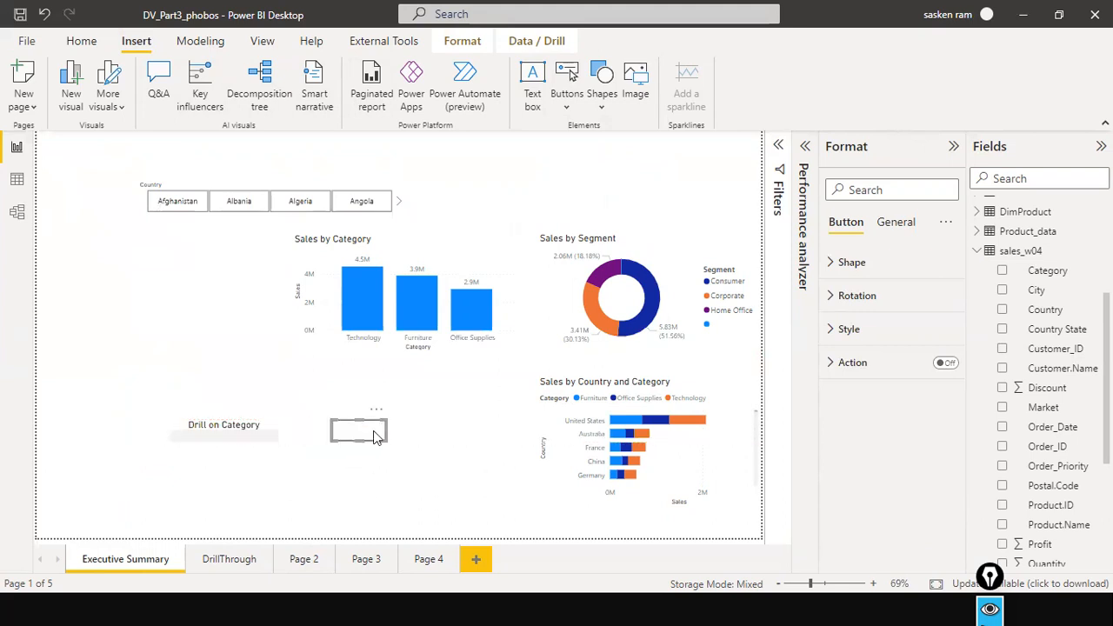
Review the shape options available for the new blank button without changing the shape.
left_click(836, 228)
left_click(836, 264)
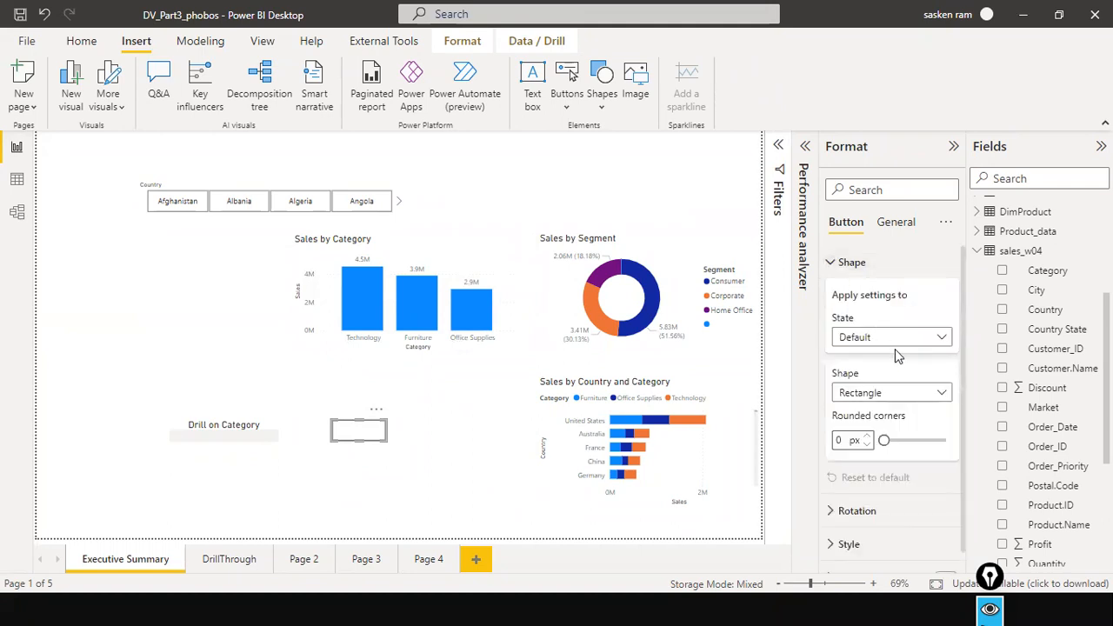
left_click(944, 393)
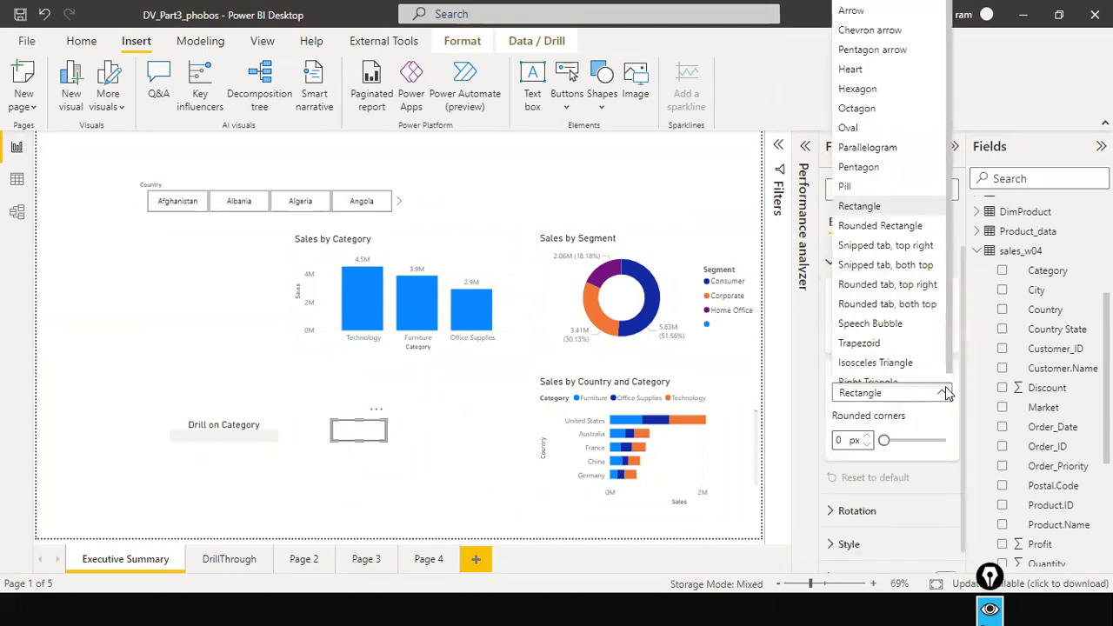
left_click(945, 386)
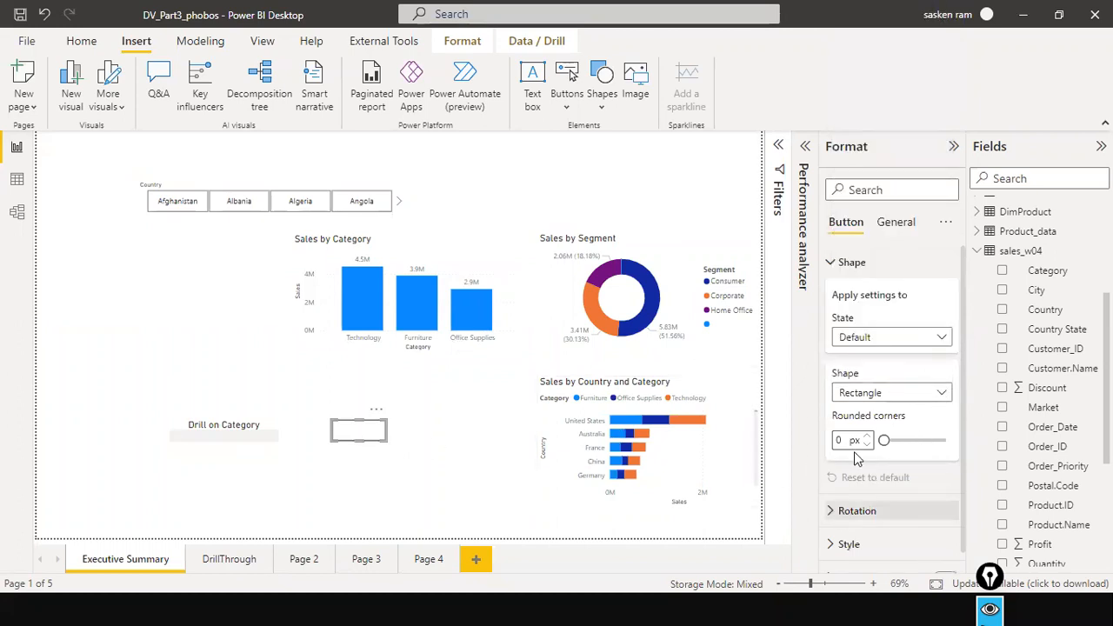
left_click(837, 264)
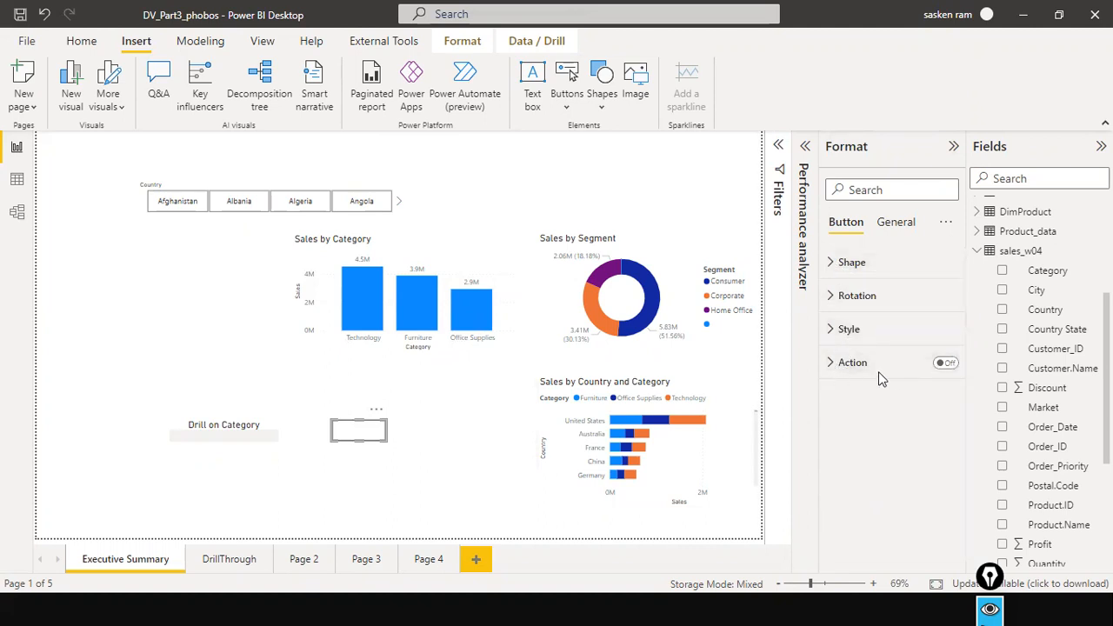
Turn on the new button's action and set its type to Drill through.
left_click(945, 363)
left_click(829, 365)
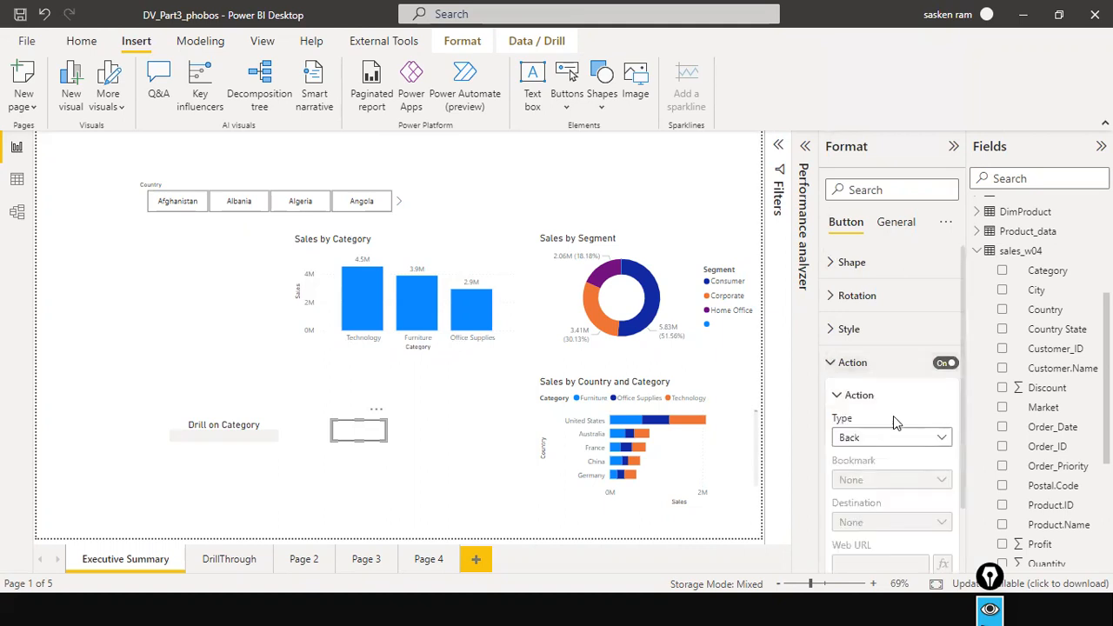
scroll(893, 415, "down", 2)
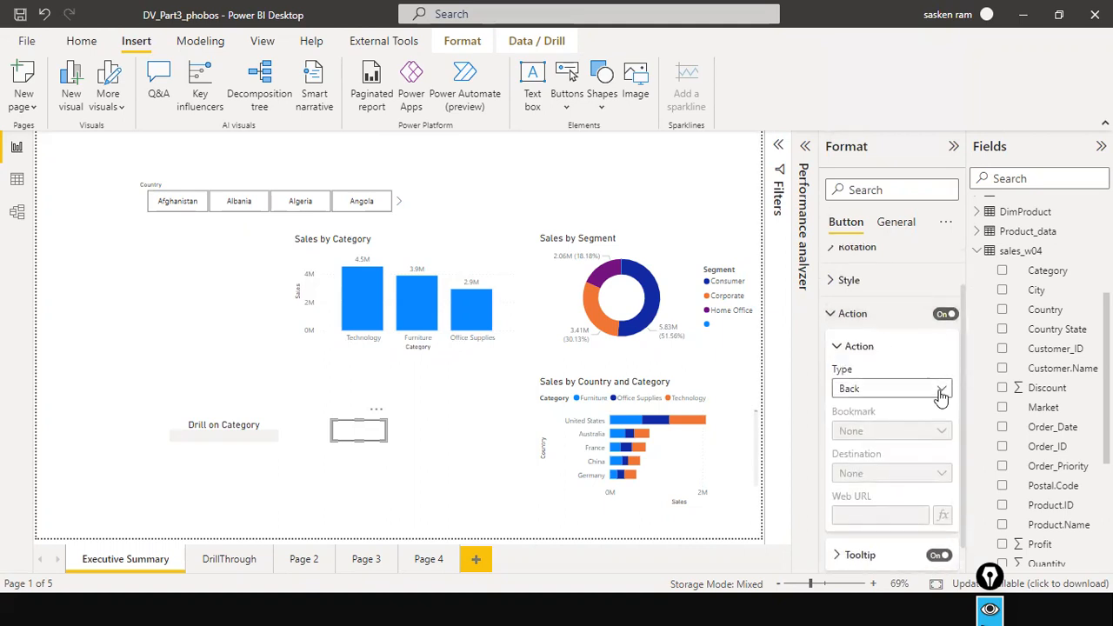
left_click(942, 392)
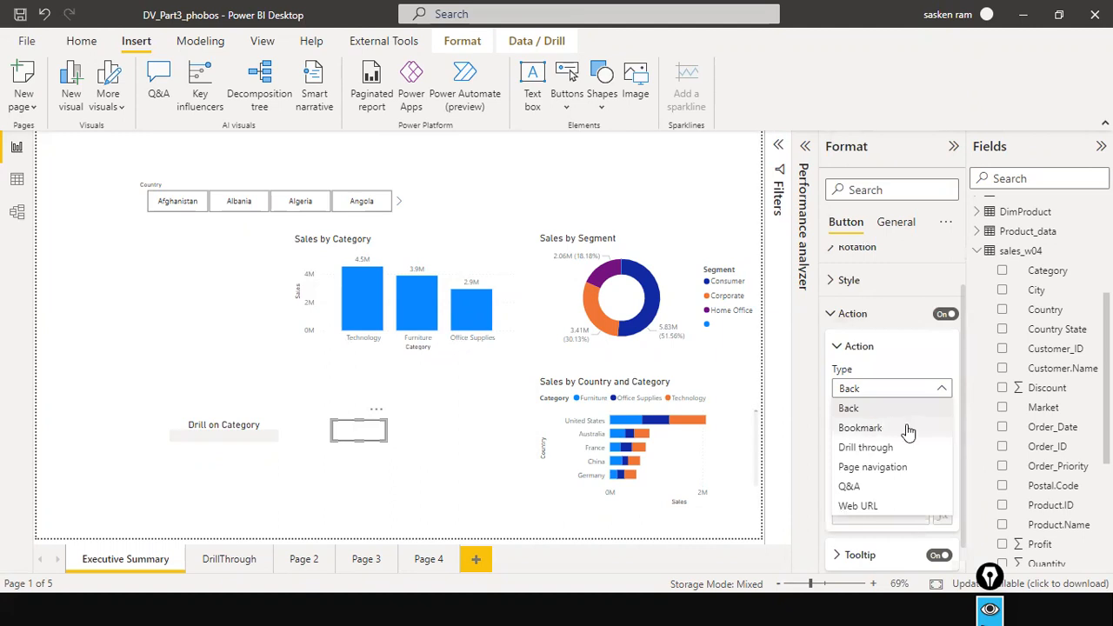
left_click(876, 447)
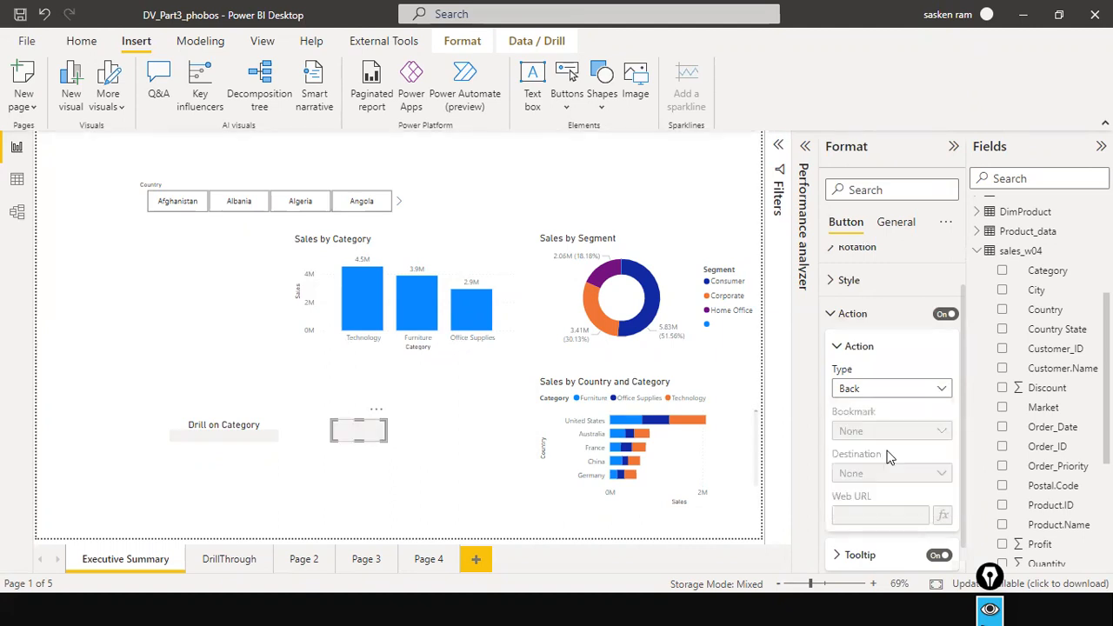
Set the new button's drill-through destination to the DrillThrough page.
scroll(913, 435, "down", 1)
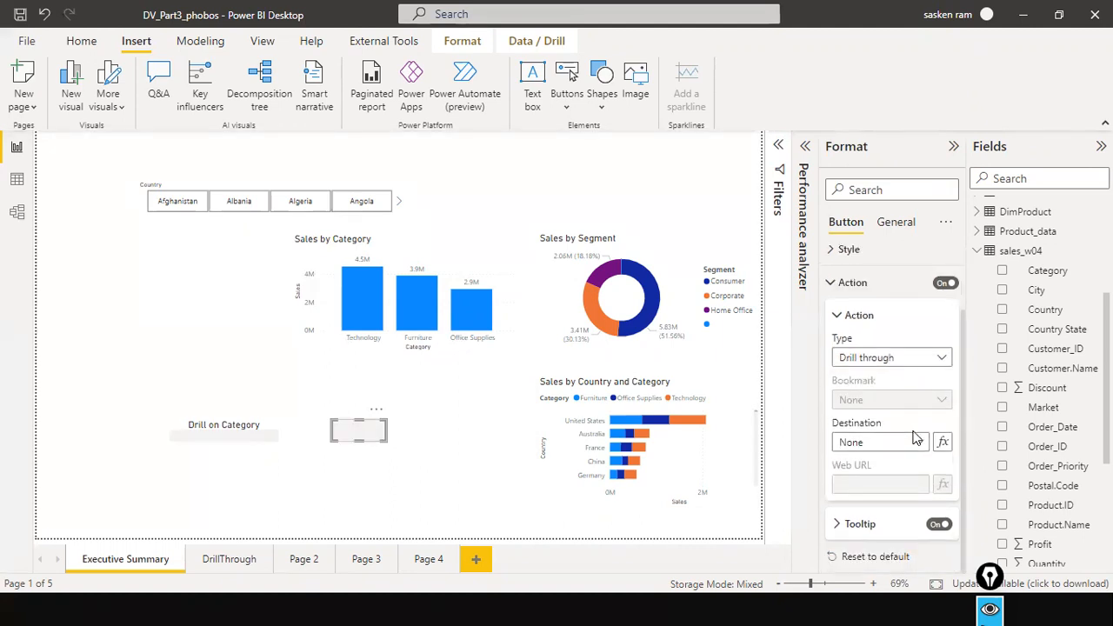
left_click(918, 444)
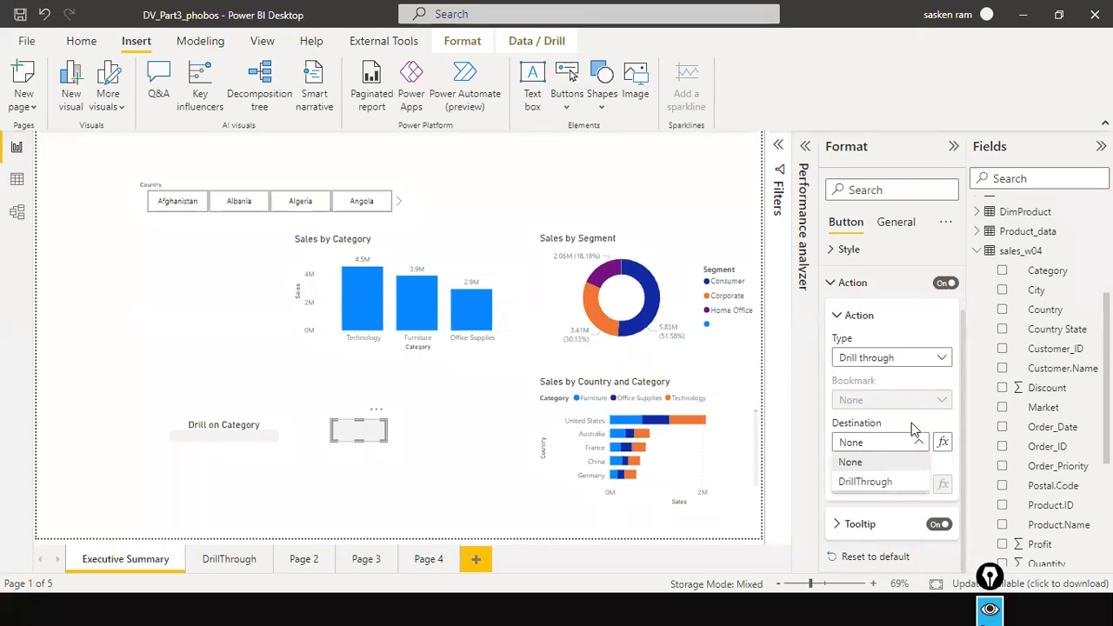
left_click(824, 438)
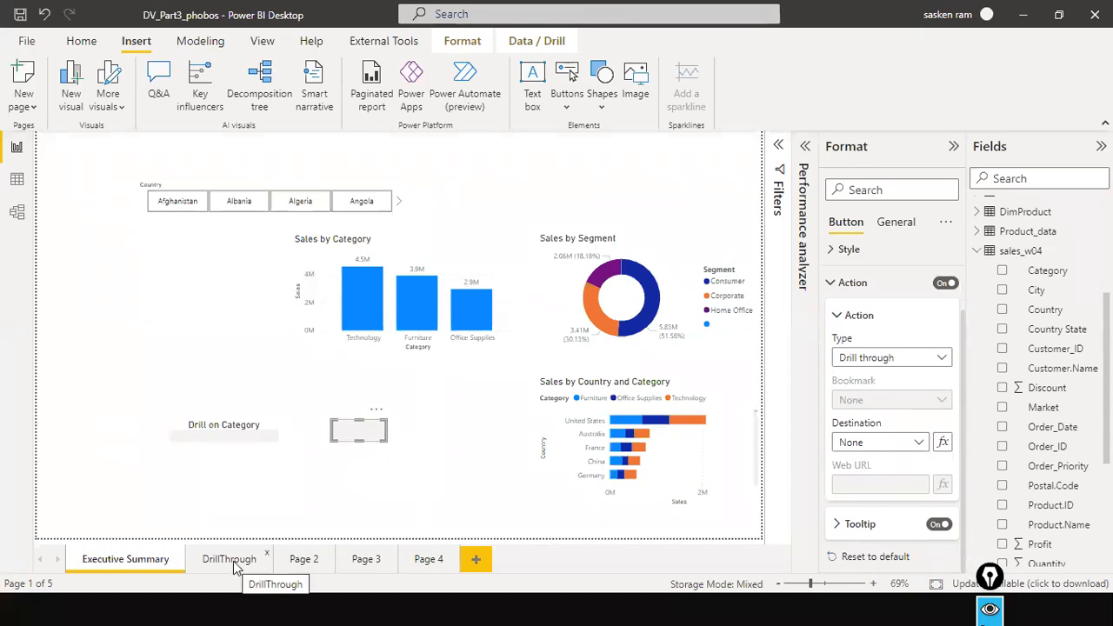
left_click(904, 443)
left_click(869, 482)
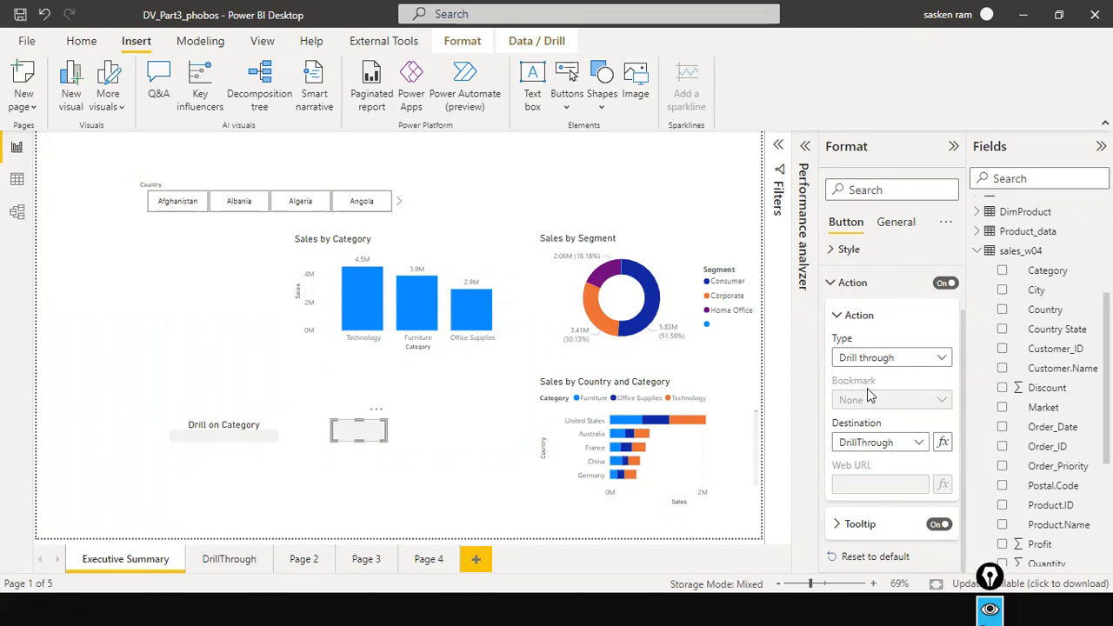
Turn on the new button's title with the text "Drill on Categoryy" and widen the button slightly.
left_click(897, 222)
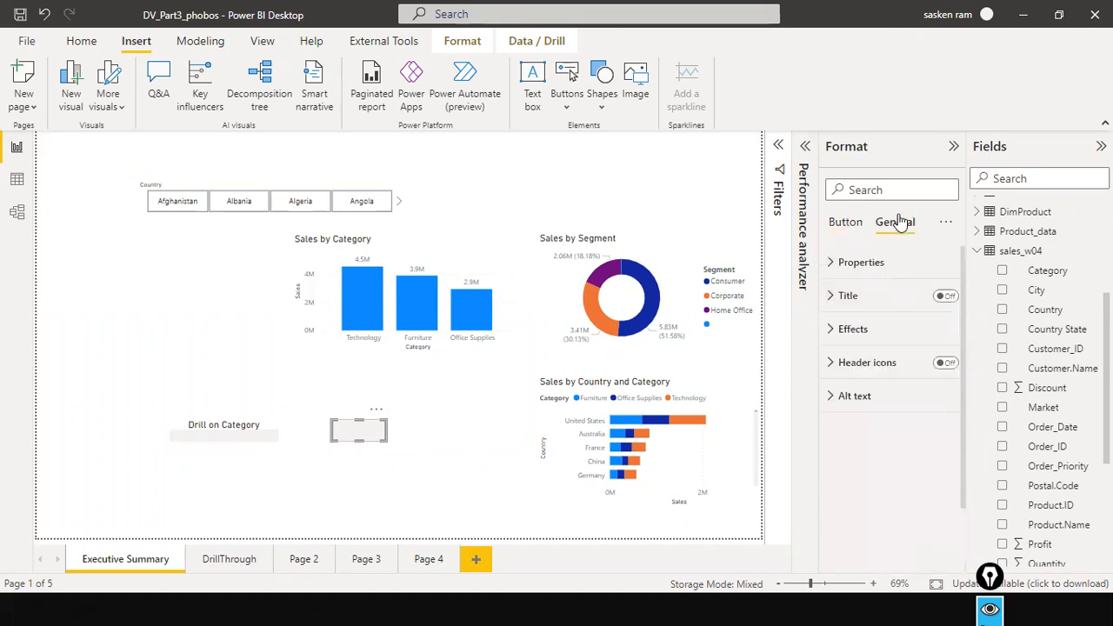
left_click(947, 300)
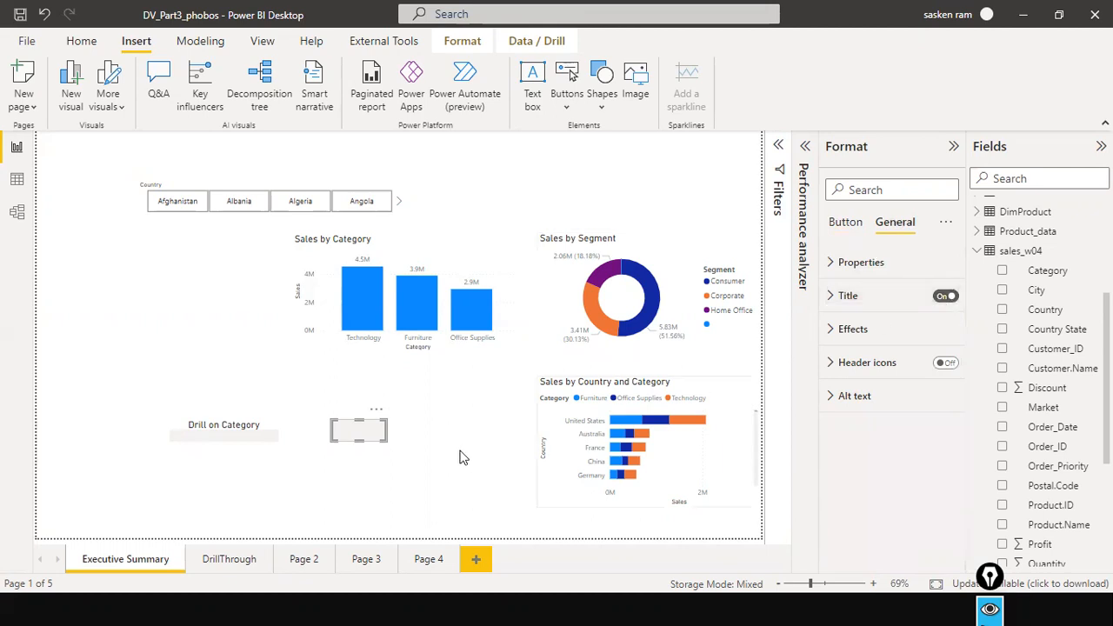
left_click(831, 299)
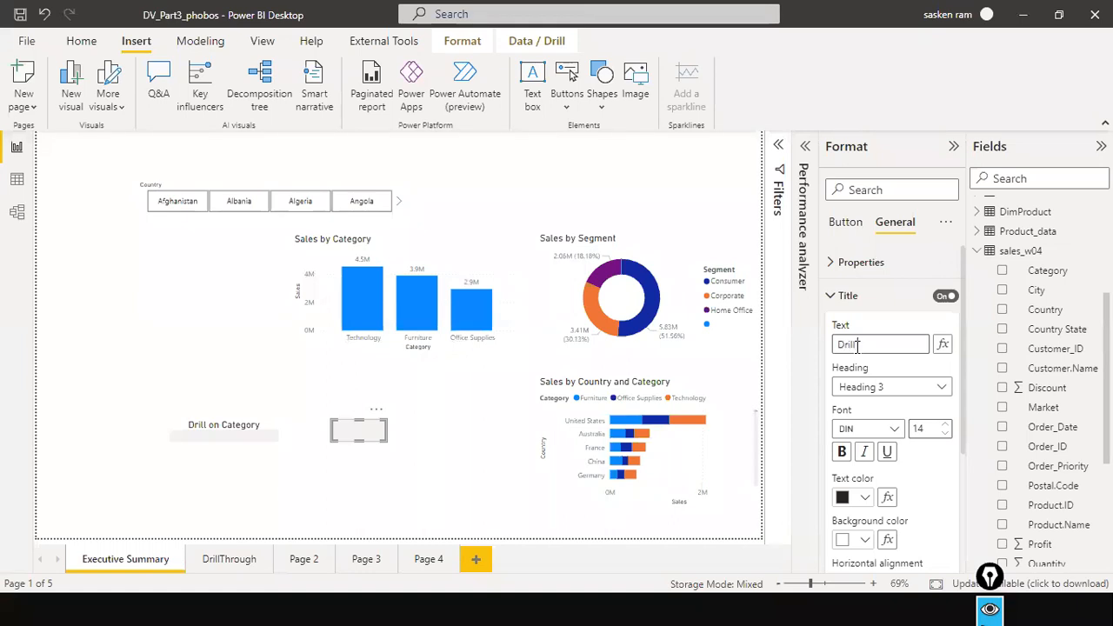
key("BackSpace")
type("Categoryy")
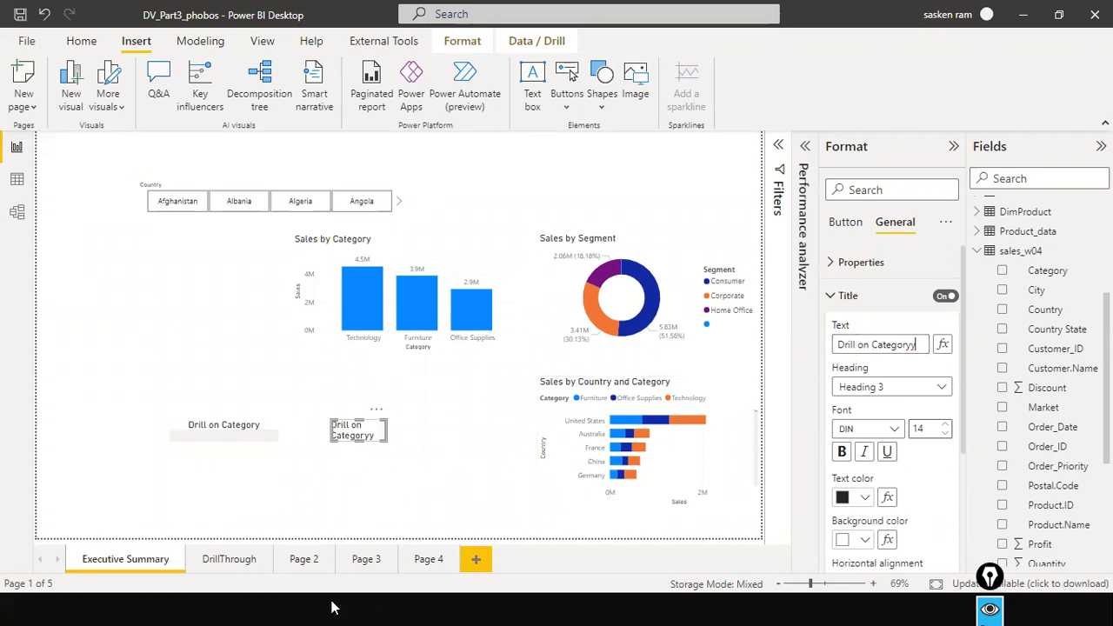
left_click(337, 477)
left_click(393, 436)
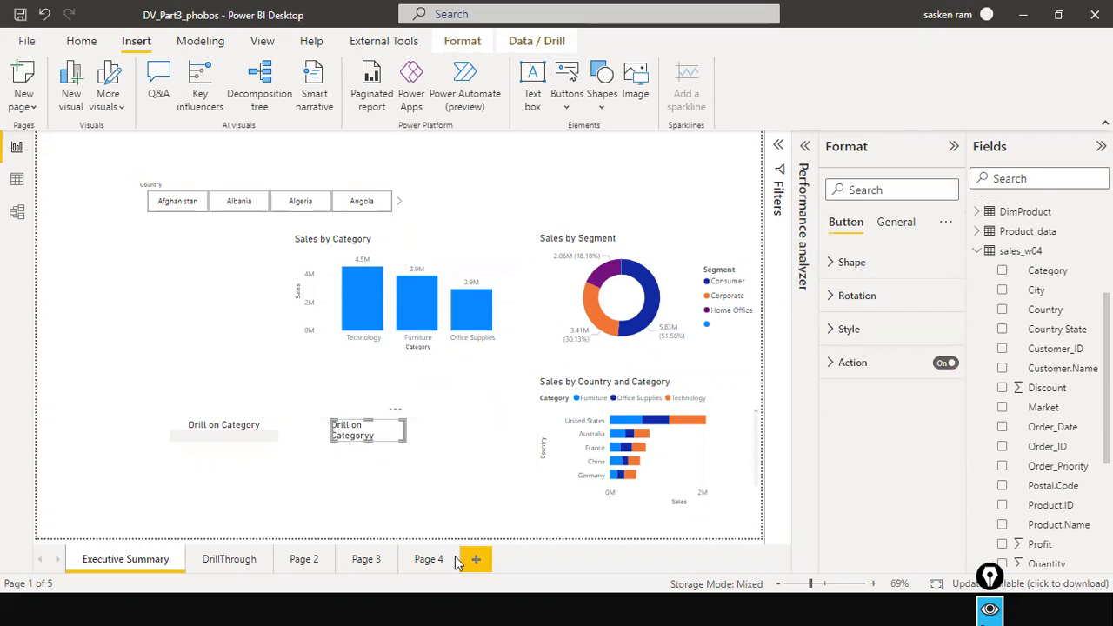
Check the options offered for the Furniture bar in Sales by Category and reselect the new button.
left_click(158, 402)
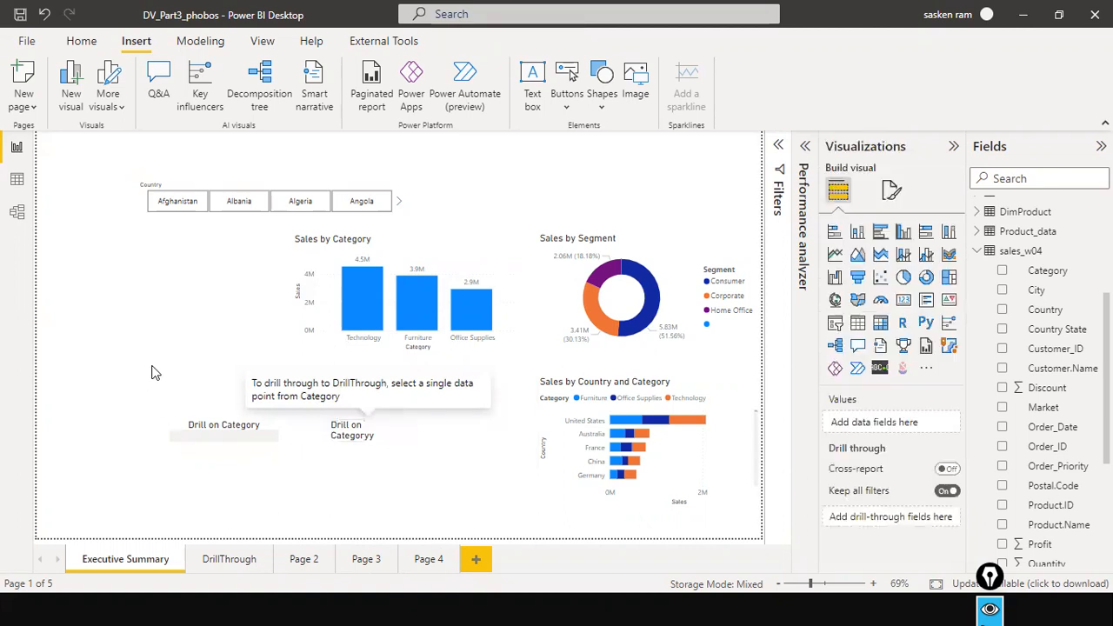
left_click(409, 302)
right_click(409, 303)
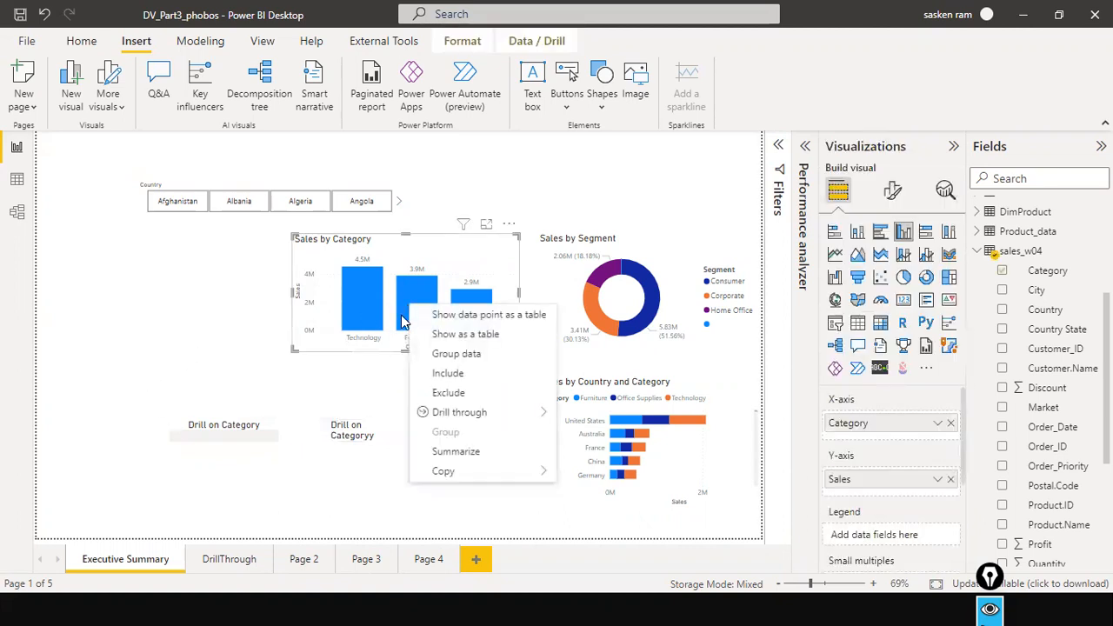
left_click(359, 442)
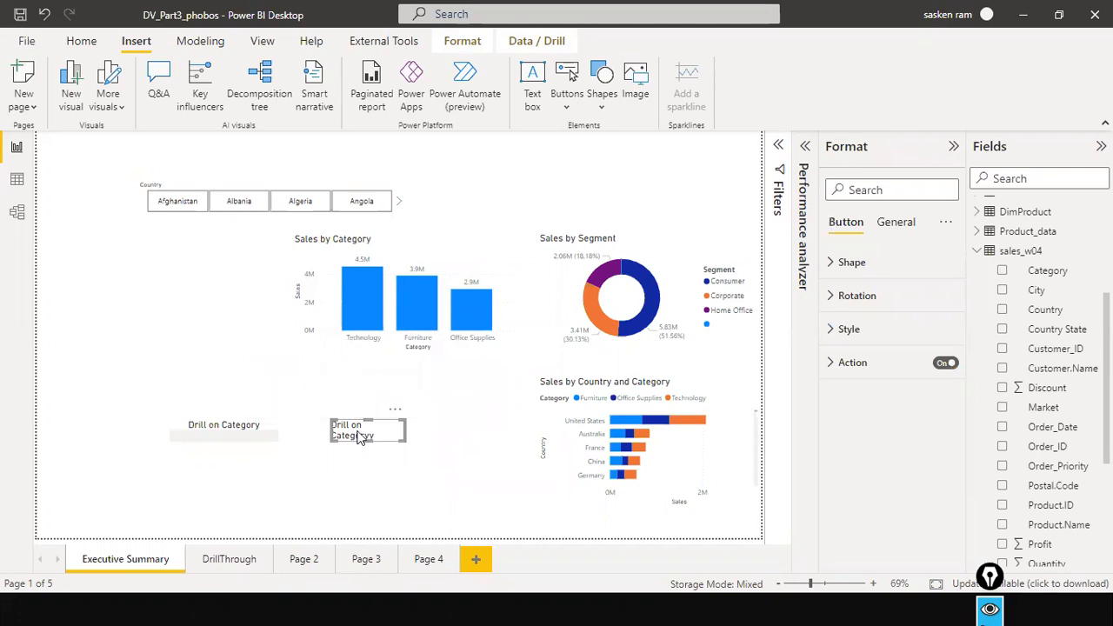
Check the new button's action settings, and highlight the Furniture bar in Sales by Category before clearing the highlight.
left_click(840, 365)
left_click(427, 313)
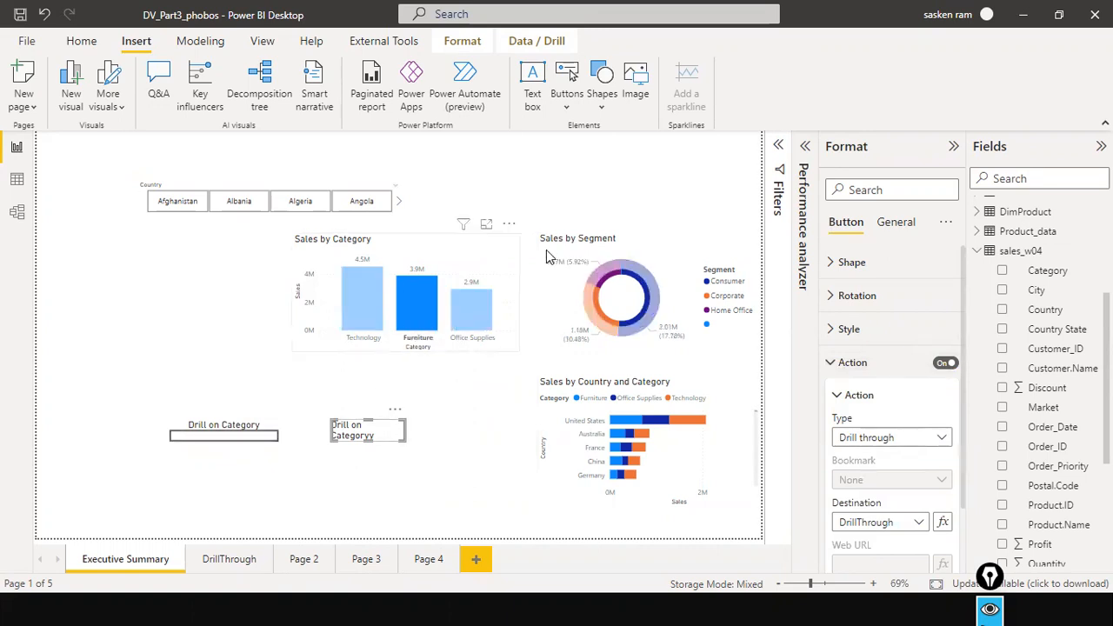
left_click(516, 259)
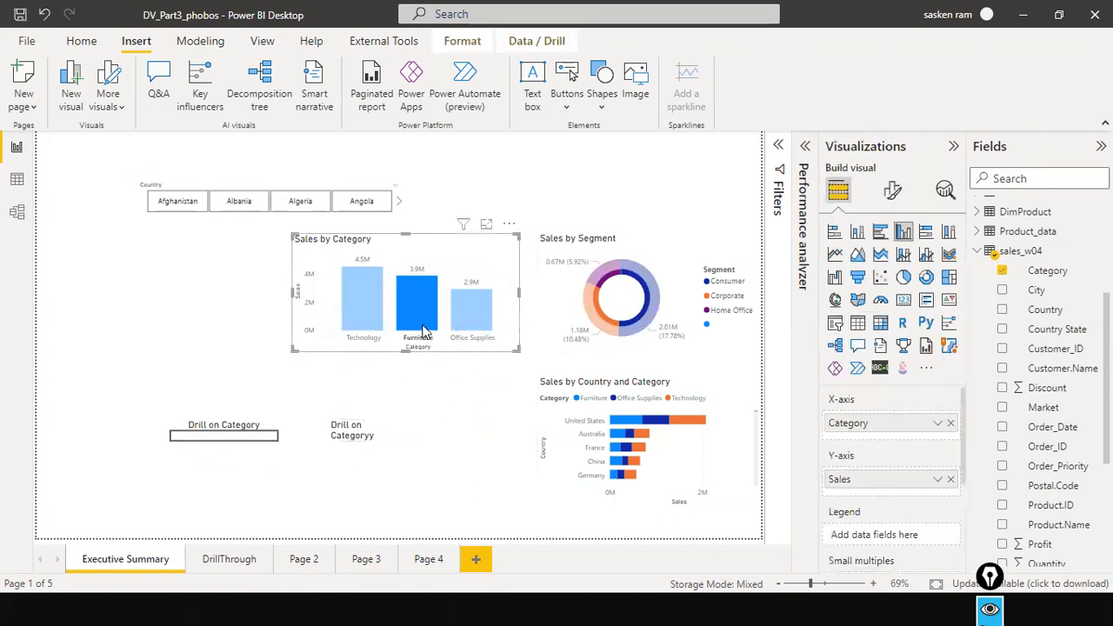
left_click(518, 335)
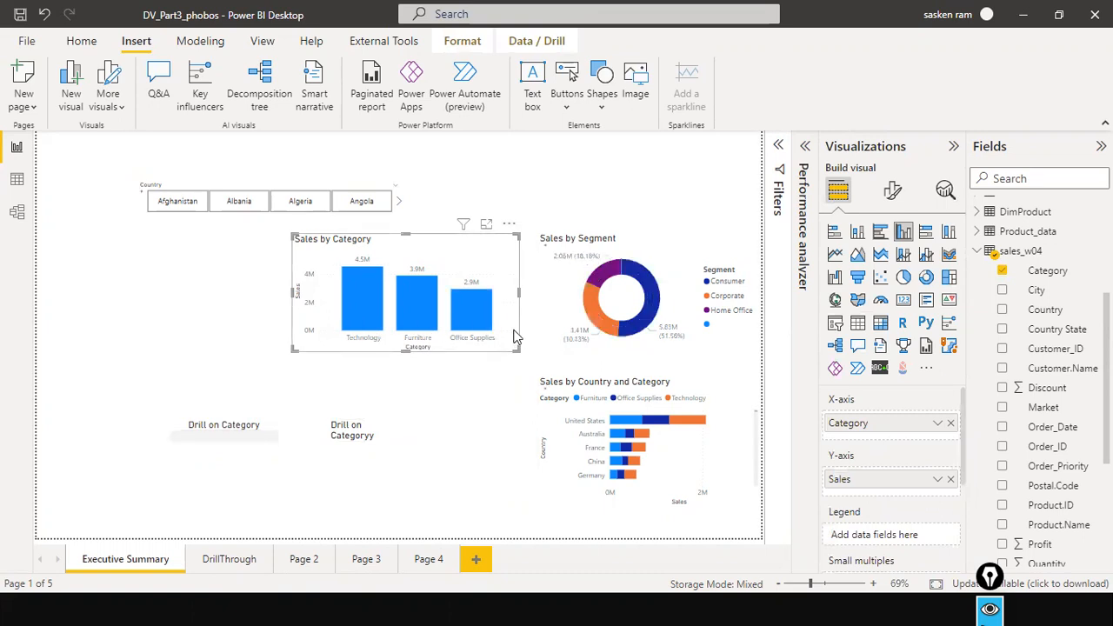
Check the Furniture bar's drill-through targets and the DrillThrough page, and return to Executive Summary.
right_click(403, 331)
mouse_move(427, 432)
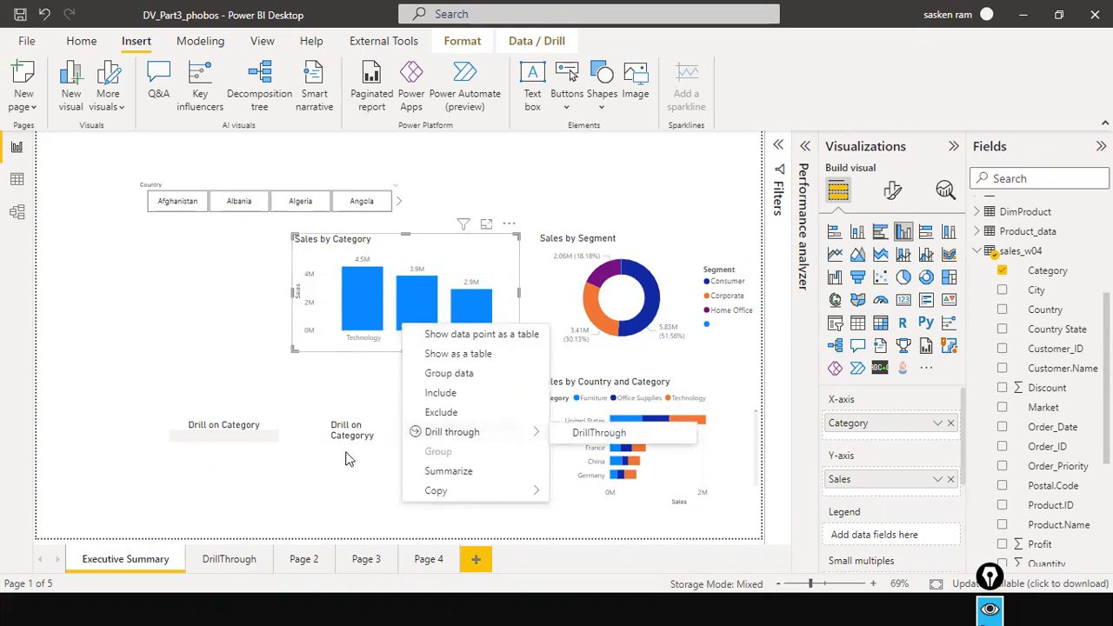
left_click(349, 431)
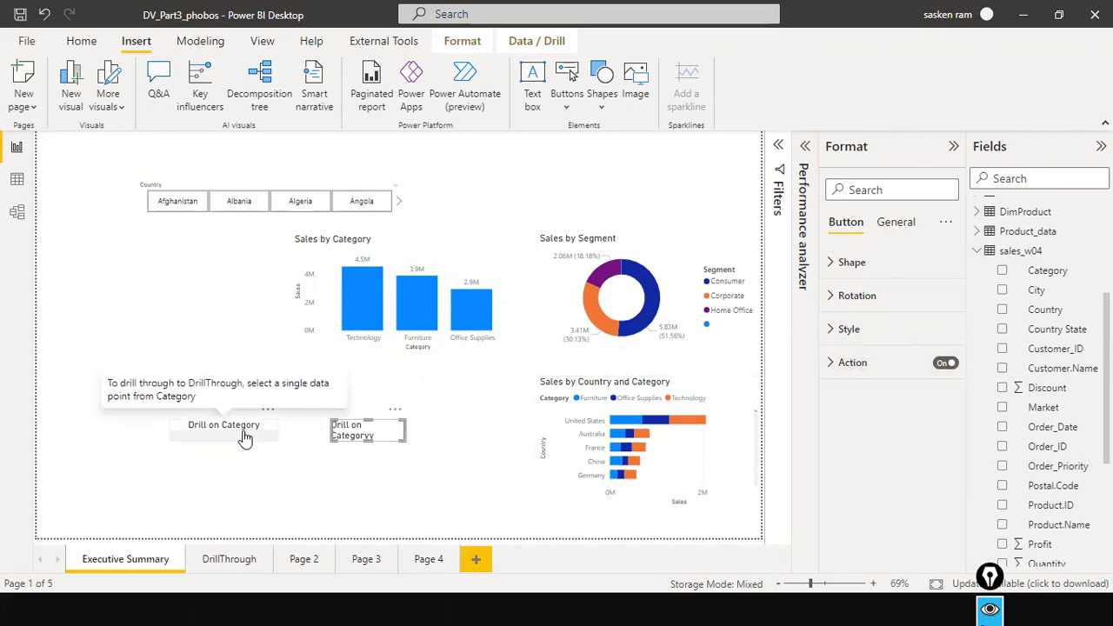
left_click(232, 561)
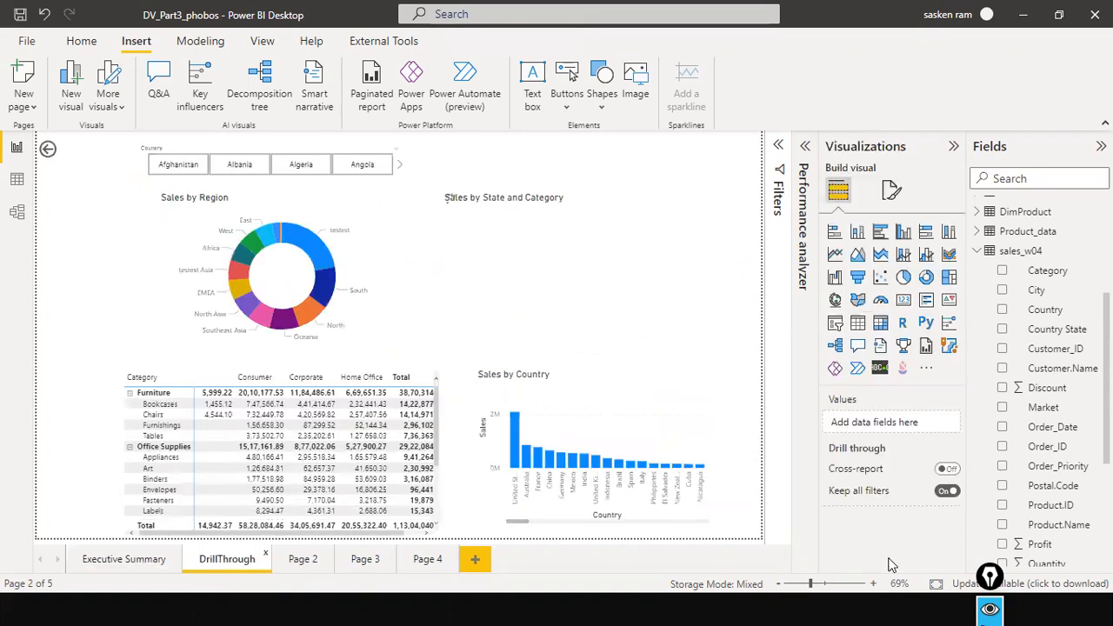
left_click(104, 563)
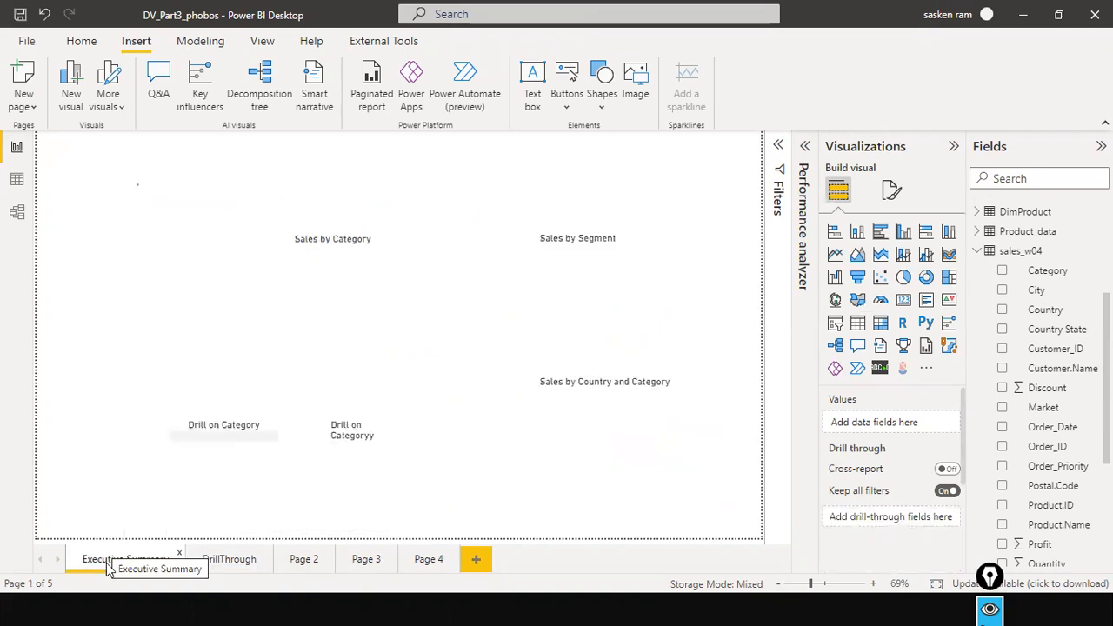
Review the shape and action settings of the original Drill on Category button.
left_click(209, 435)
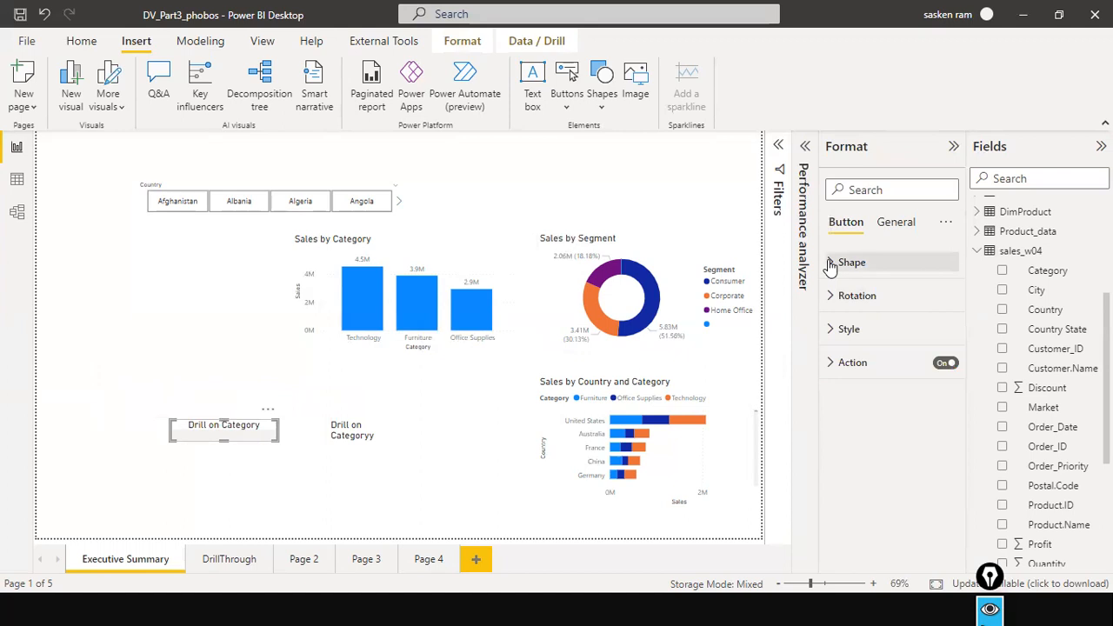
left_click(829, 262)
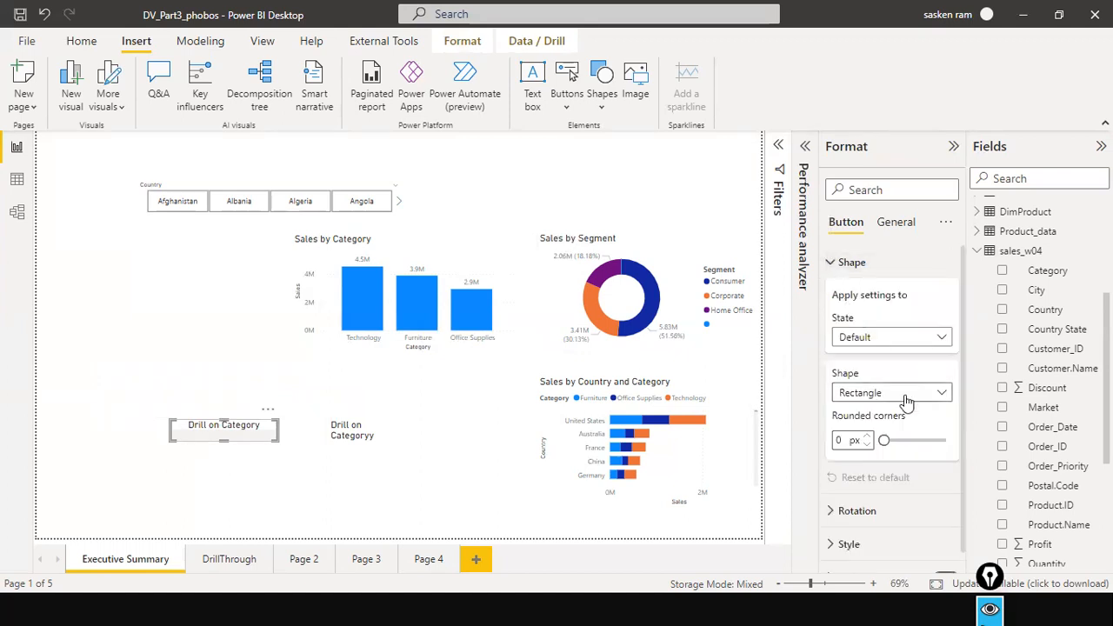
scroll(904, 393, "down", 1)
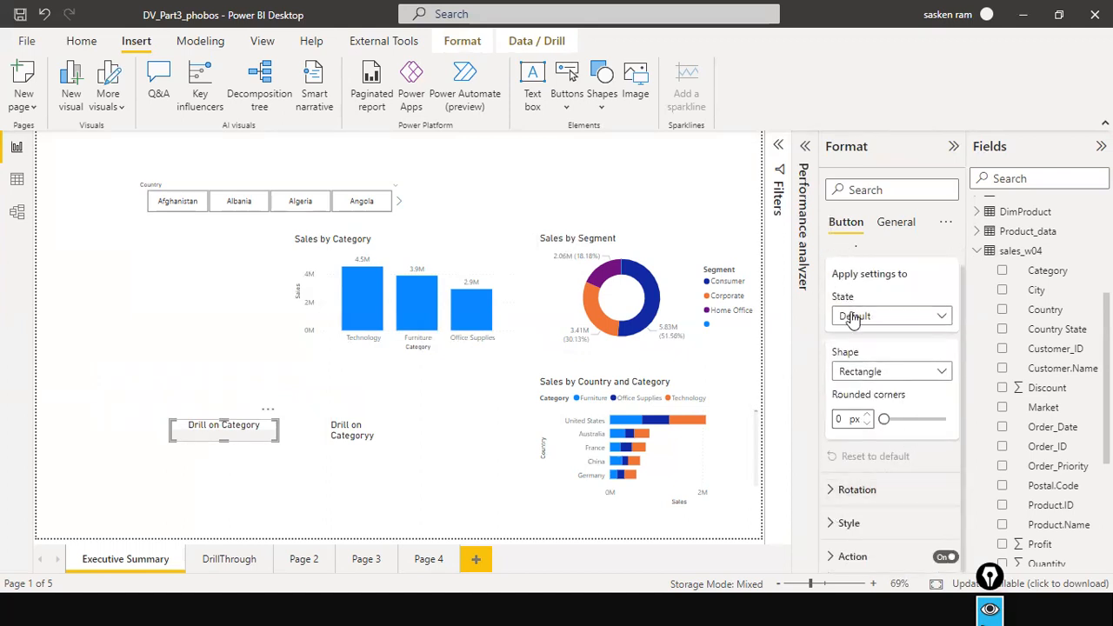
scroll(851, 313, "up", 1)
left_click(833, 263)
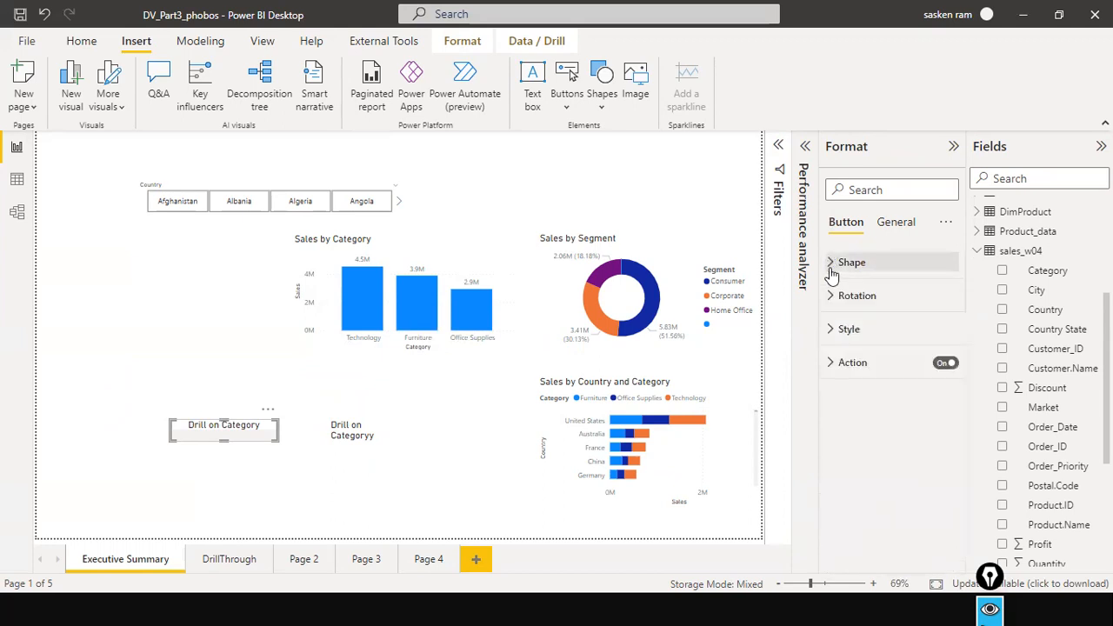
left_click(838, 365)
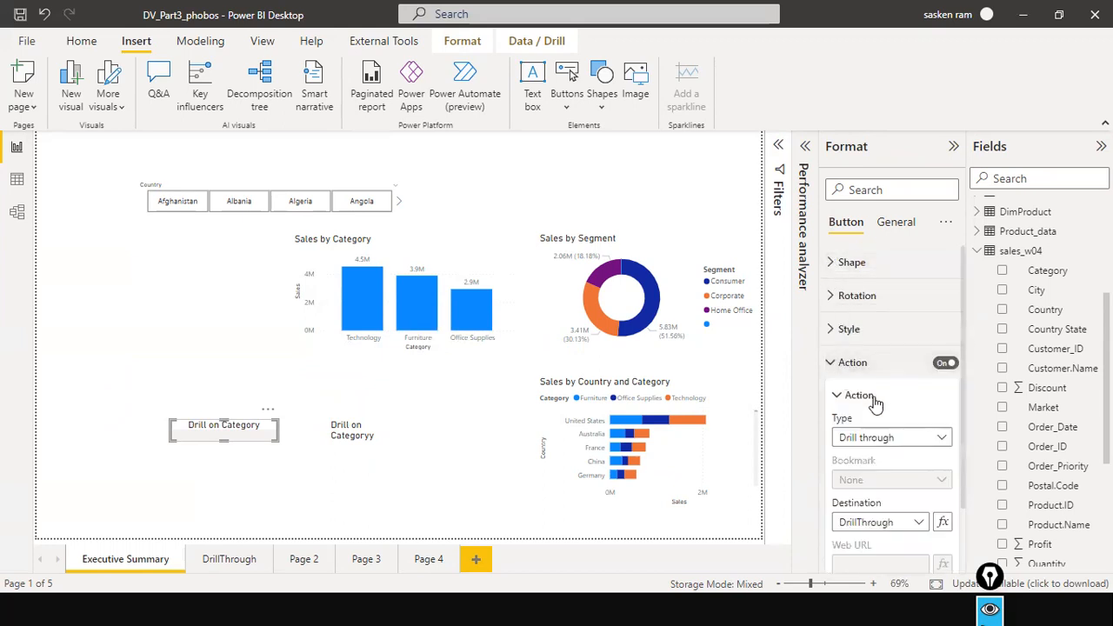
Review the Drill on Category button's drill-through destination and the Drill on Categoryy button's action, title and effects settings.
scroll(924, 427, "down", 4)
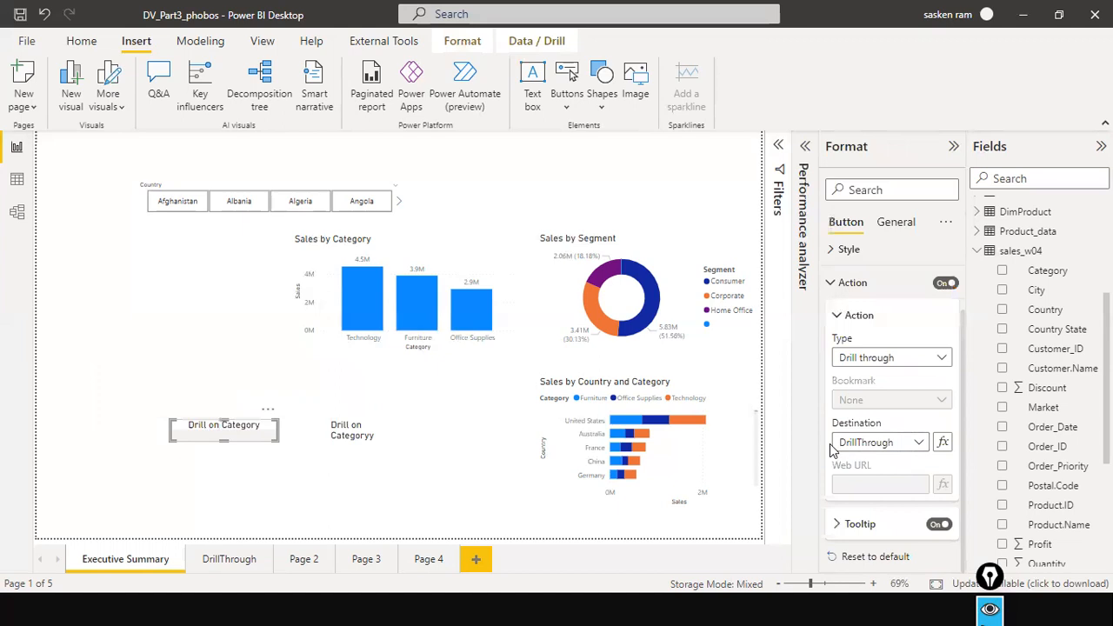
left_click(395, 440)
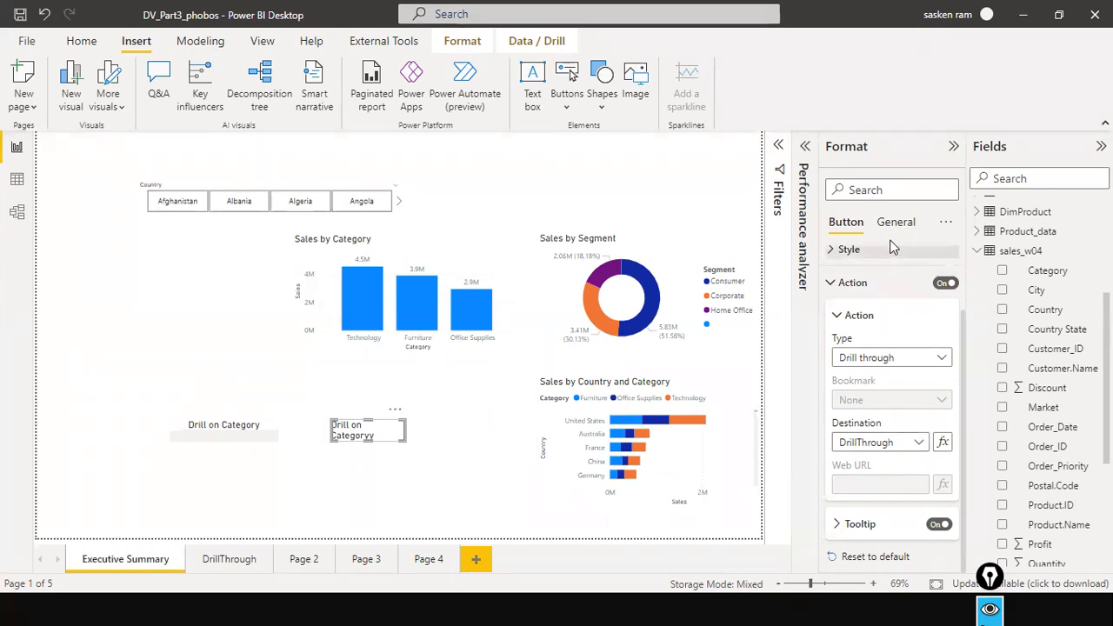
scroll(914, 241, "up", 1)
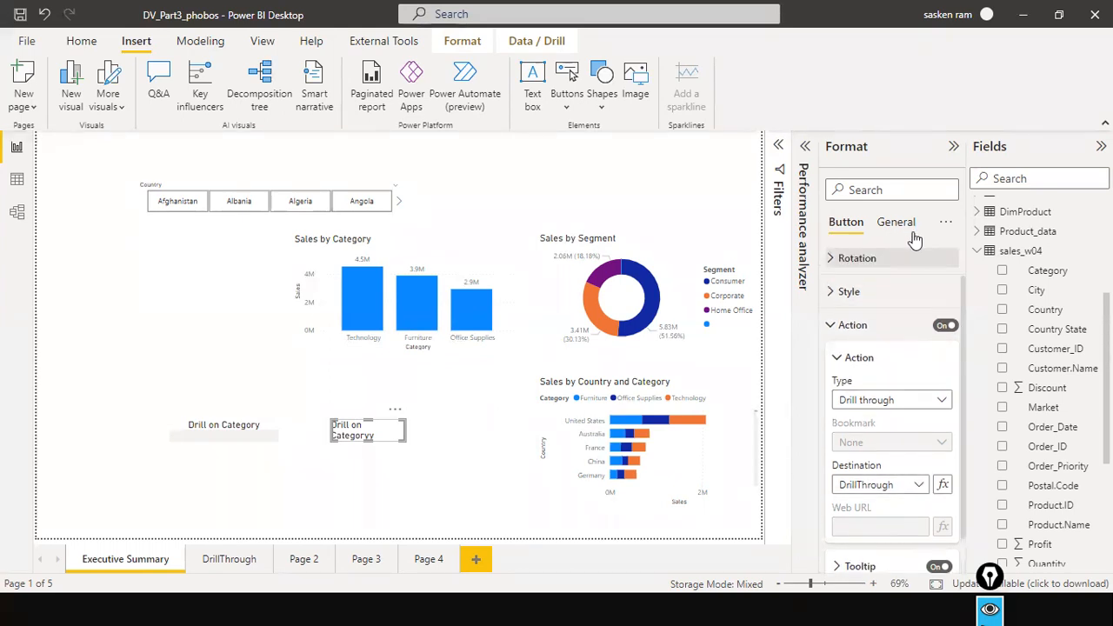
left_click(909, 224)
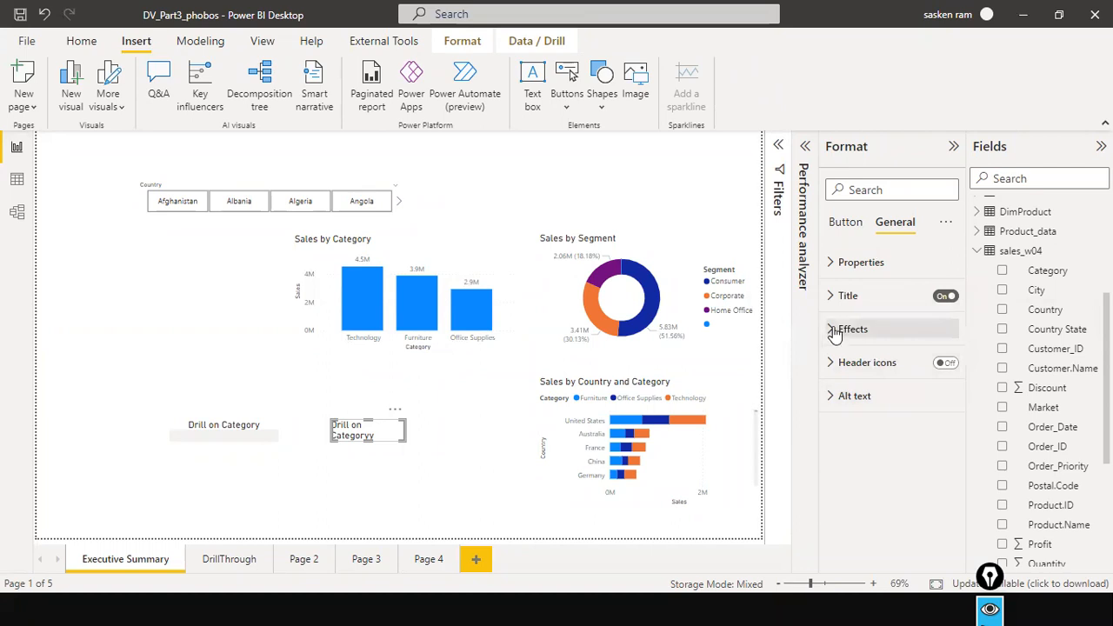
left_click(832, 328)
scroll(865, 409, "down", 2)
scroll(865, 418, "up", 1)
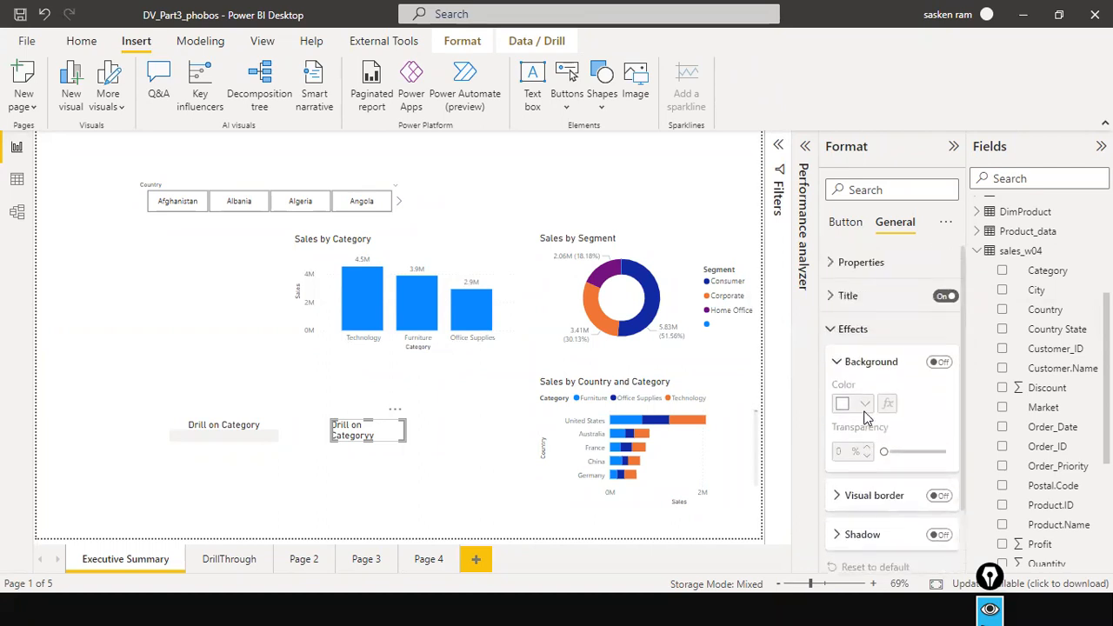
left_click(832, 295)
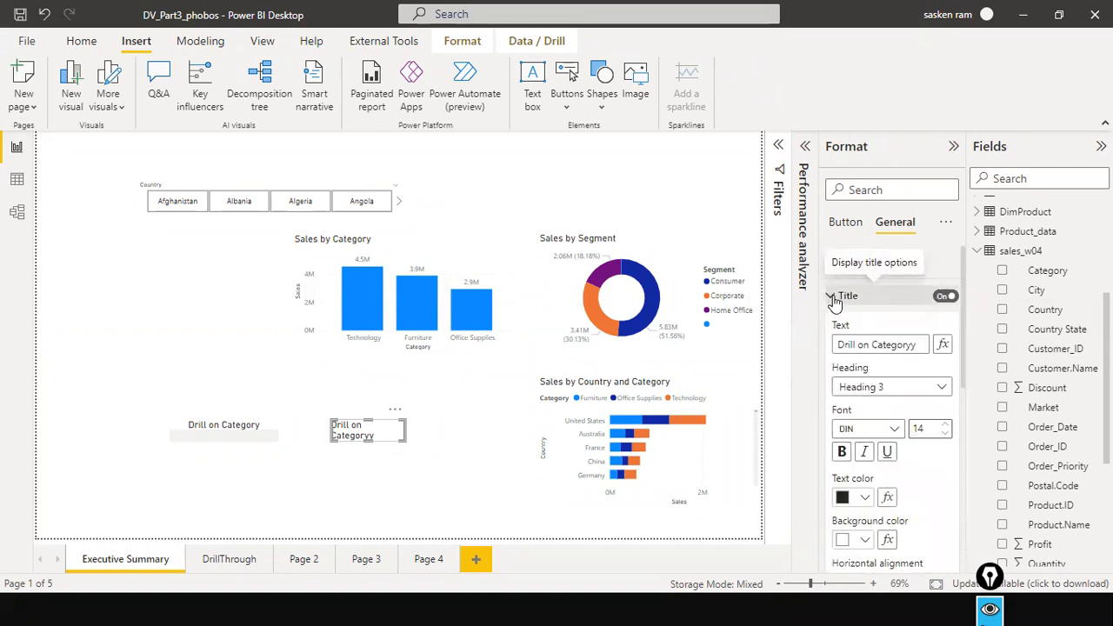
left_click(832, 296)
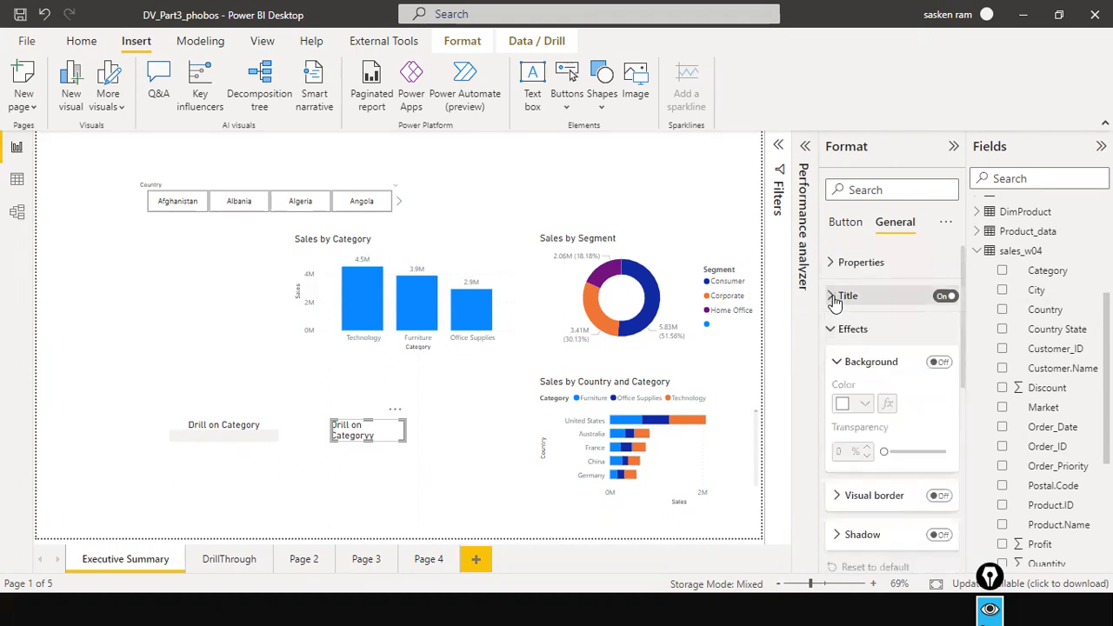
left_click(832, 265)
left_click(832, 265)
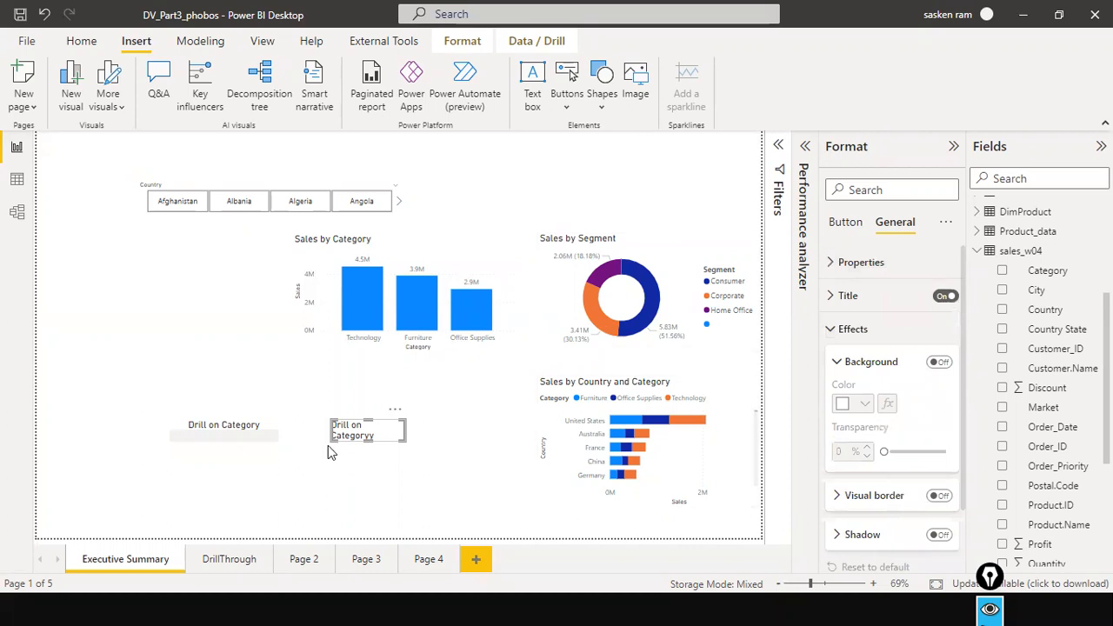
Check the Drill on Categoryy button's tooltip and the options offered for the Furniture and Technology bars in Sales by Category.
left_click(370, 446)
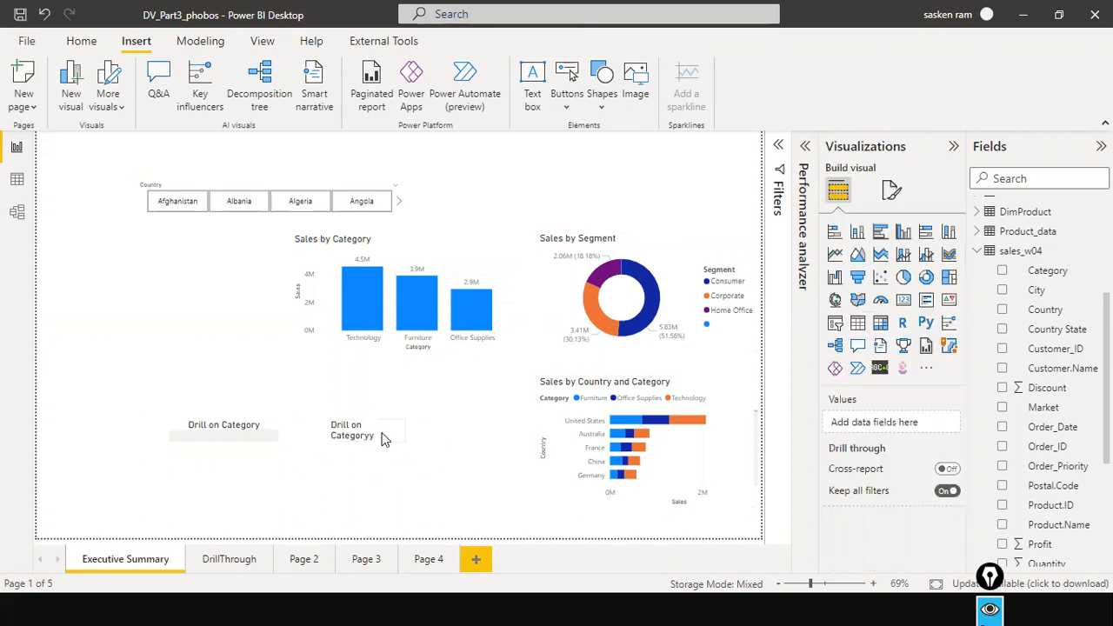
left_click(381, 433)
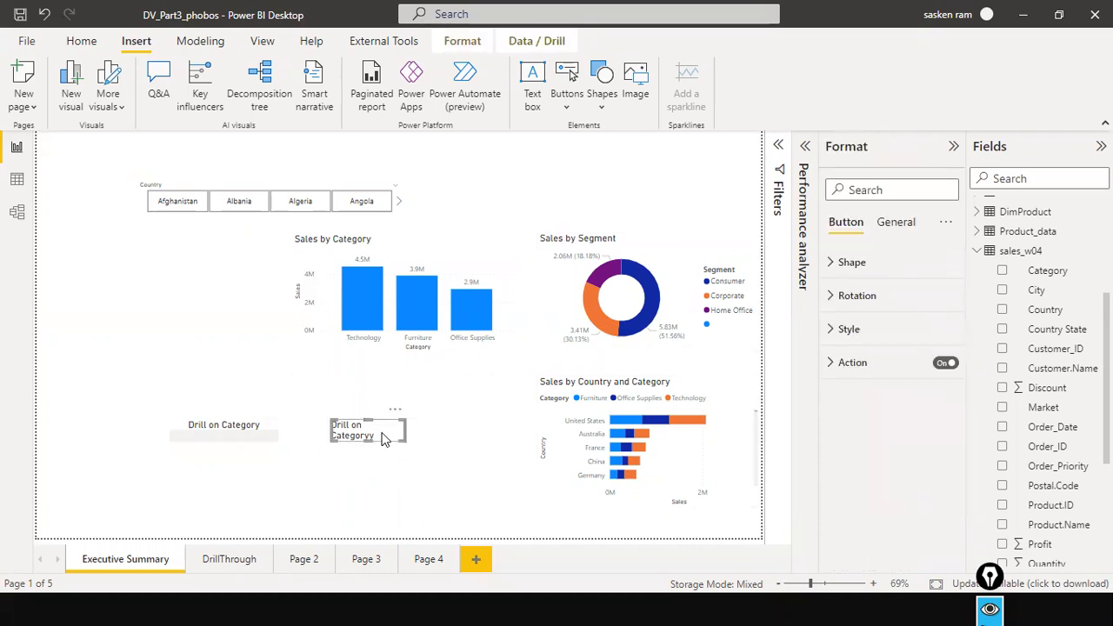
mouse_move(374, 435)
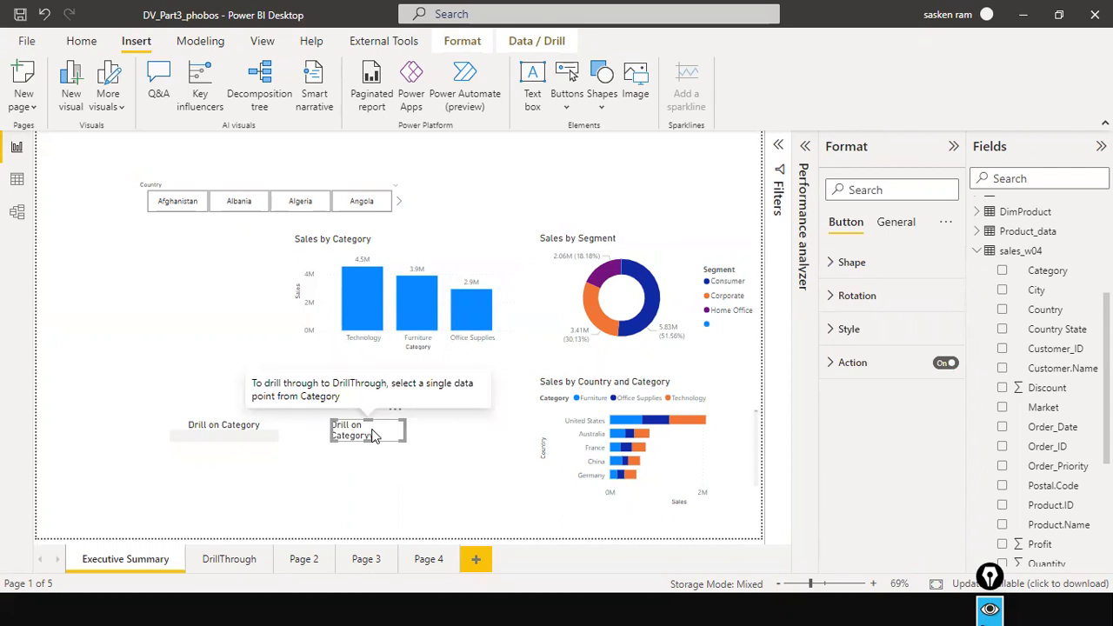
right_click(409, 312)
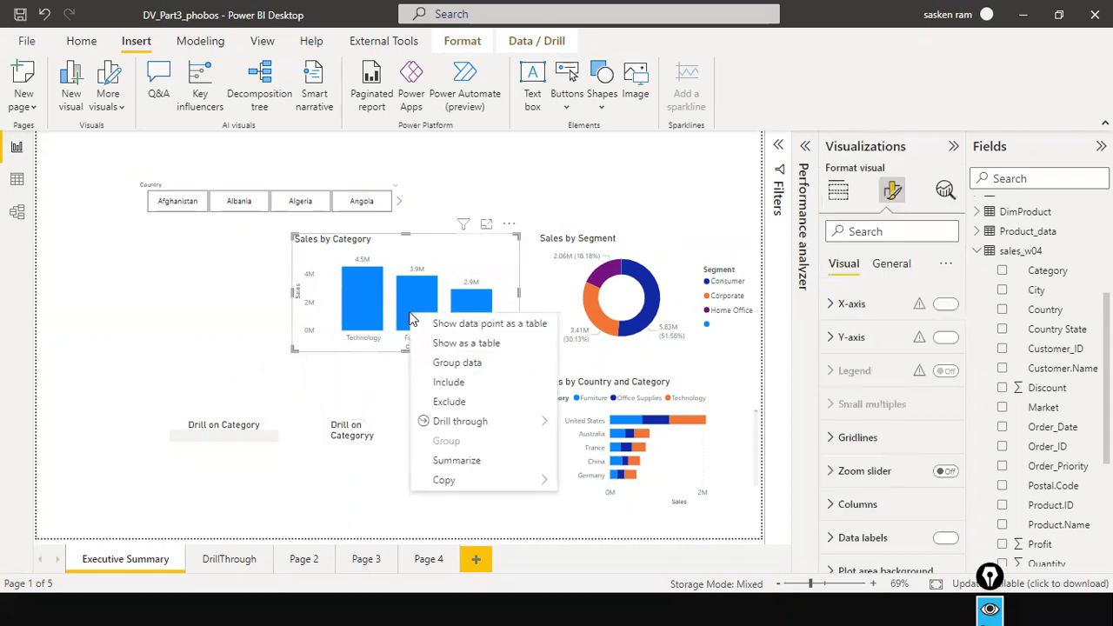
right_click(410, 294)
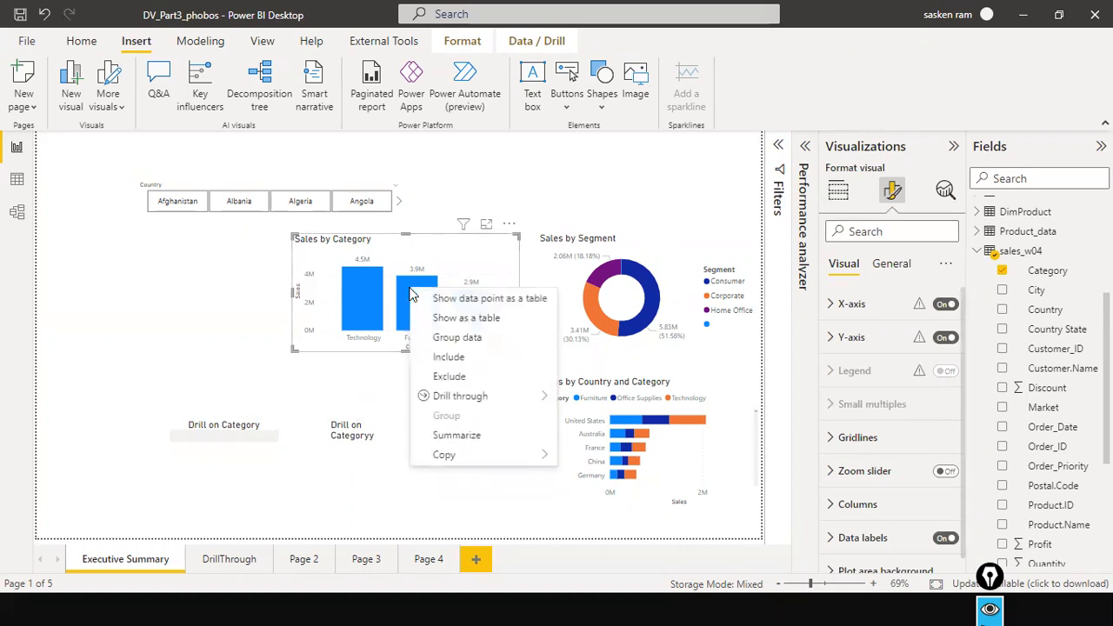
right_click(349, 305)
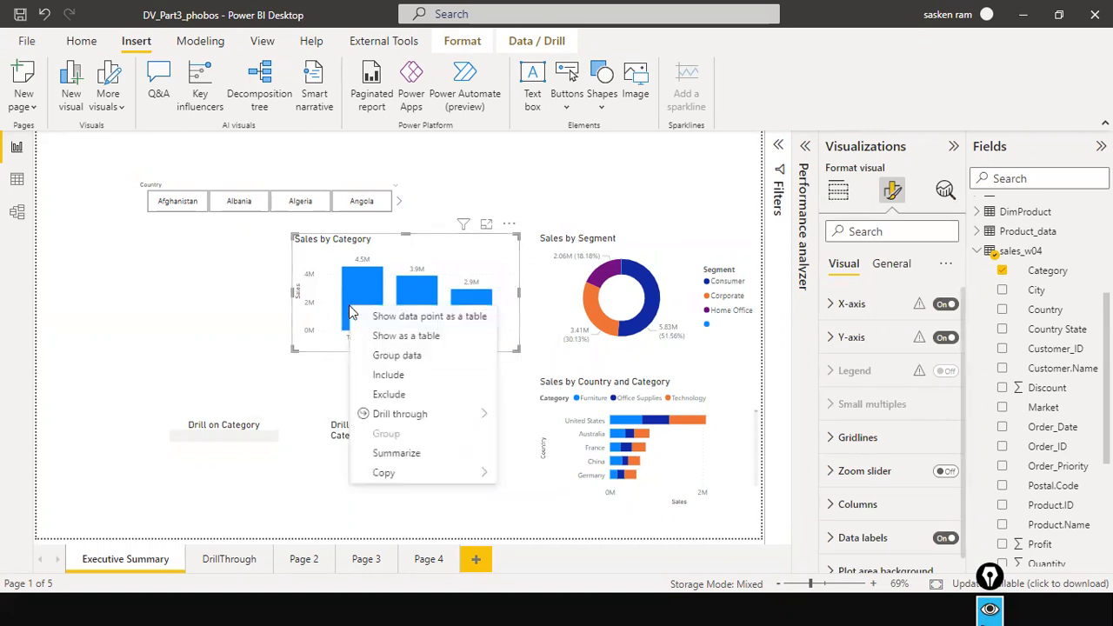
left_click(338, 435)
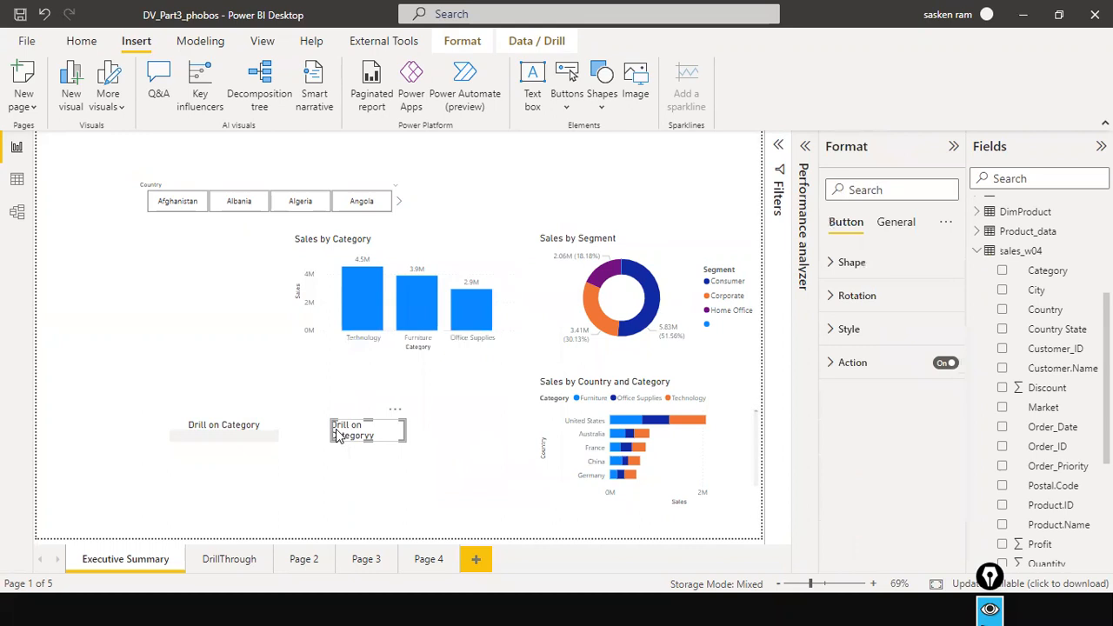
Highlight the Technology bar in Sales by Category, clear the highlight and check the Furniture bar's options.
left_click(367, 324)
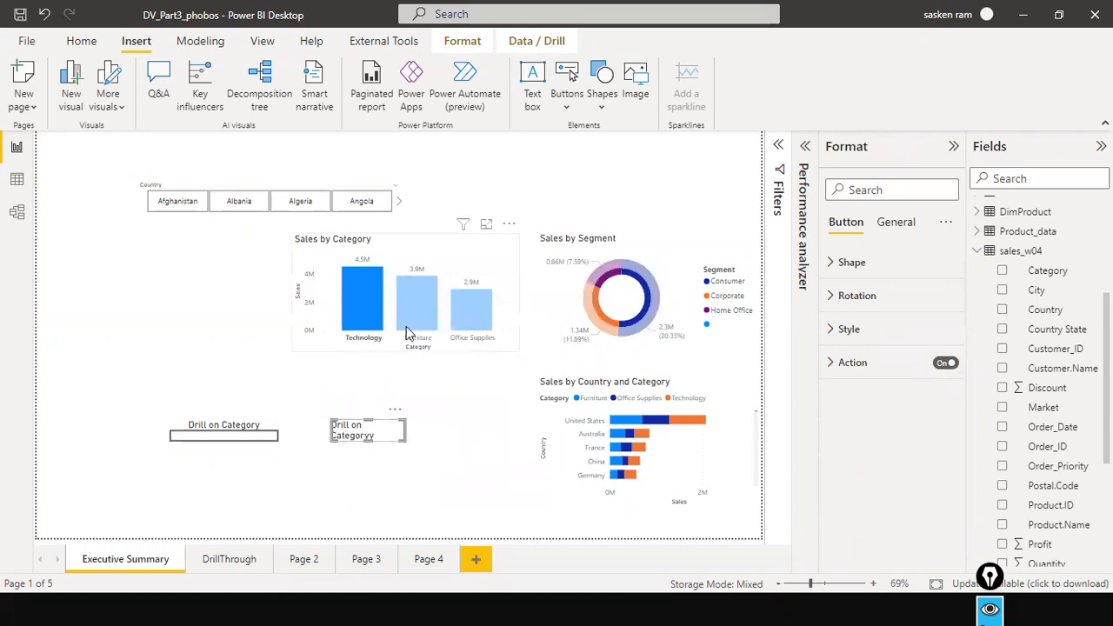
left_click(479, 263)
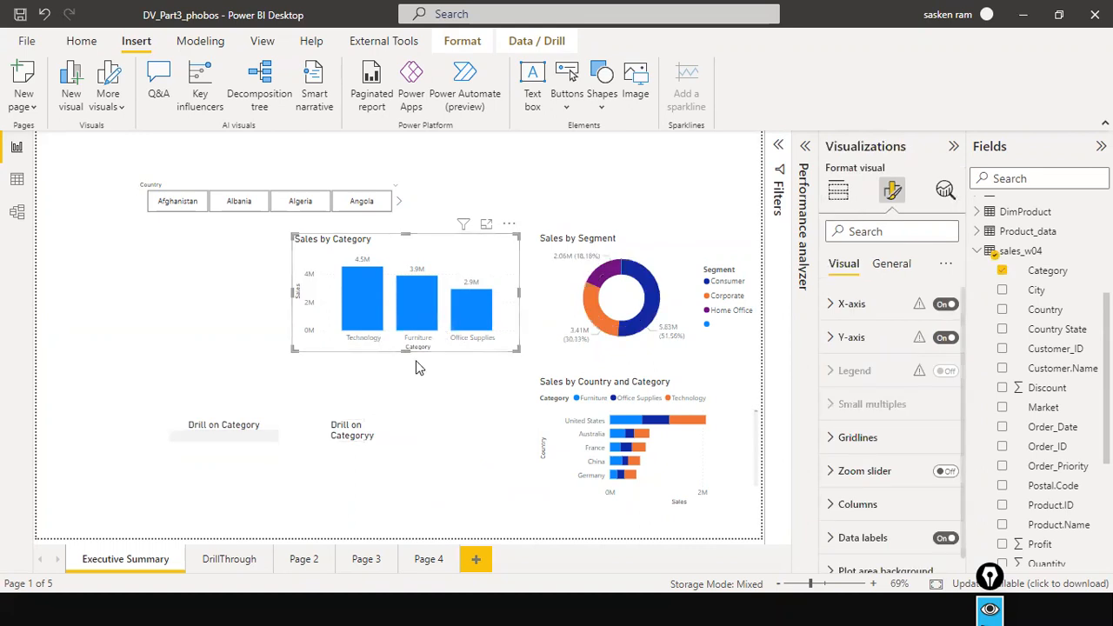
right_click(422, 333)
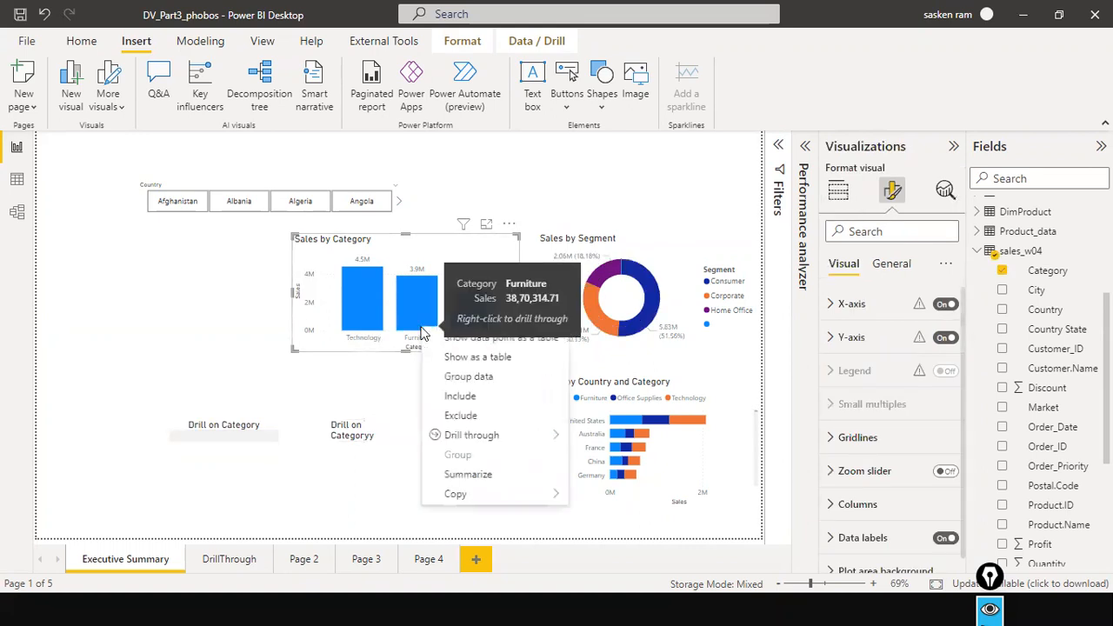
left_click(343, 438)
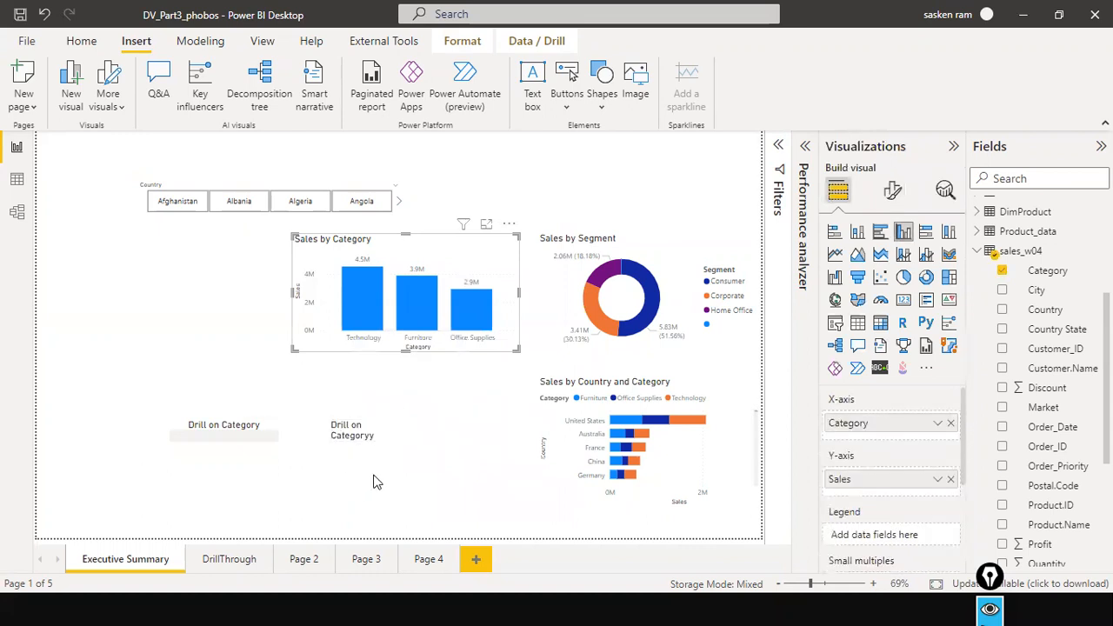
Delete the Drill on Categoryy button and move the Drill on Category button closer beneath the Sales by Category chart.
left_click(356, 431)
left_click(392, 410)
left_click(419, 430)
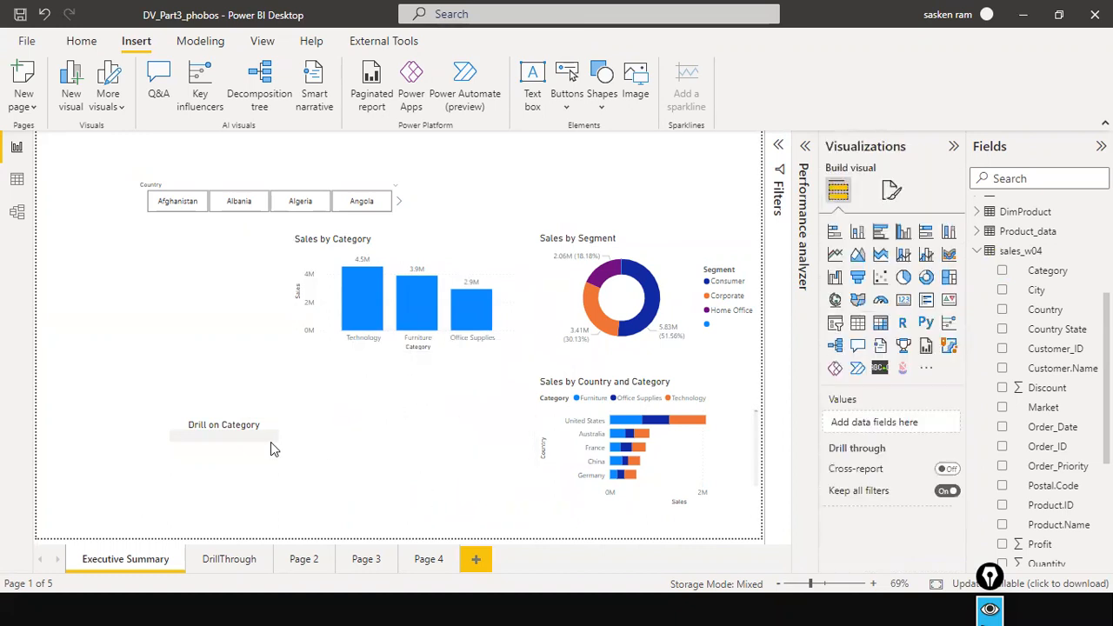
left_click_drag(231, 449, 335, 446)
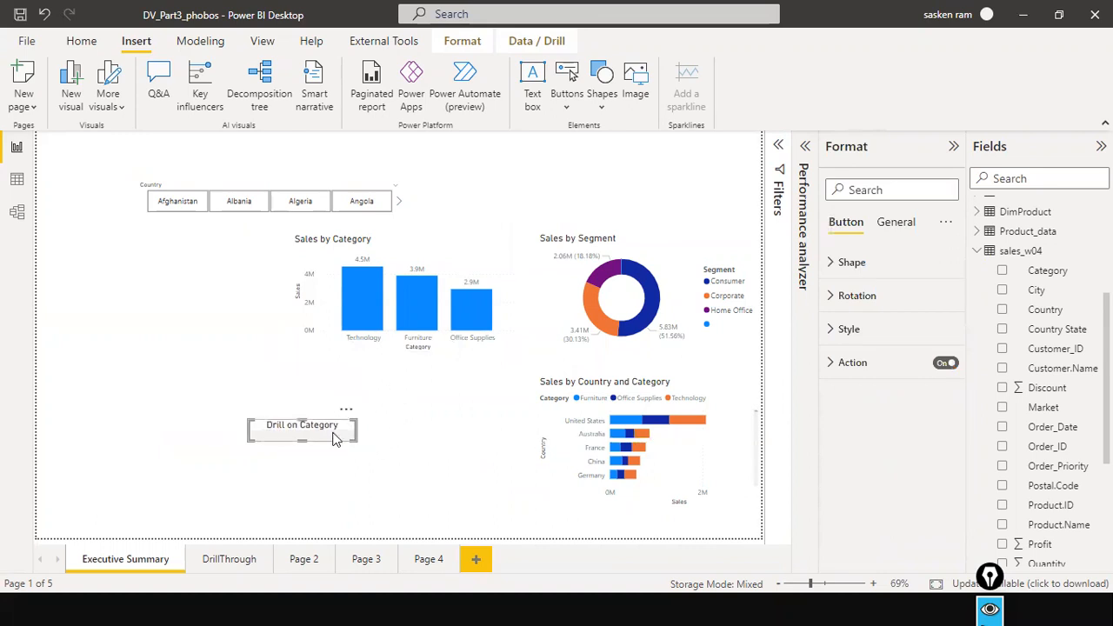
Check the Drill on Category button's action settings and tooltip, and the options offered for the Technology bar.
left_click(830, 363)
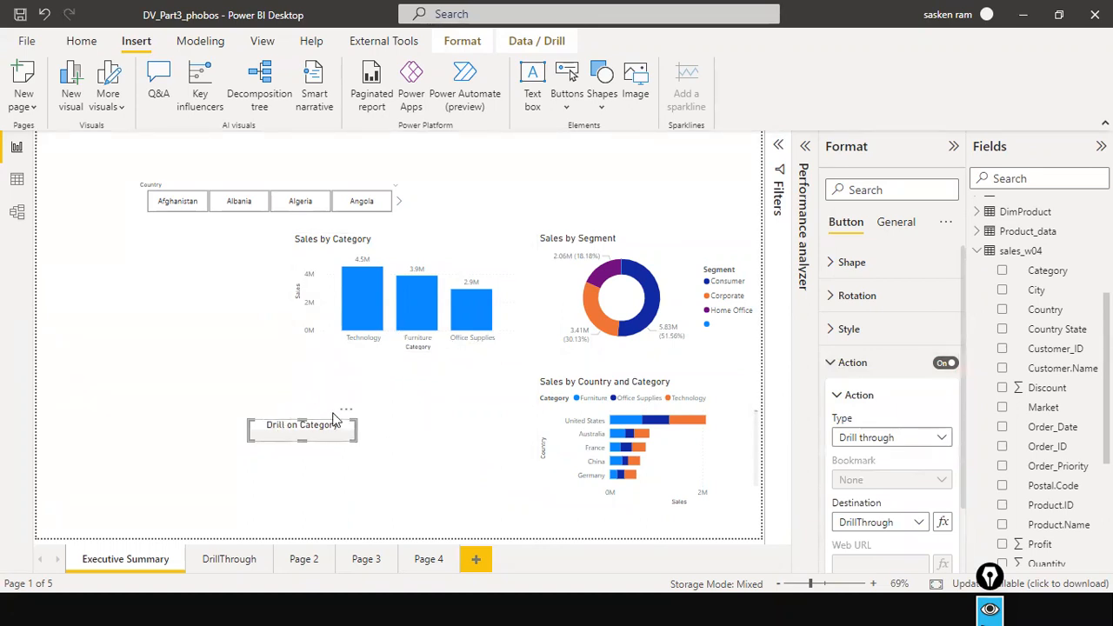
right_click(360, 327)
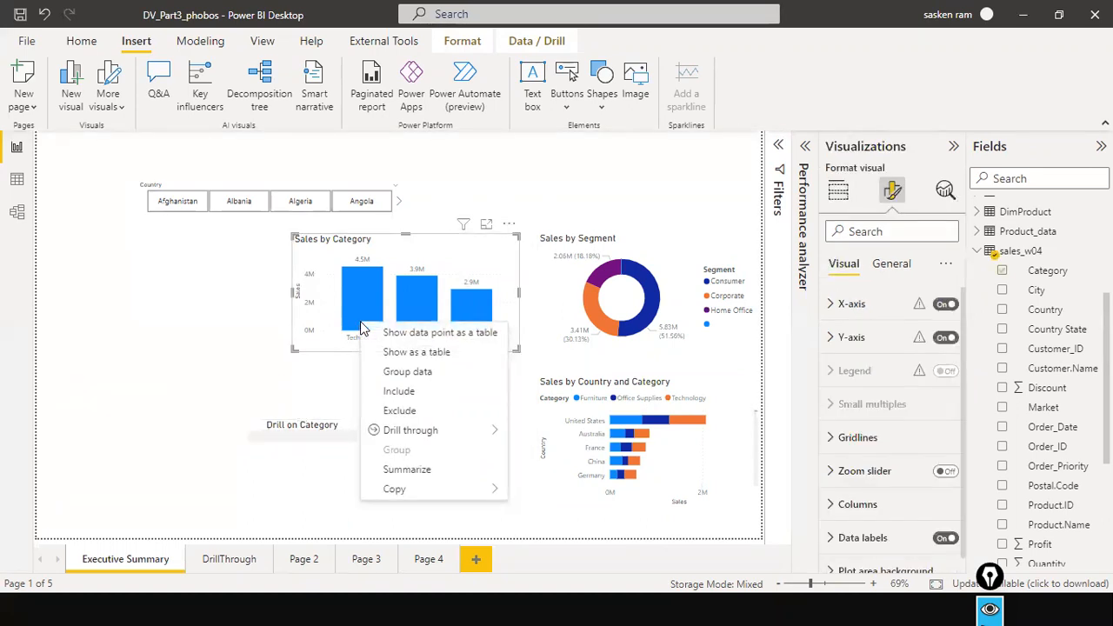
left_click(340, 435)
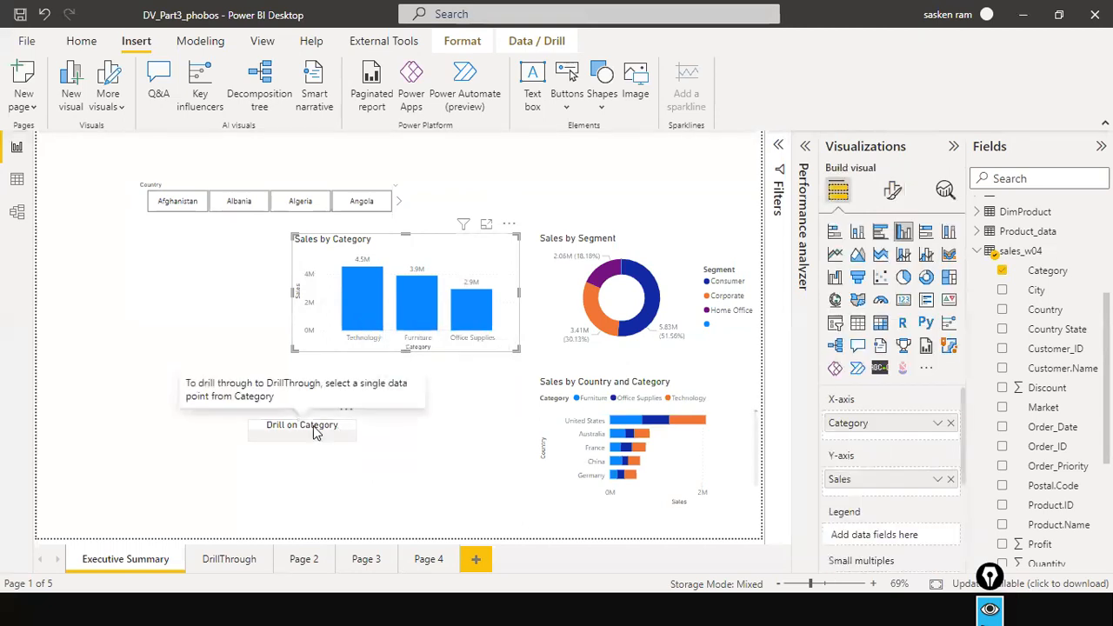
Highlight the Technology bar in Sales by Category, check its options and deselect the chart.
left_click(362, 317)
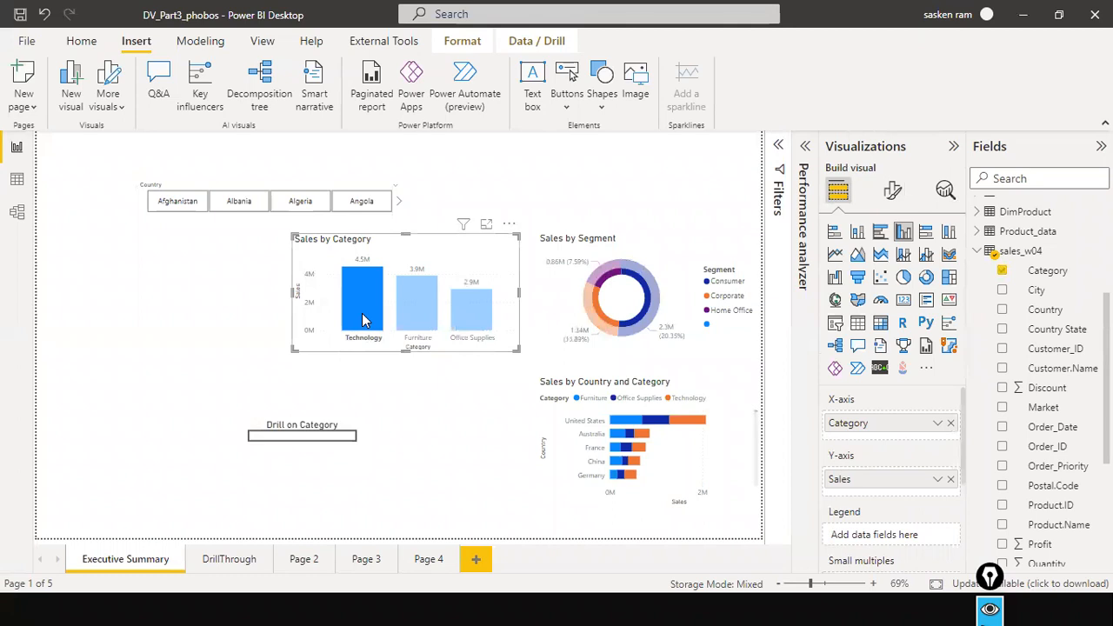
right_click(361, 318)
left_click(470, 461)
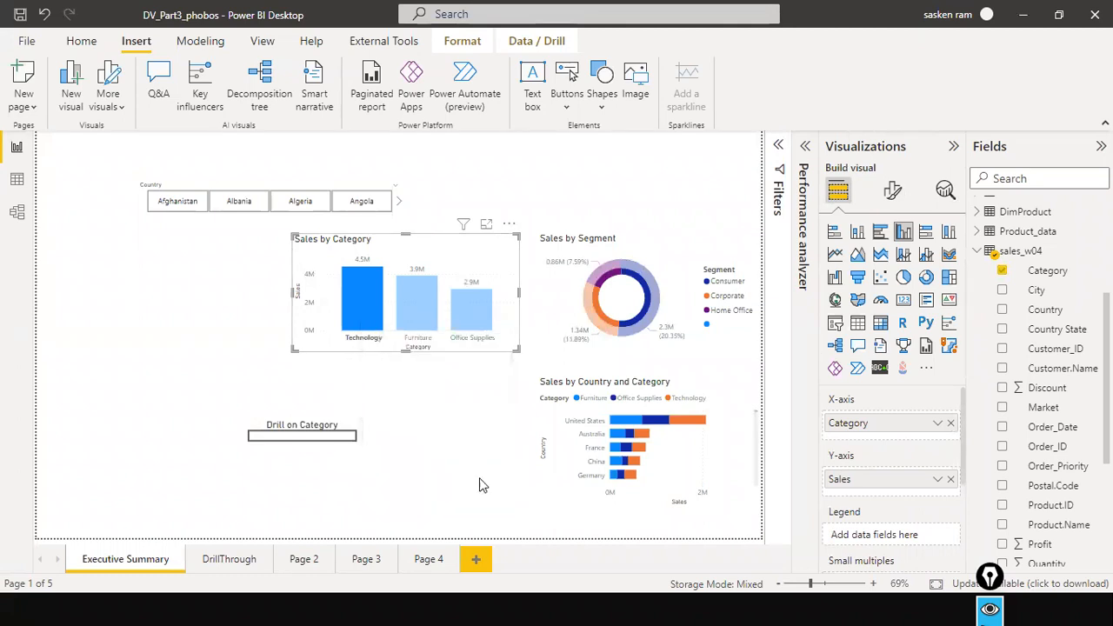
left_click(489, 496)
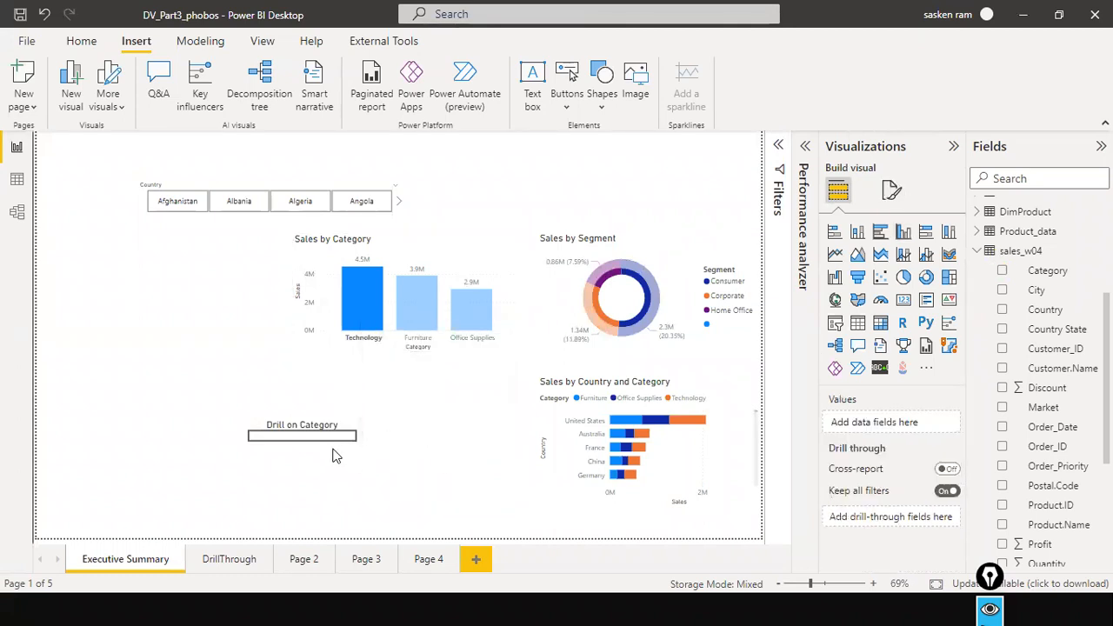
Highlight the Furniture bar and check its options, clear the highlight, recheck the options and select the Drill on Category button.
left_click(422, 324)
right_click(423, 324)
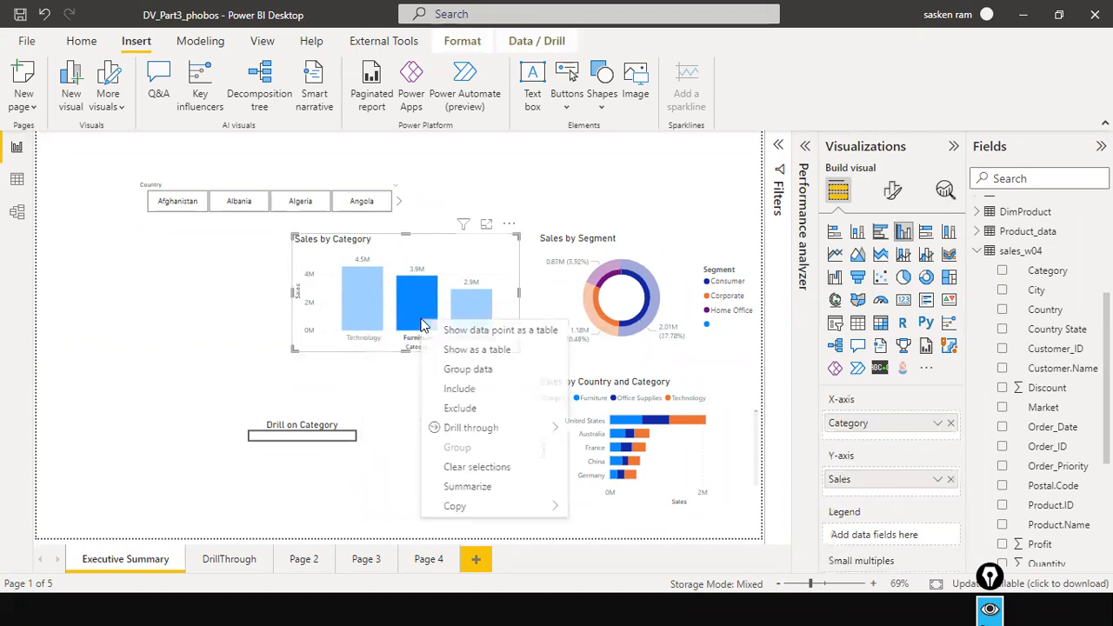
left_click(456, 250)
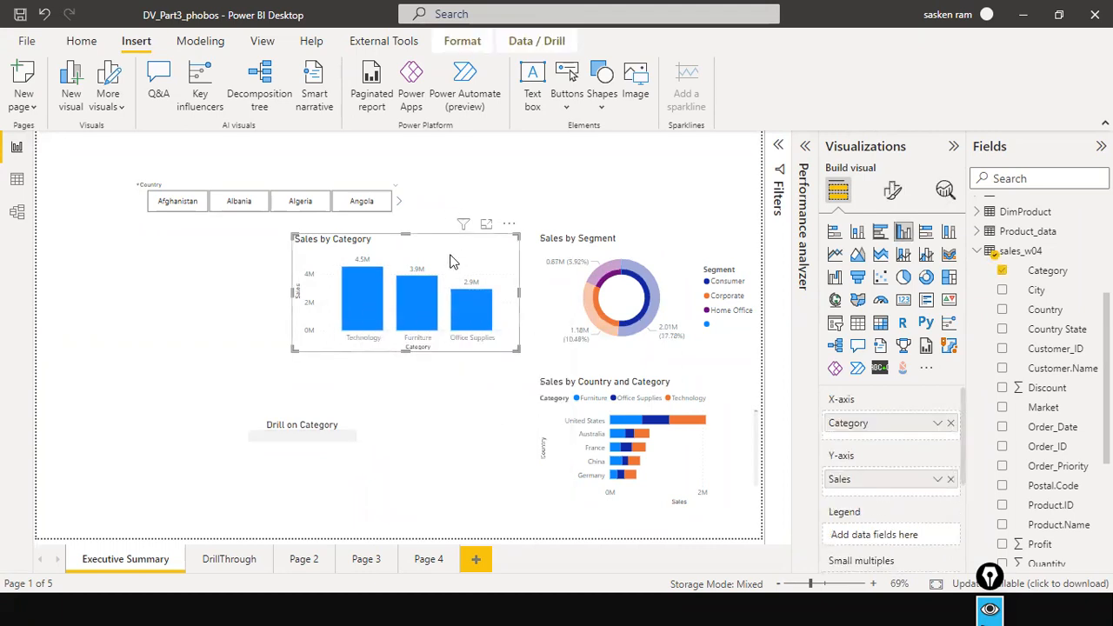
right_click(431, 298)
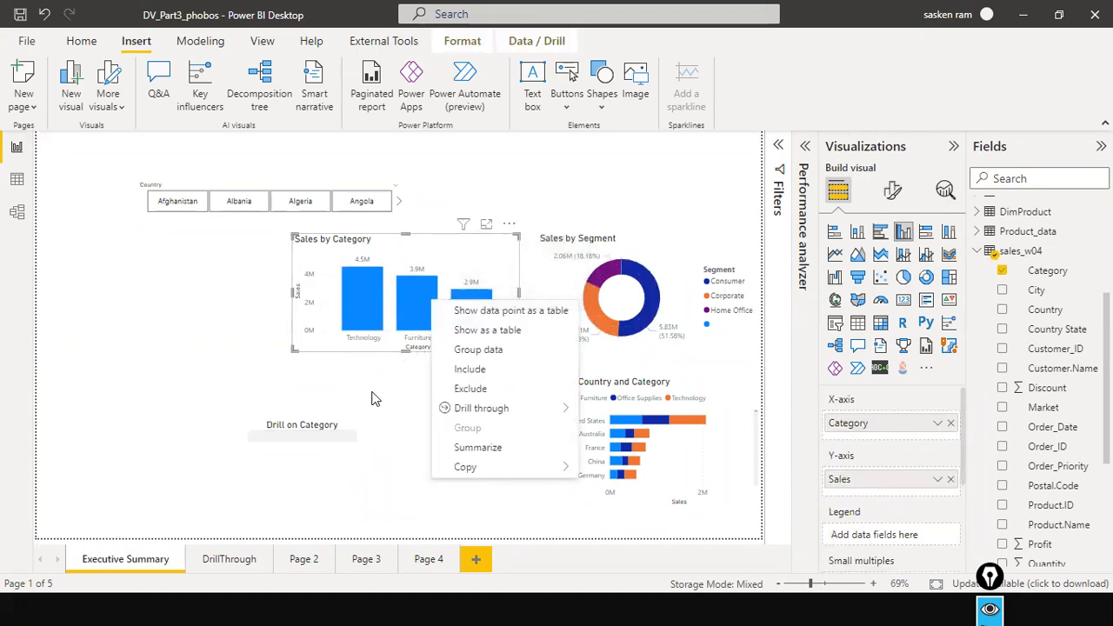
left_click(324, 435)
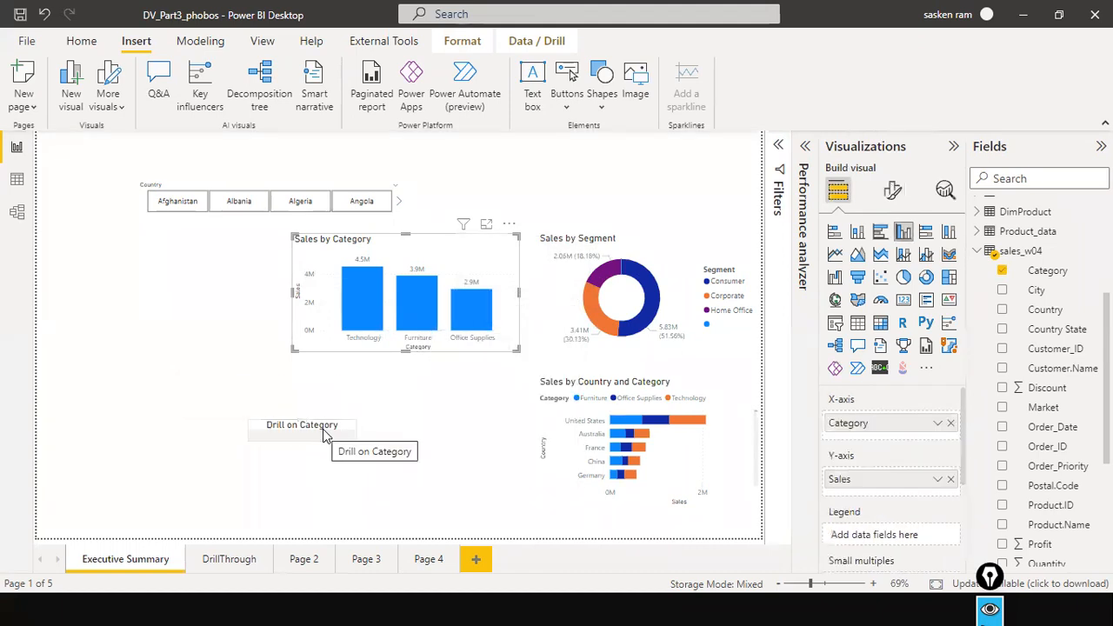
left_click(323, 435)
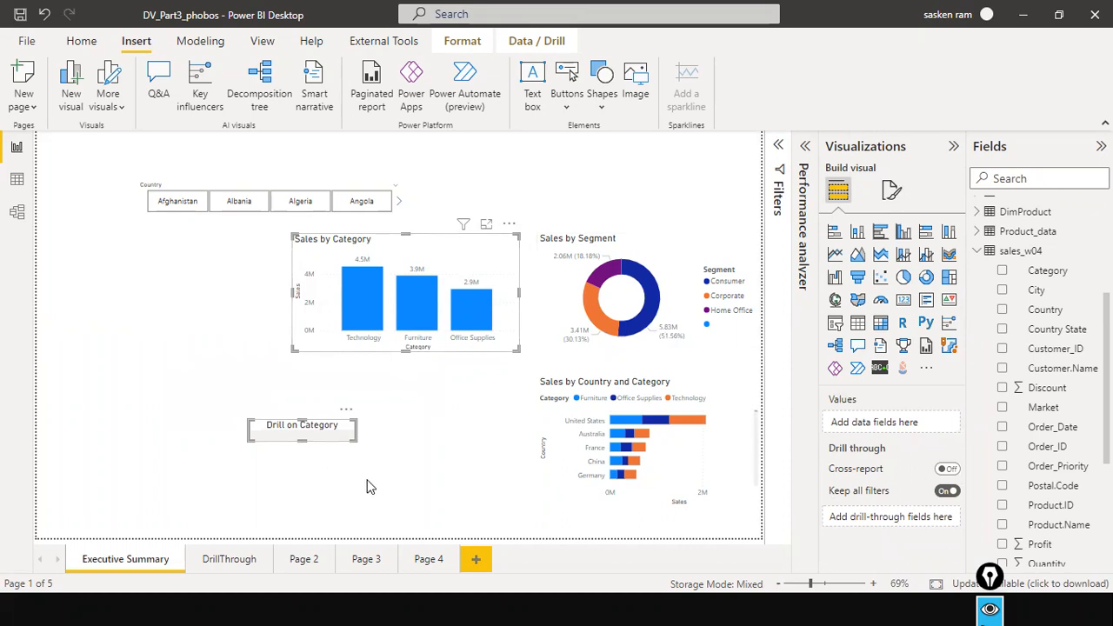
Compare the DrillThrough page with Executive Summary and reopen DrillThrough to examine its Category drill-through field.
left_click(220, 561)
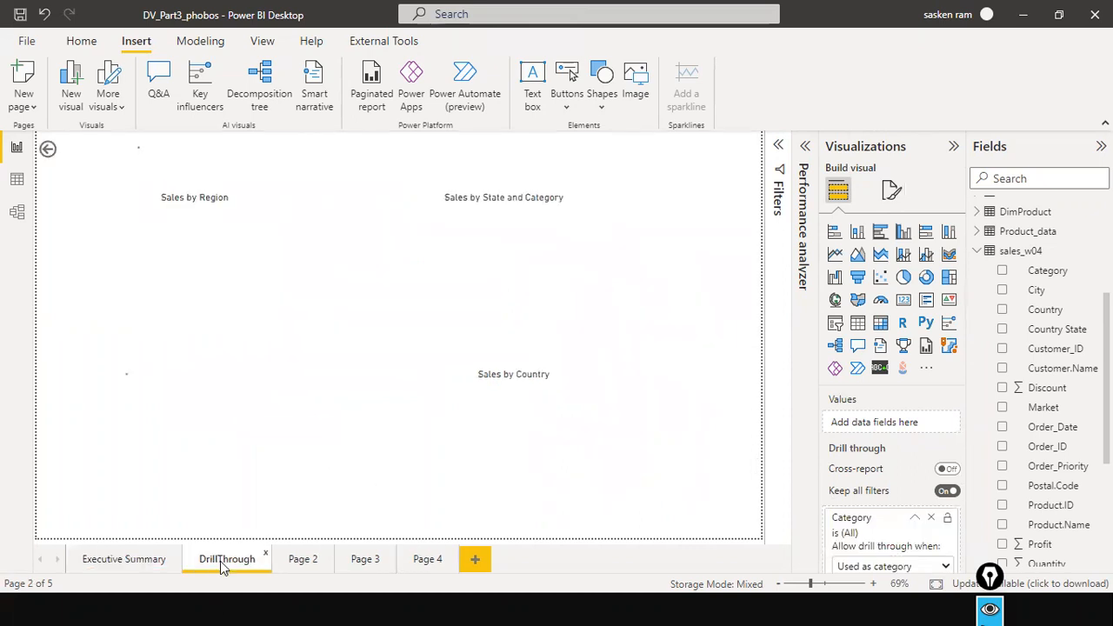
left_click(93, 561)
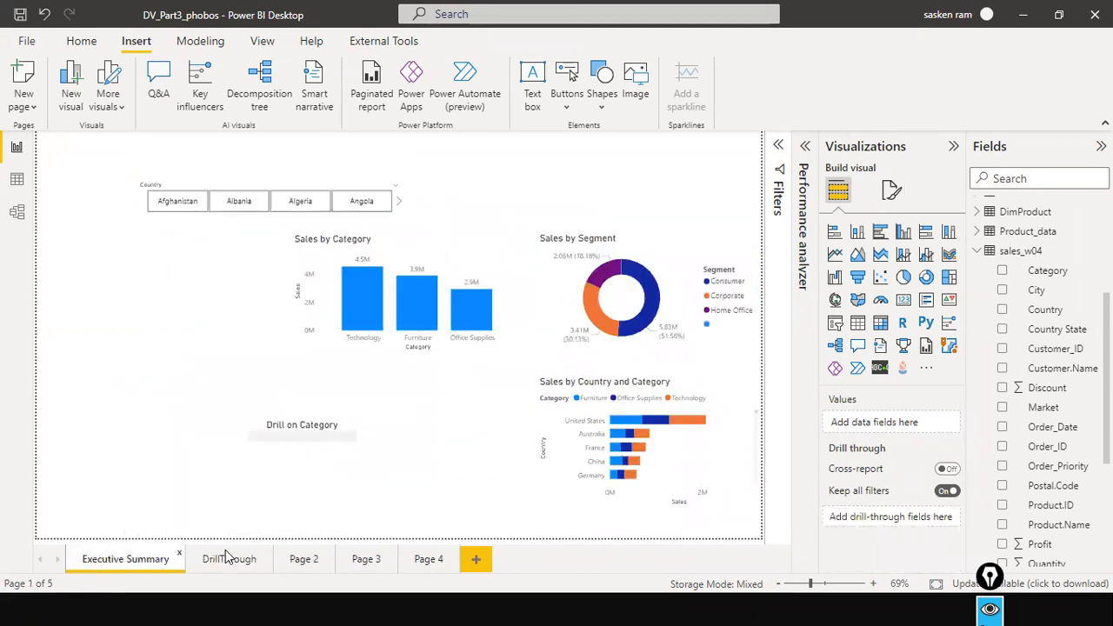
left_click(250, 557)
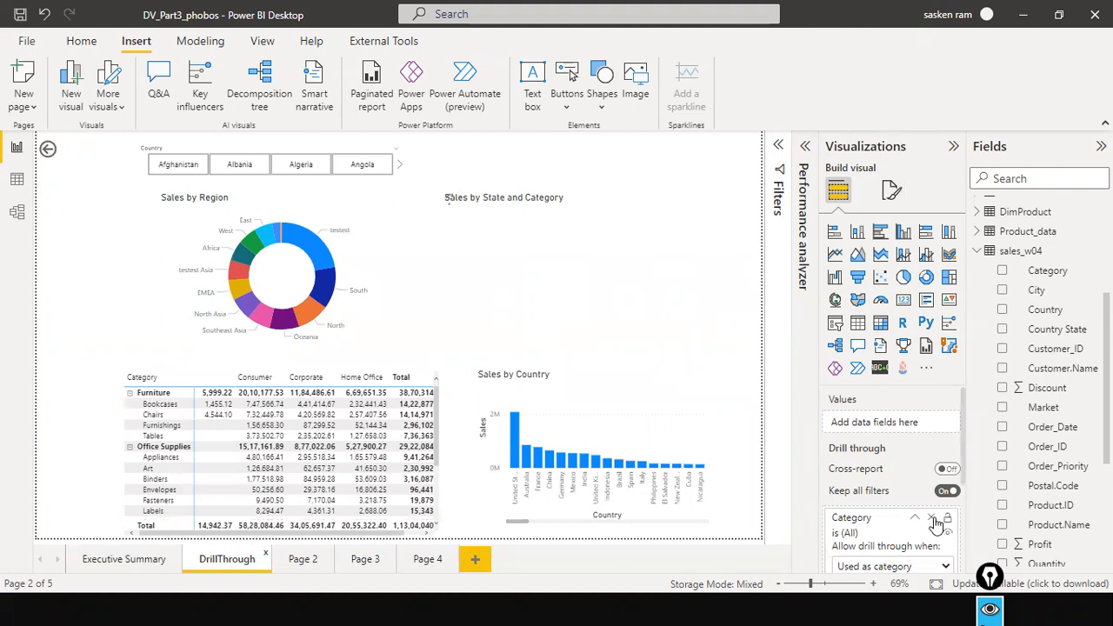
Remove Category from the DrillThrough page's drill-through fields and check the options offered for the Sales by Category bars on Executive Summary.
left_click(932, 520)
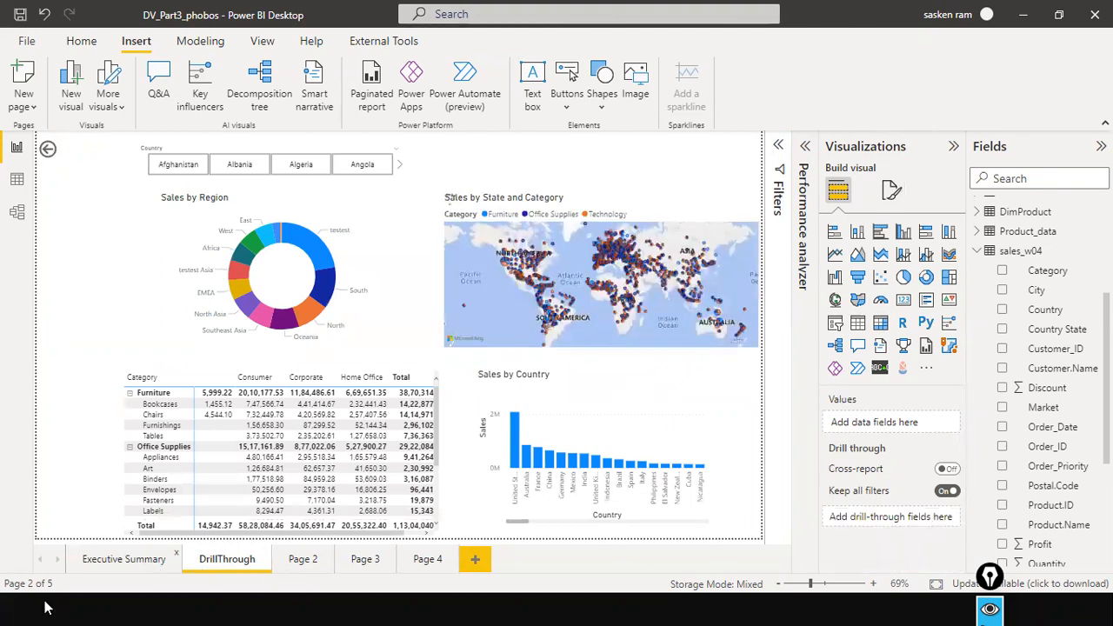
left_click(114, 560)
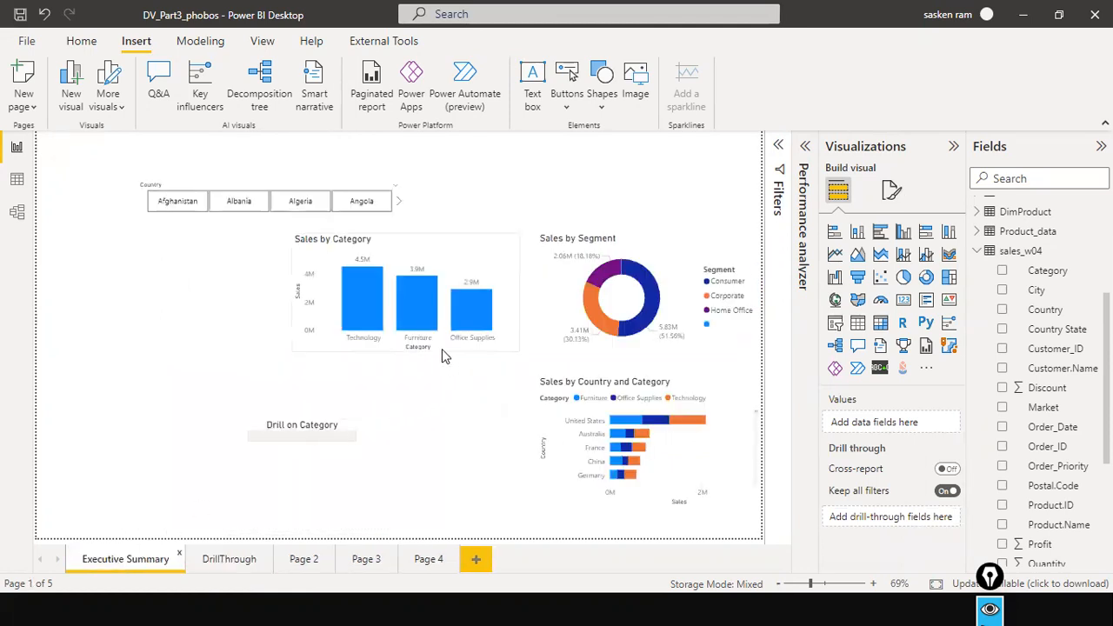
right_click(409, 330)
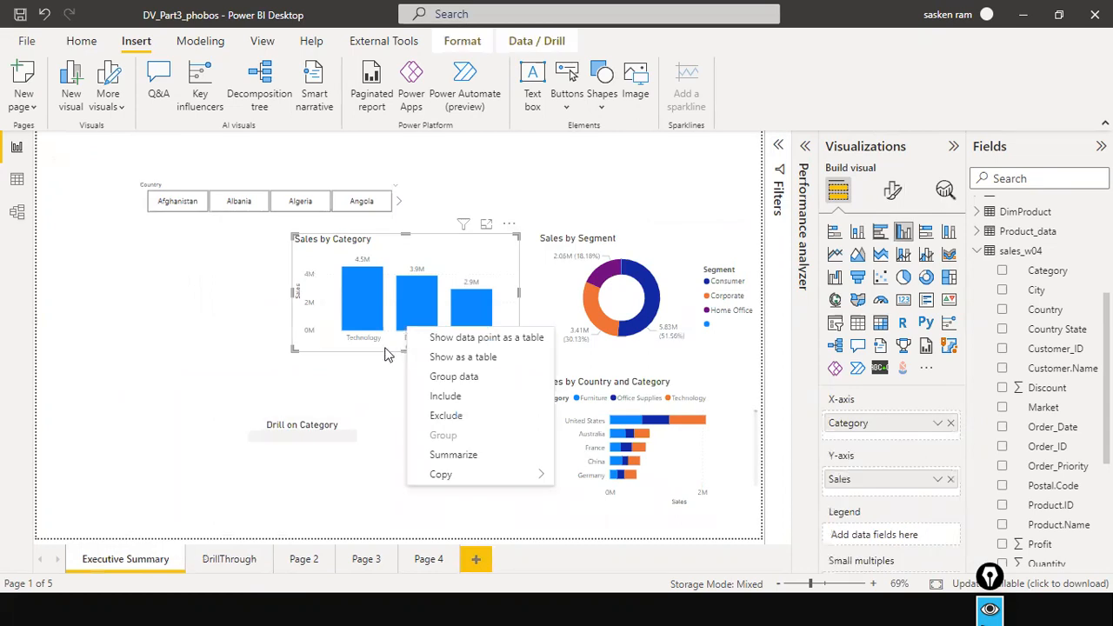
left_click(339, 307)
right_click(343, 284)
left_click(358, 280)
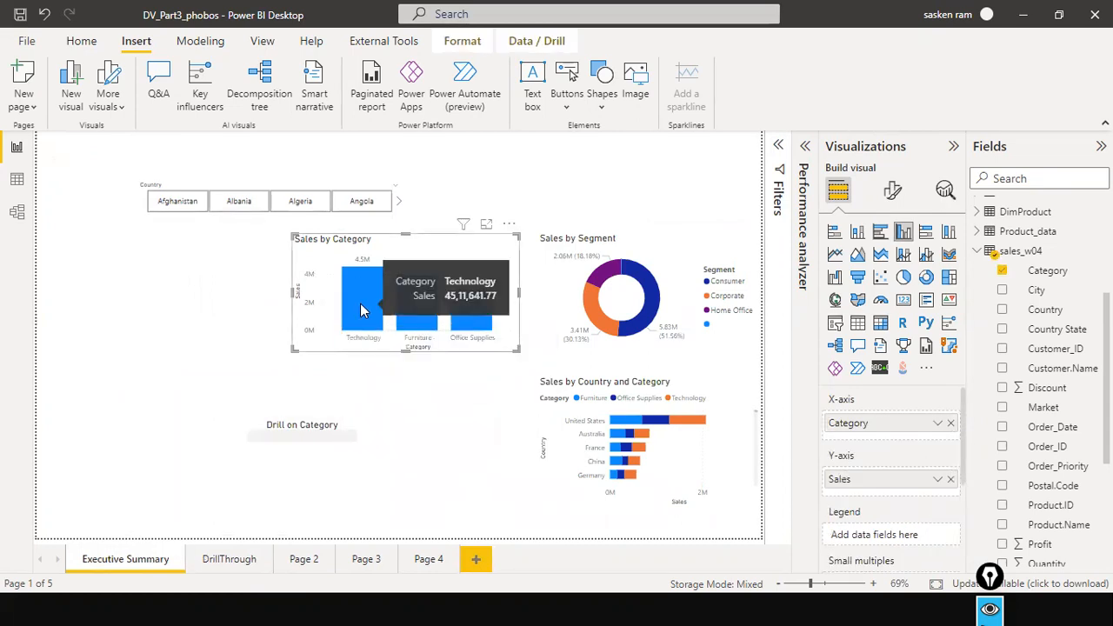
Add the Category field from sales_w04 back as the drill-through field on the DrillThrough page.
left_click(337, 428)
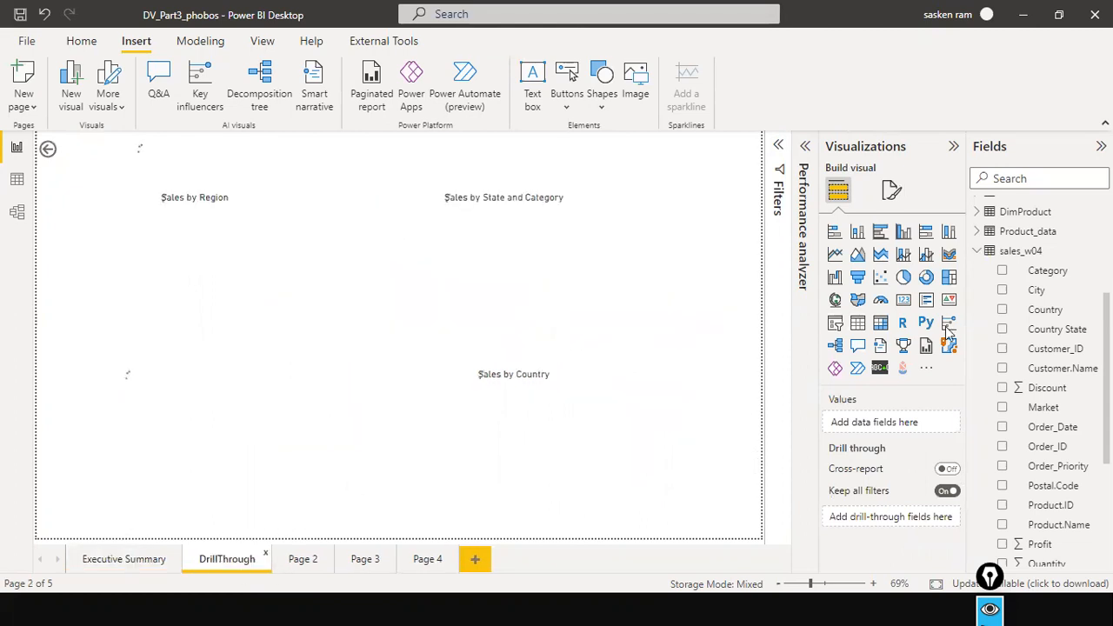
left_click_drag(1048, 271, 864, 526)
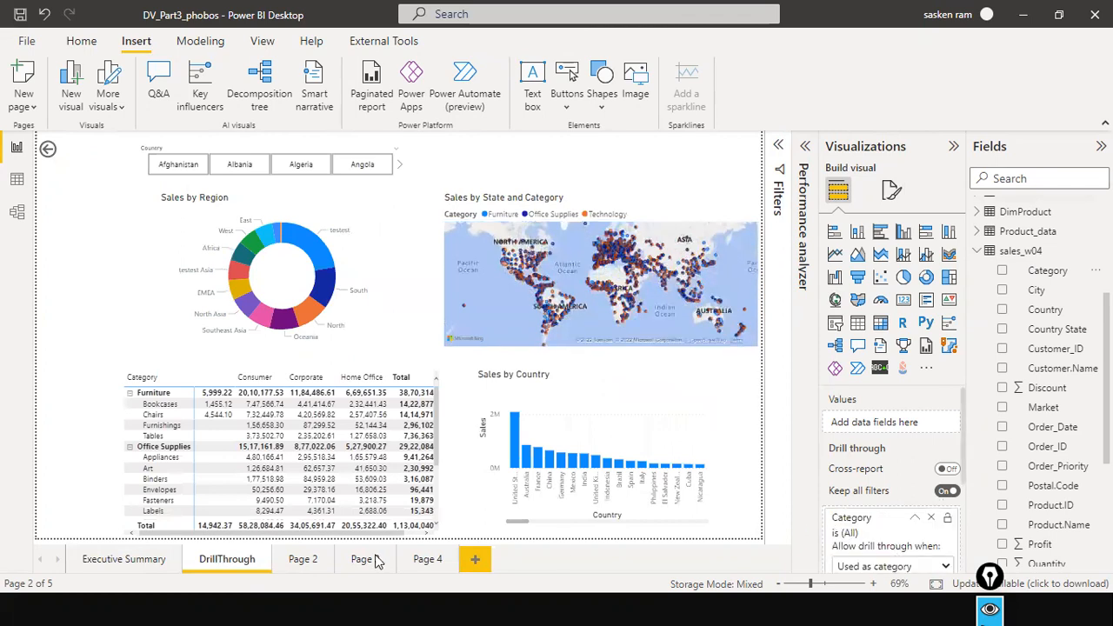
Return to Executive Summary and check the options of the Drill on Category button and the drill-through targets of the Technology bar.
left_click(114, 561)
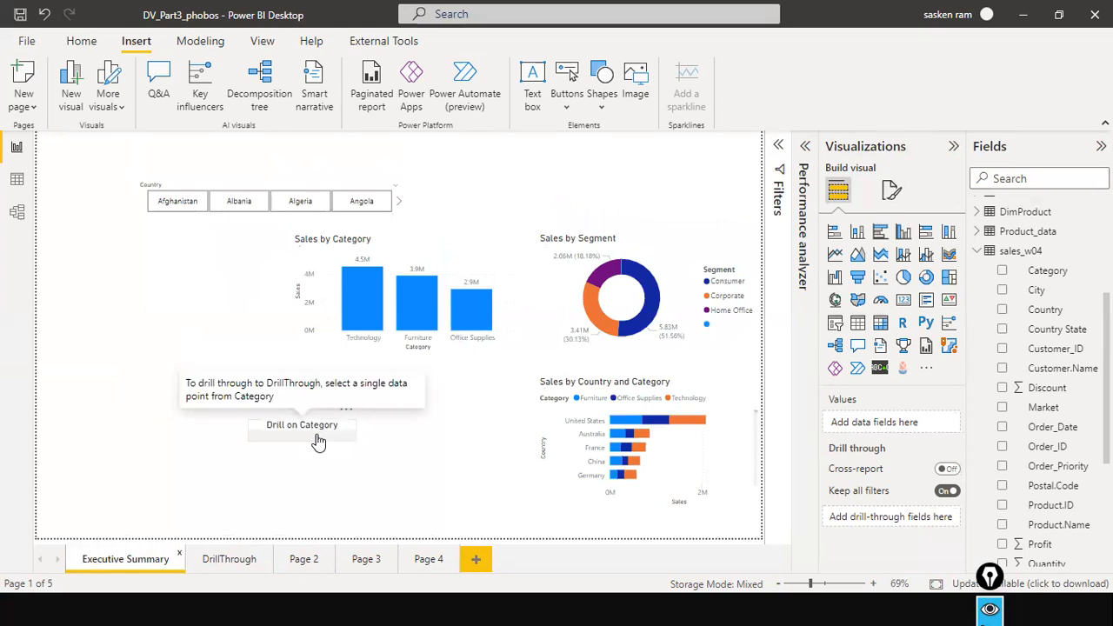
right_click(317, 439)
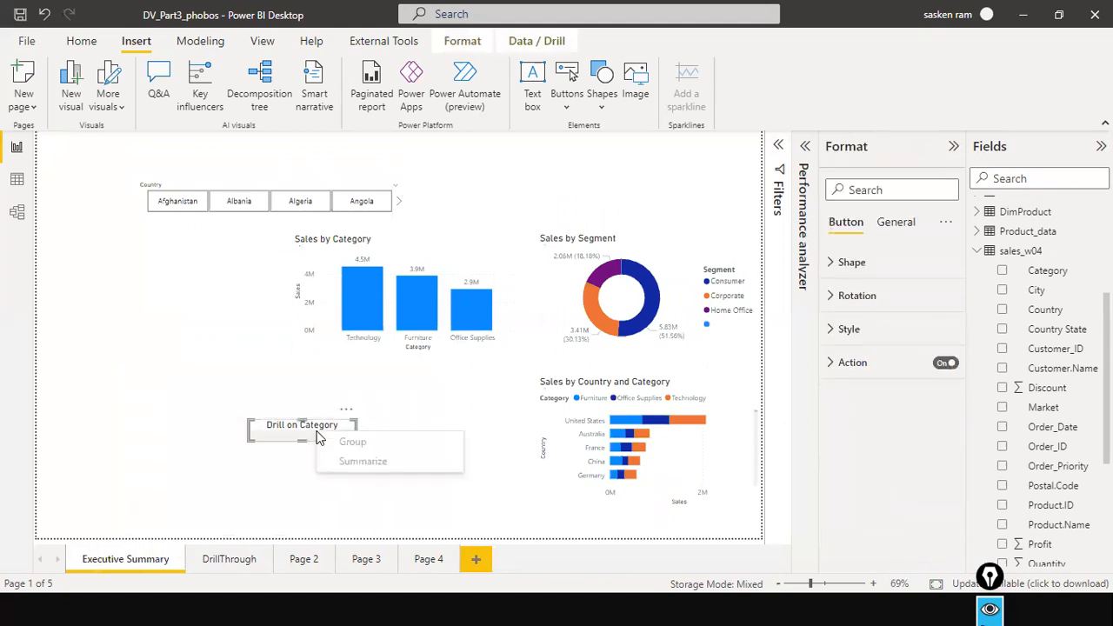
left_click(298, 383)
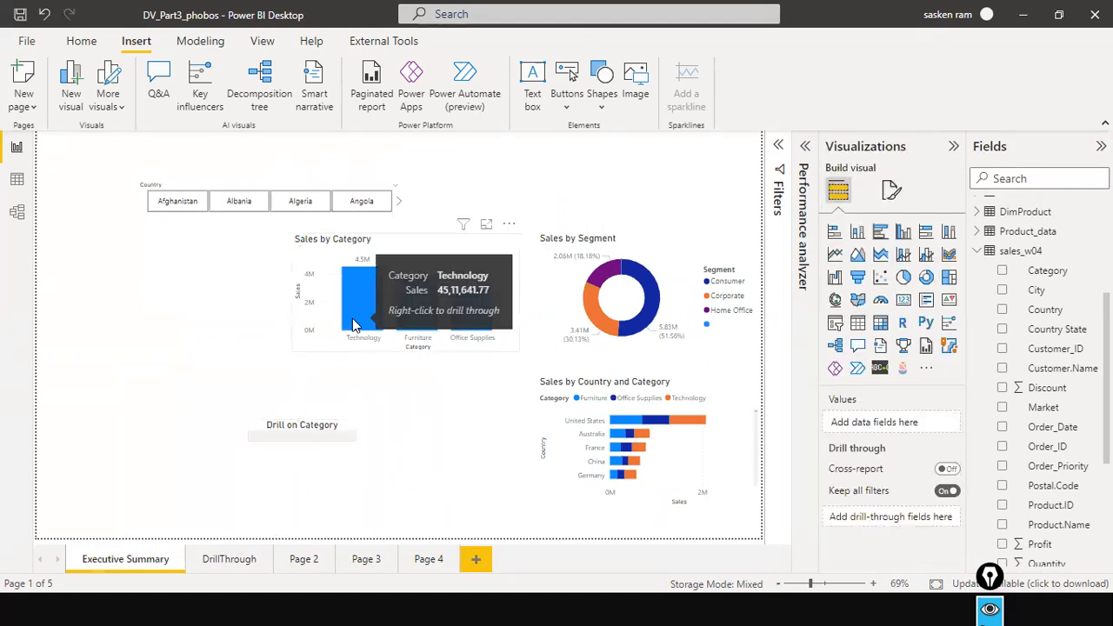
right_click(352, 319)
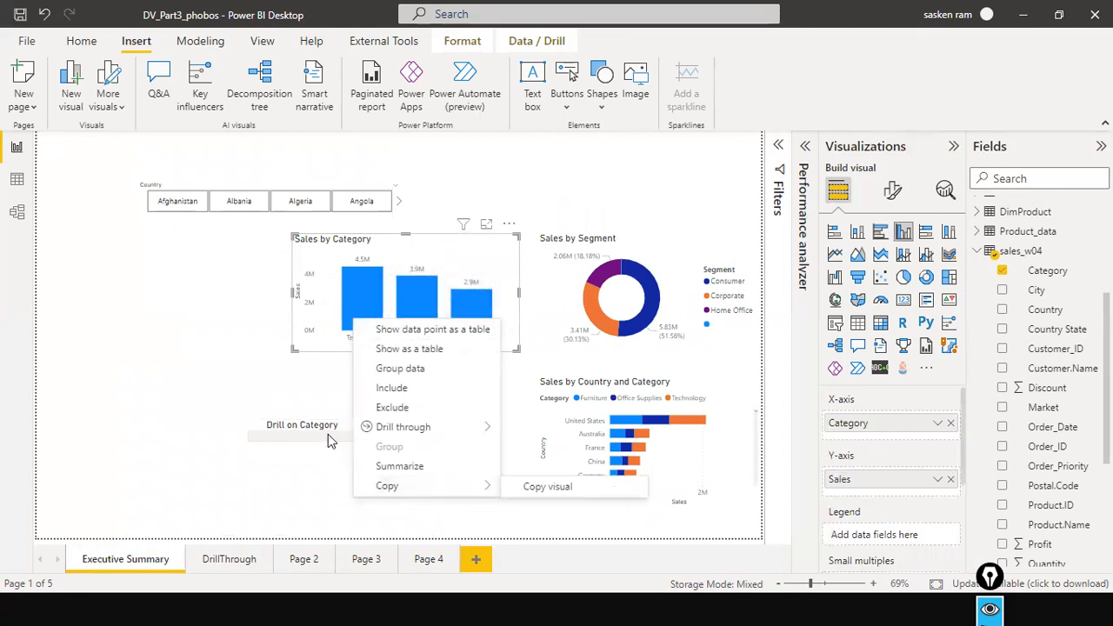
mouse_move(383, 425)
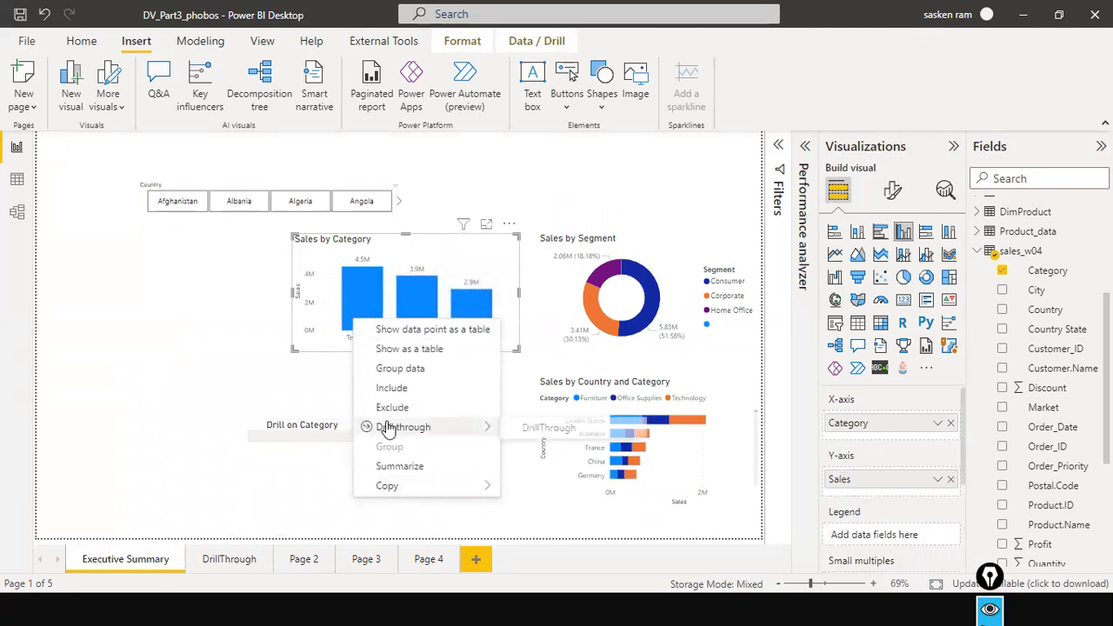
Examine the Drill on Category button's action, style and shape settings.
left_click(322, 435)
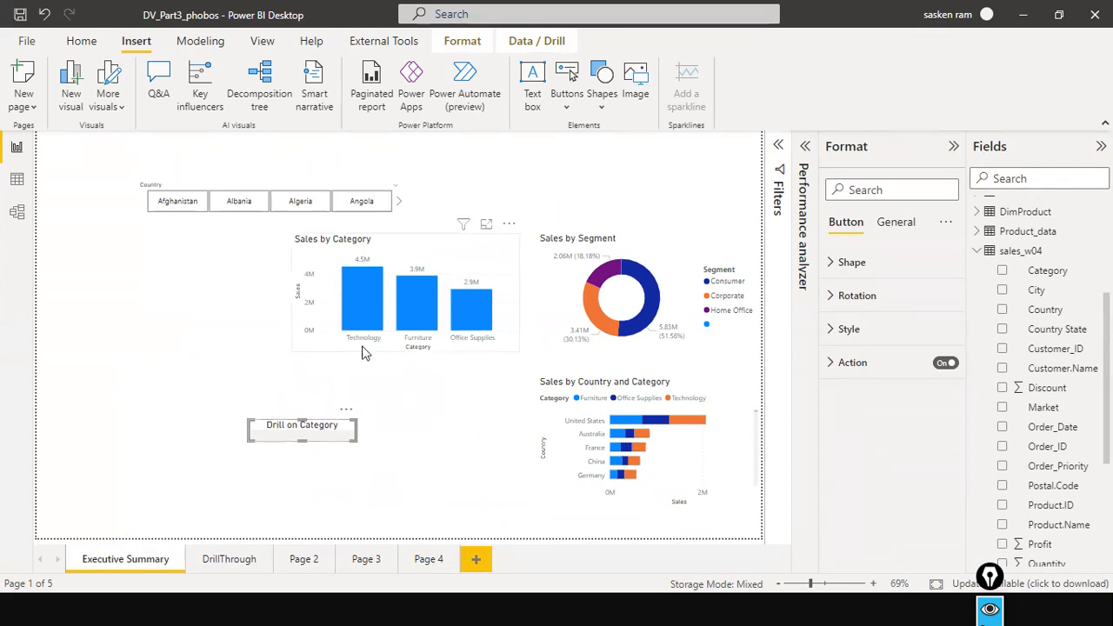
left_click(832, 362)
scroll(898, 471, "down", 2)
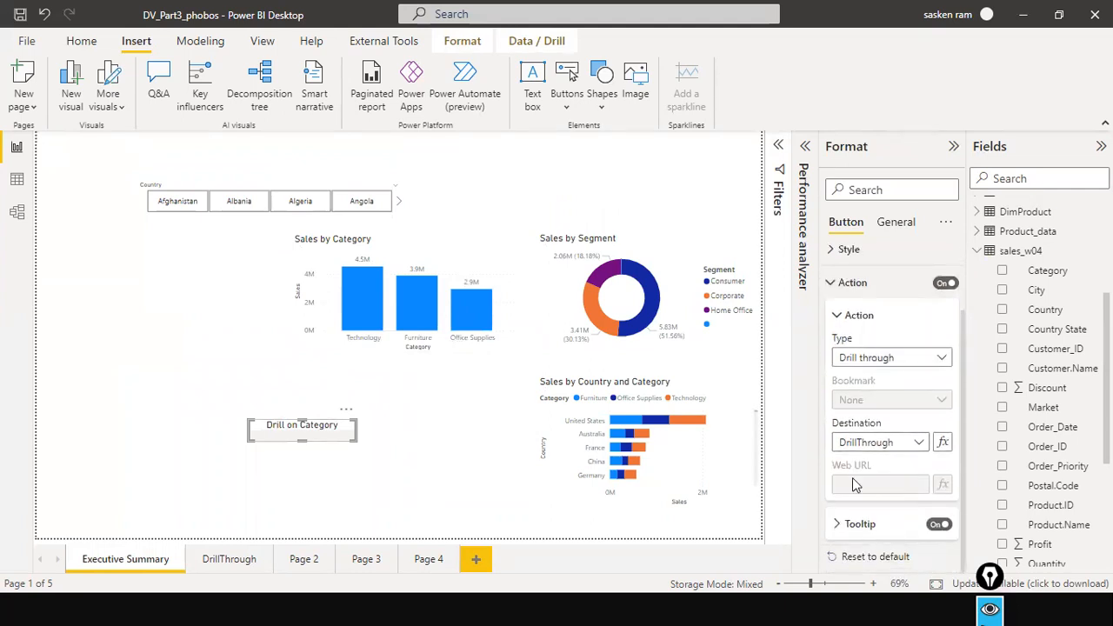
scroll(848, 461, "up", 2)
left_click(831, 326)
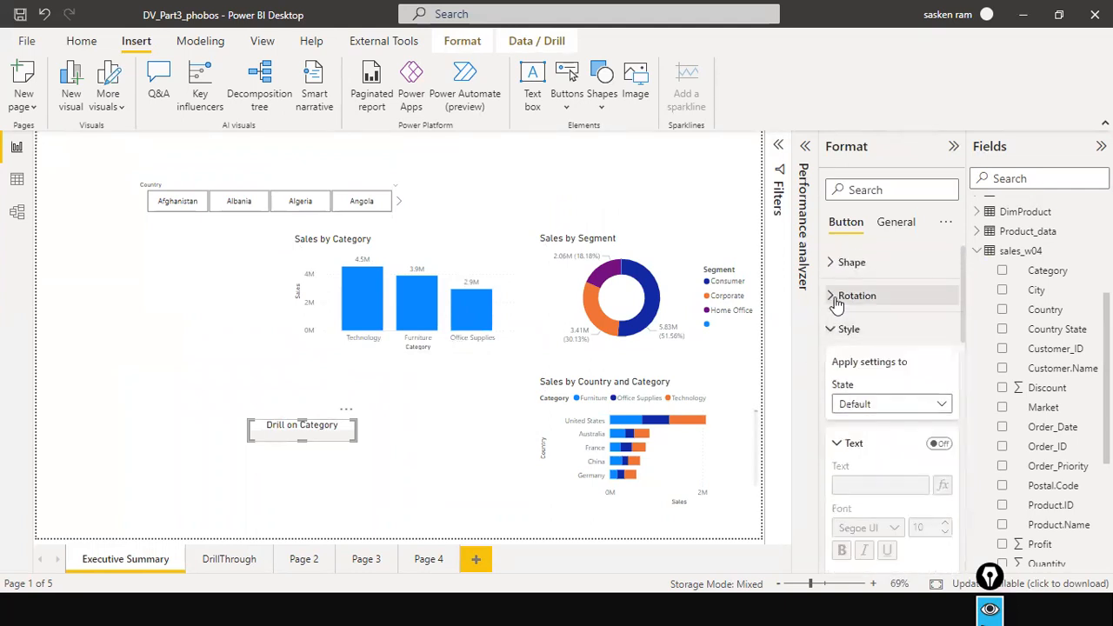
left_click(832, 263)
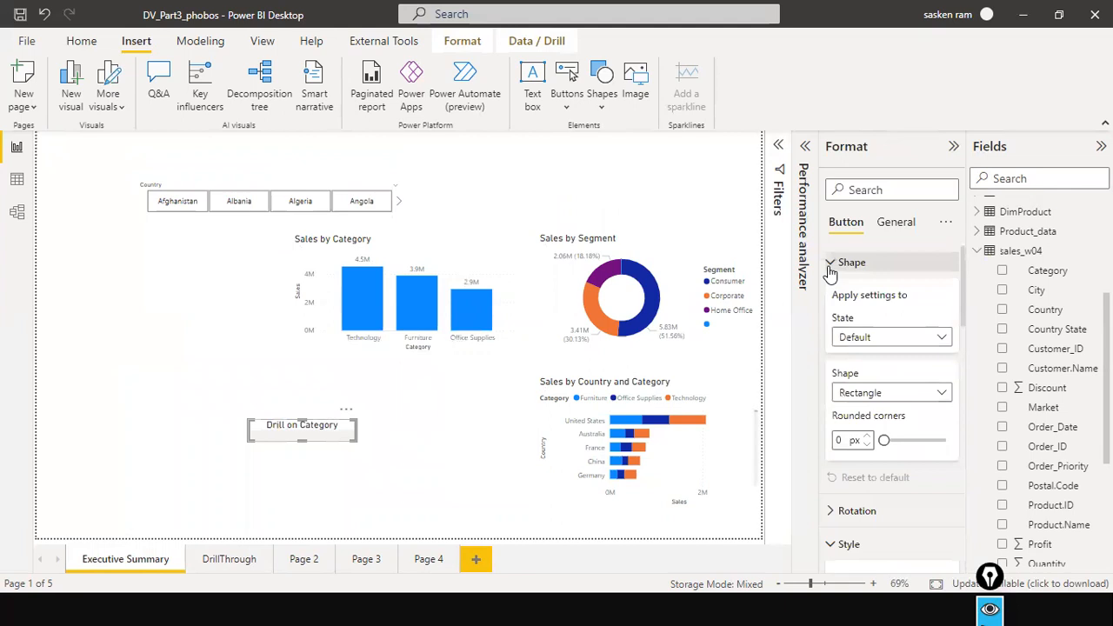
scroll(904, 348, "down", 3)
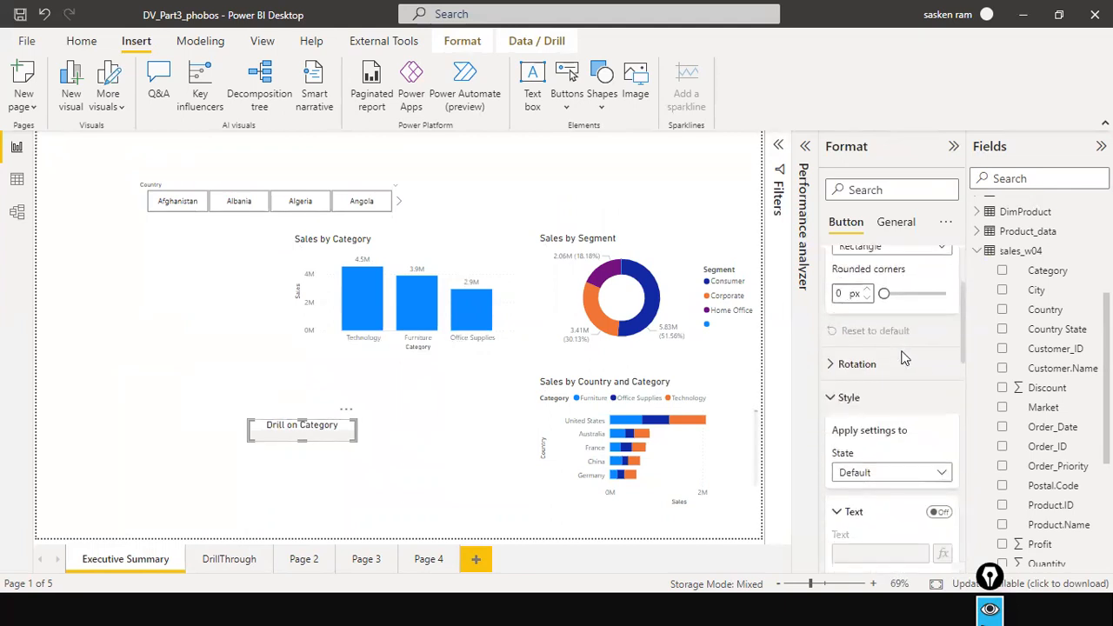
scroll(905, 358, "up", 3)
Review the general properties and alt text of the Drill on Category button, and deselect it.
left_click(910, 231)
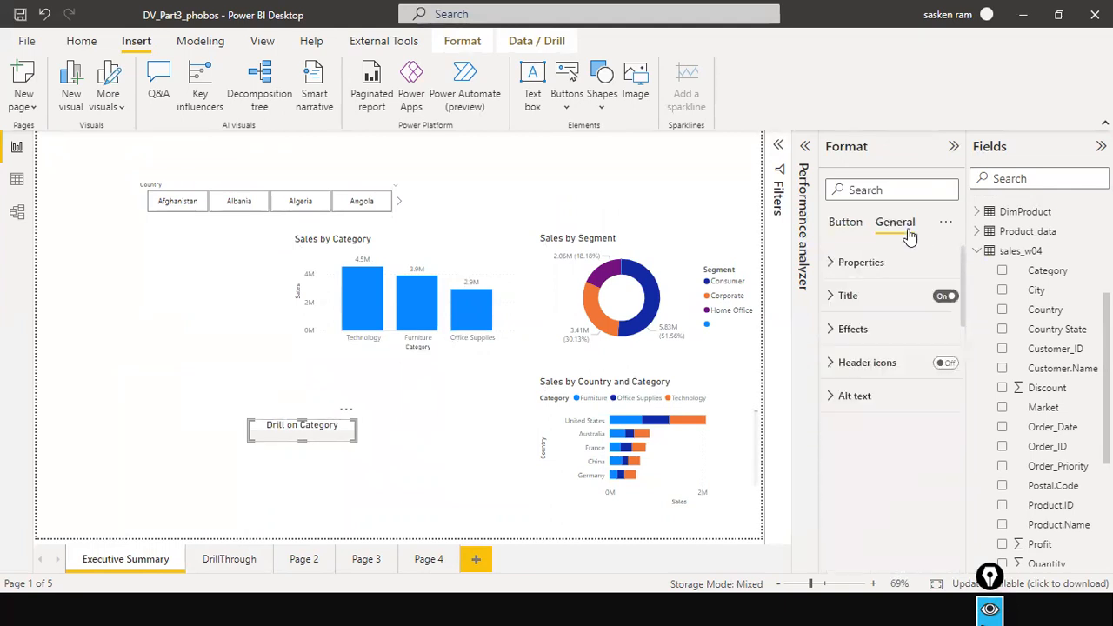
left_click(858, 266)
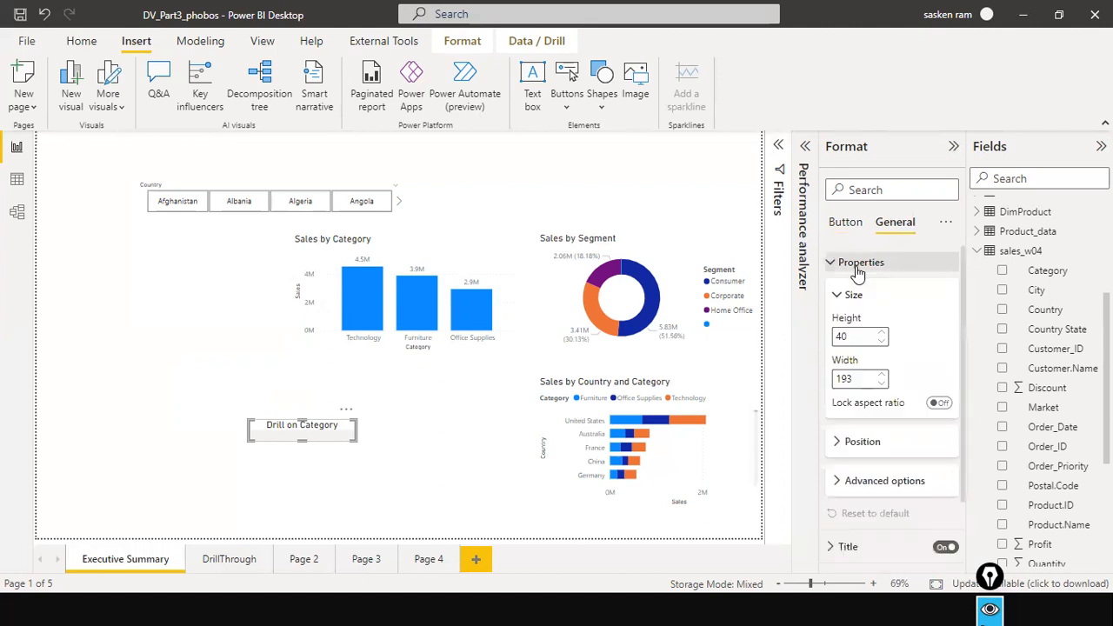
left_click(857, 266)
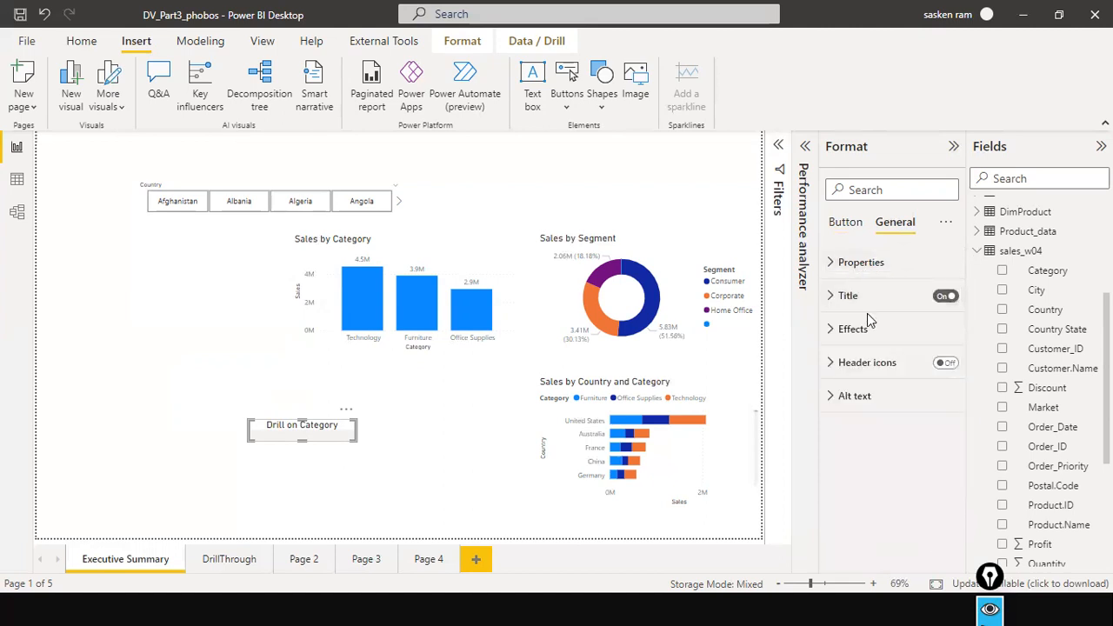
left_click(832, 400)
left_click(861, 478)
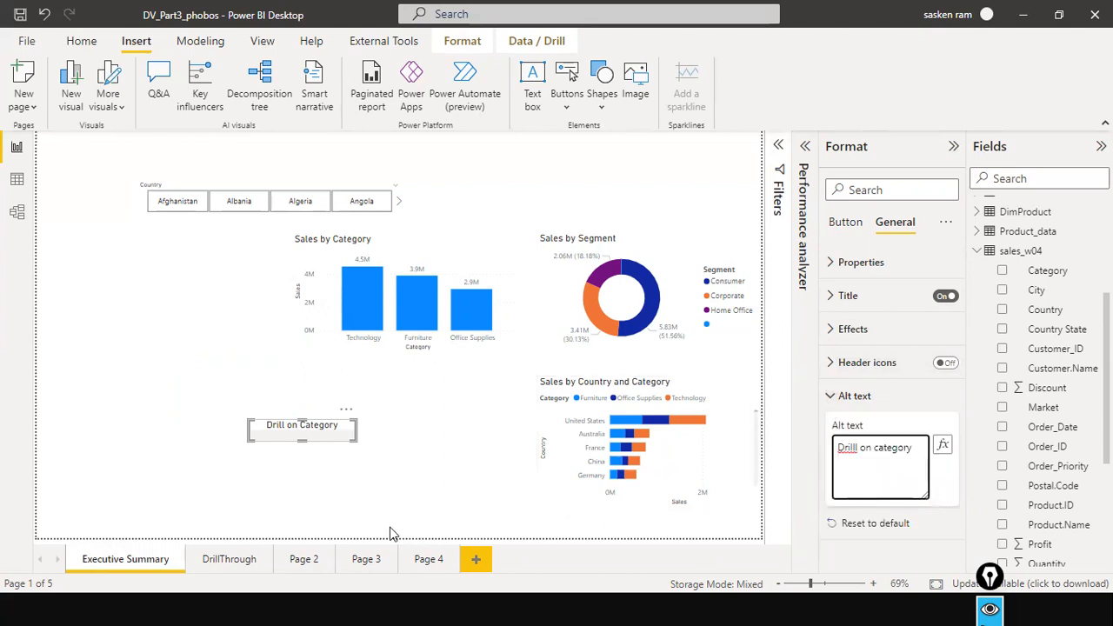
left_click(340, 501)
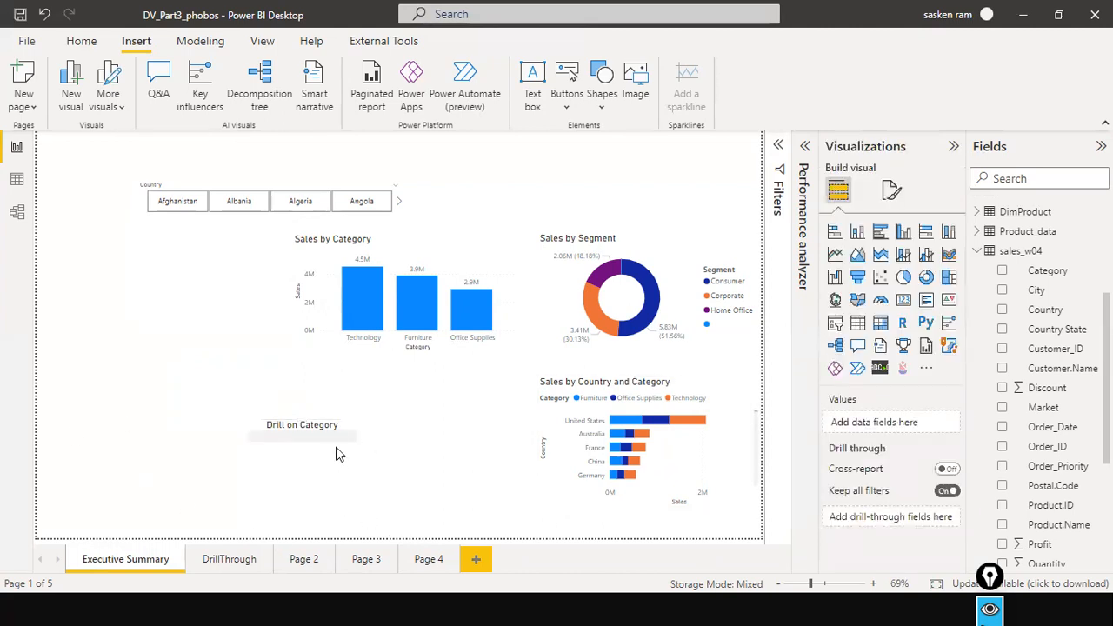
Drill through from the Technology bar in Sales by Category to the DrillThrough page and return using its back button.
left_click(335, 438)
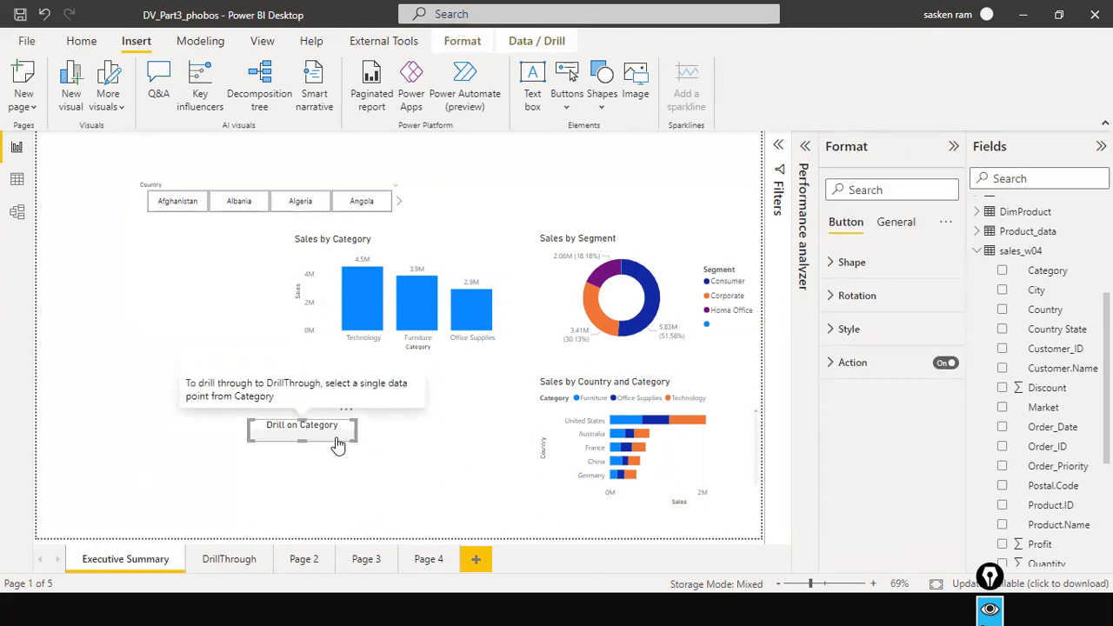
right_click(365, 326)
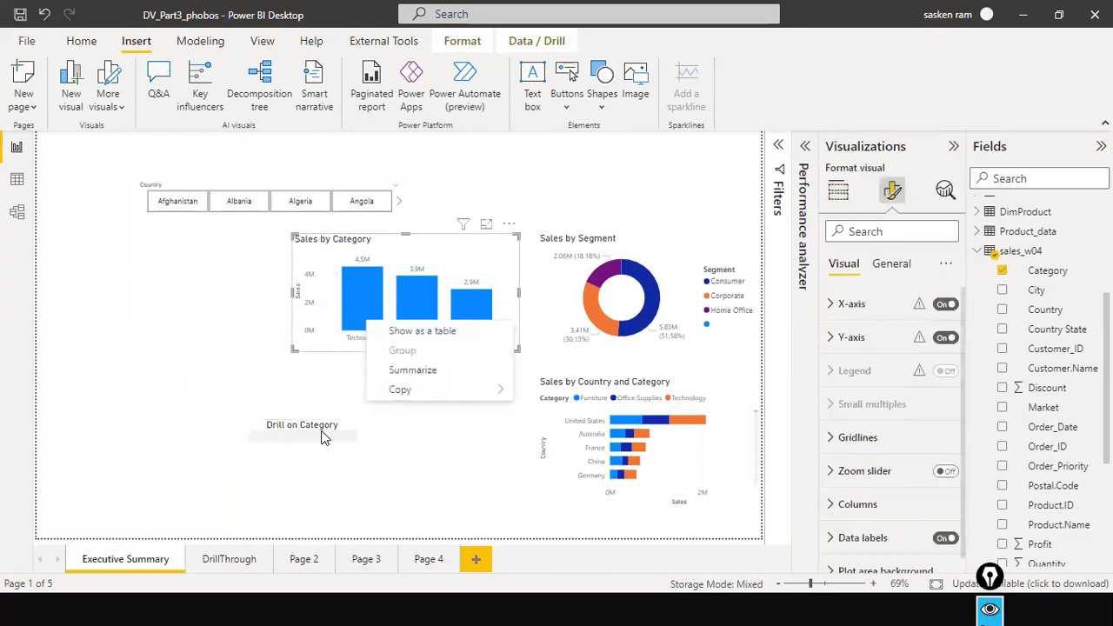
left_click(323, 438)
right_click(359, 304)
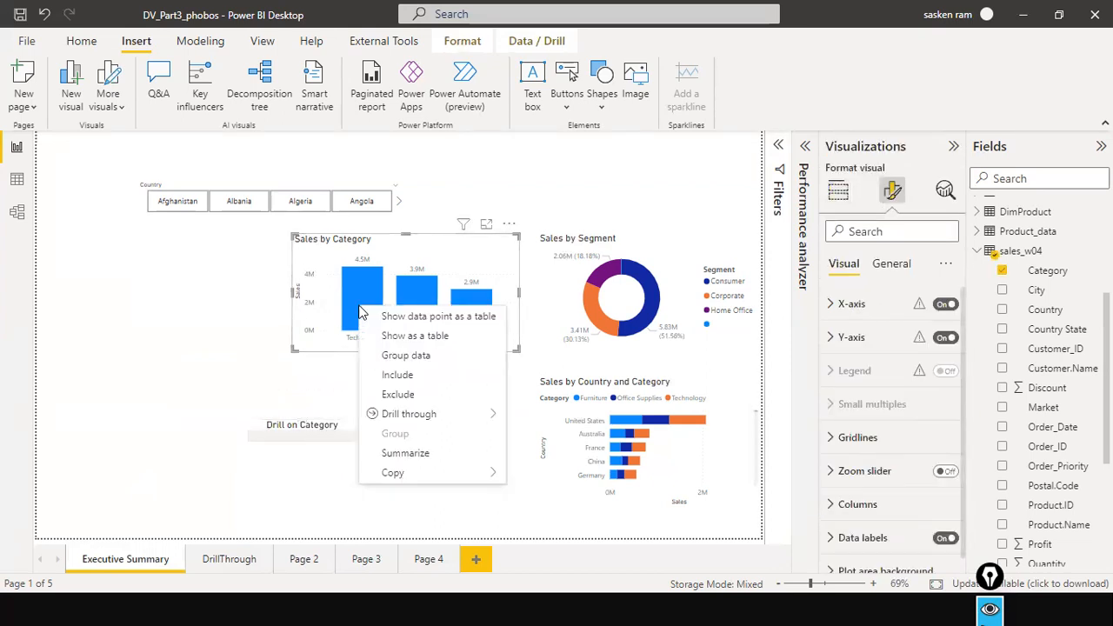
mouse_move(400, 414)
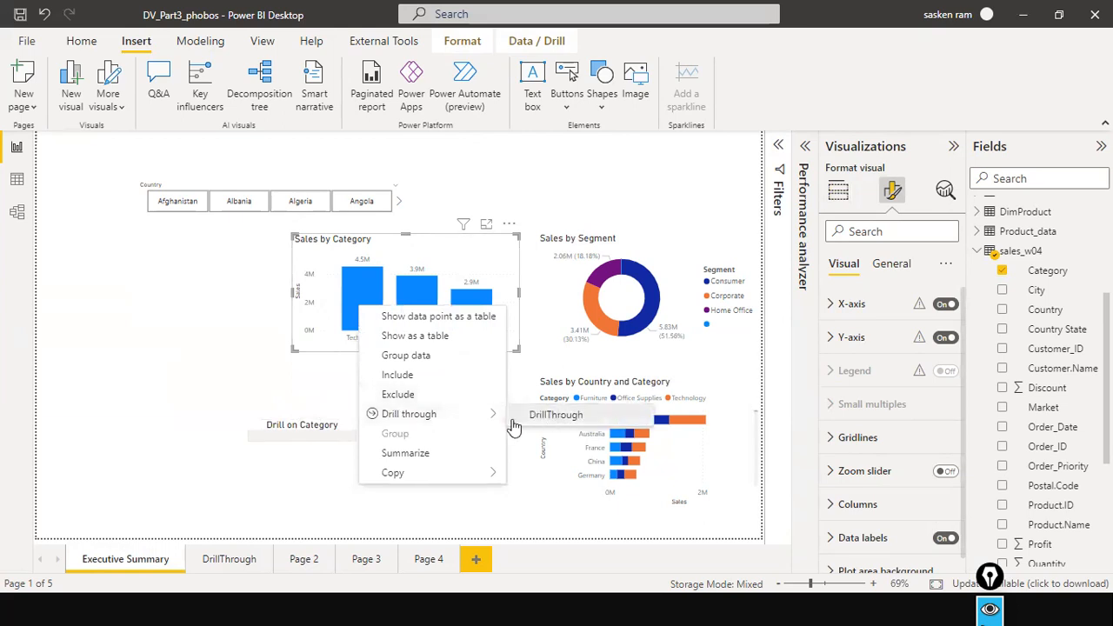
left_click(508, 424)
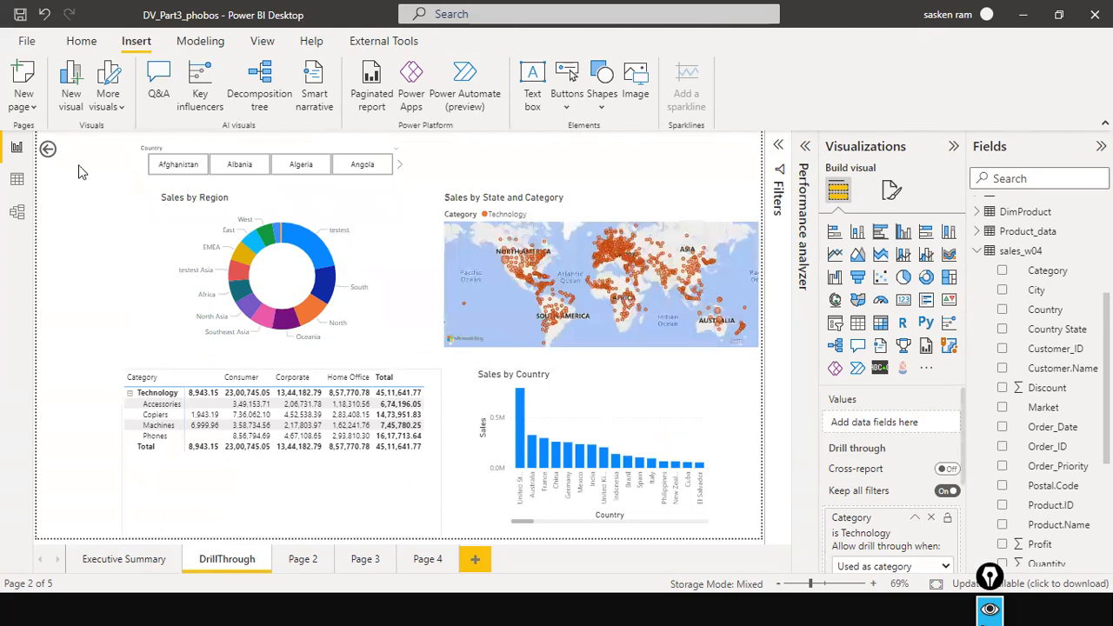
left_click(45, 156, "ctrl")
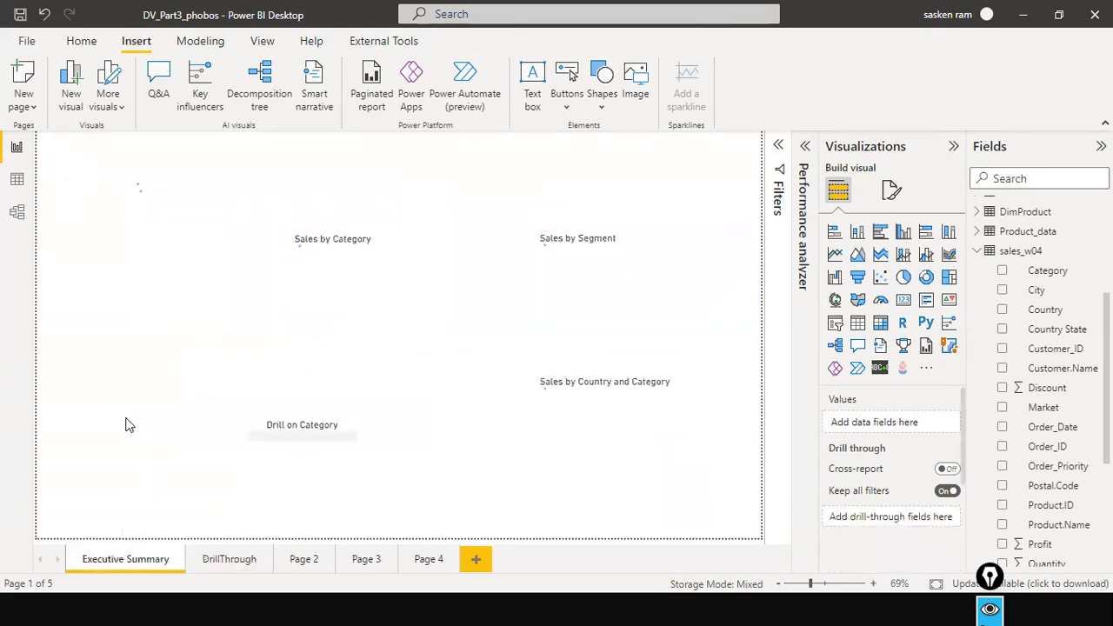
Hide the DrillThrough page.
right_click(217, 561)
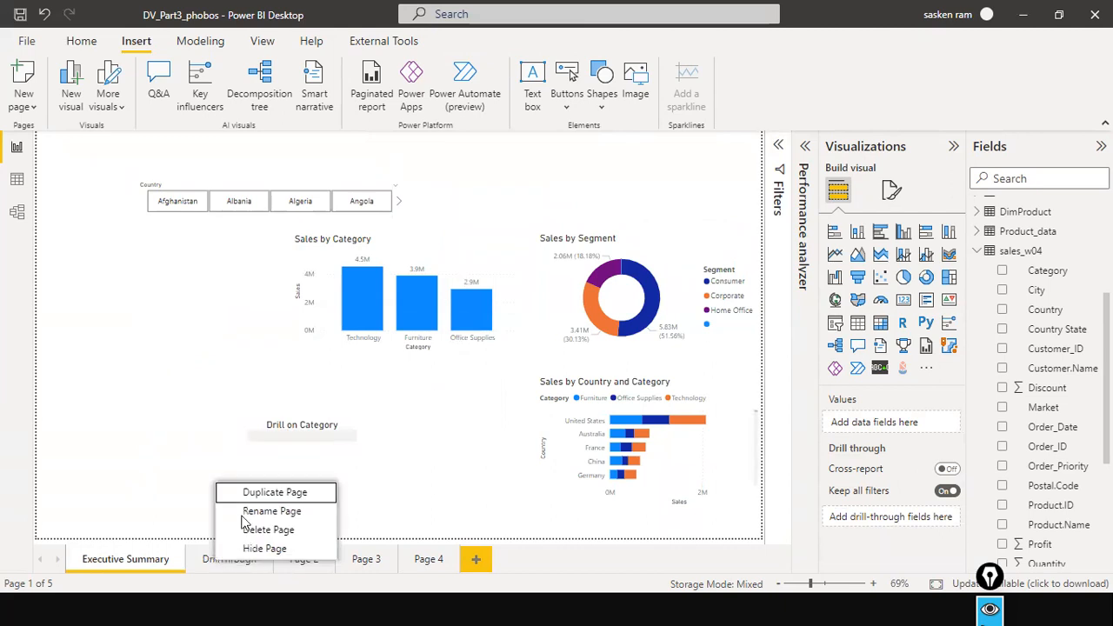
left_click(249, 547)
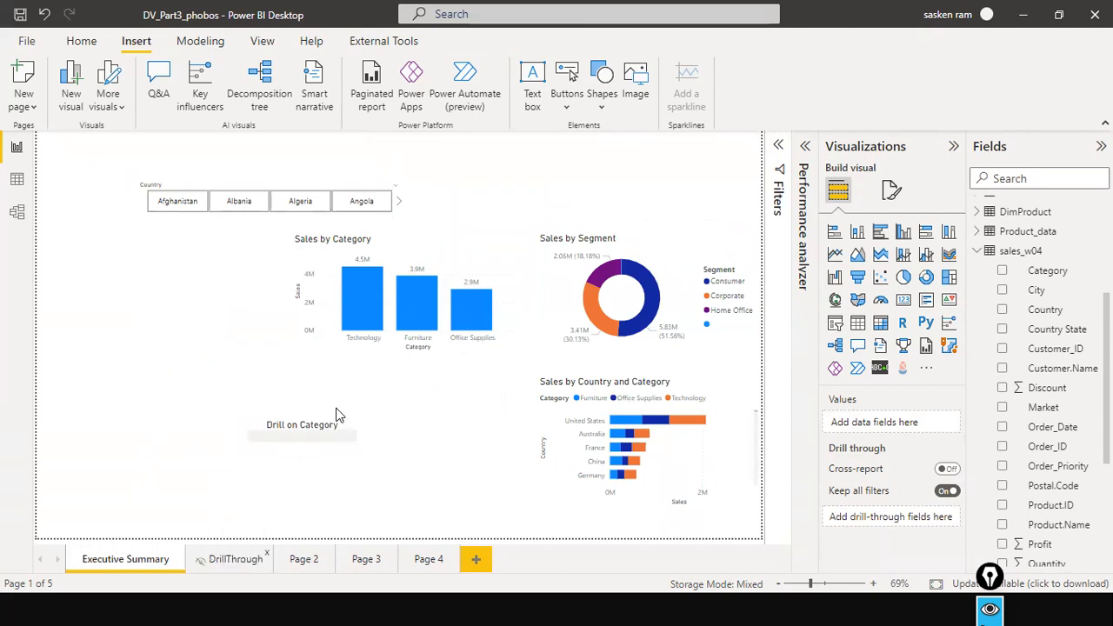
Check the Technology bar's drill-through option with and without highlighting the bar, and select the Drill on Category button.
right_click(355, 320)
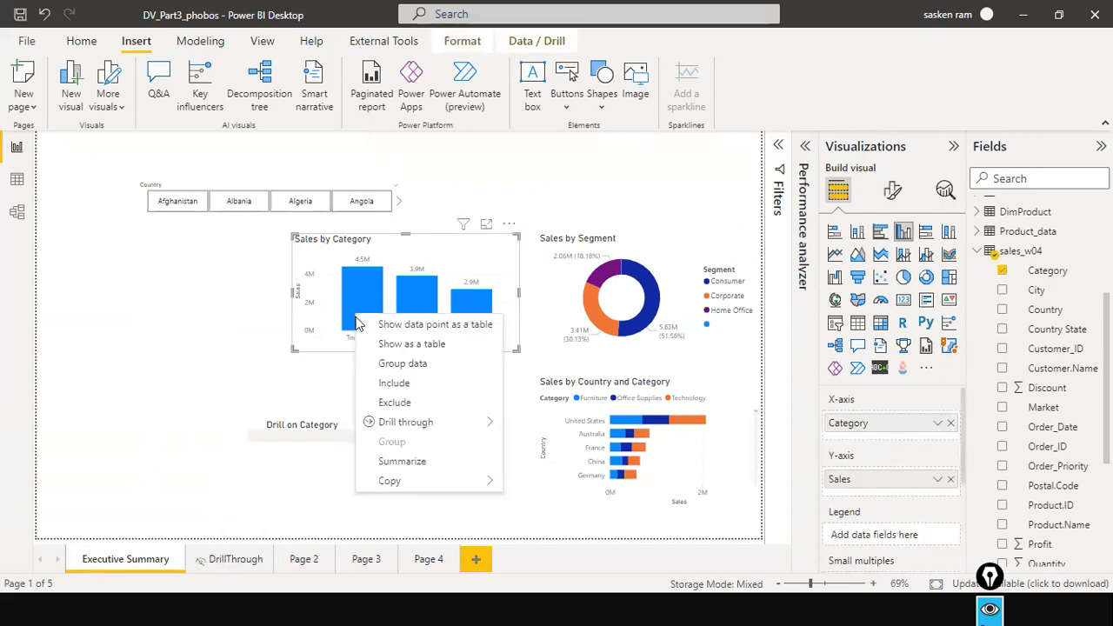
left_click(333, 435)
left_click(333, 434, "ctrl")
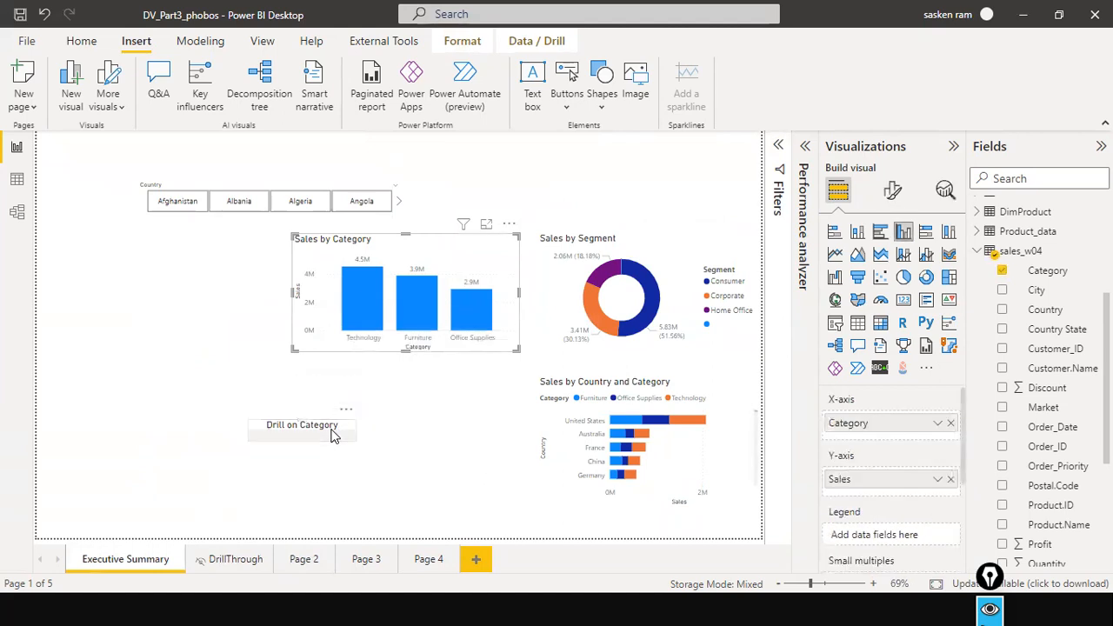
left_click(377, 300)
right_click(377, 300)
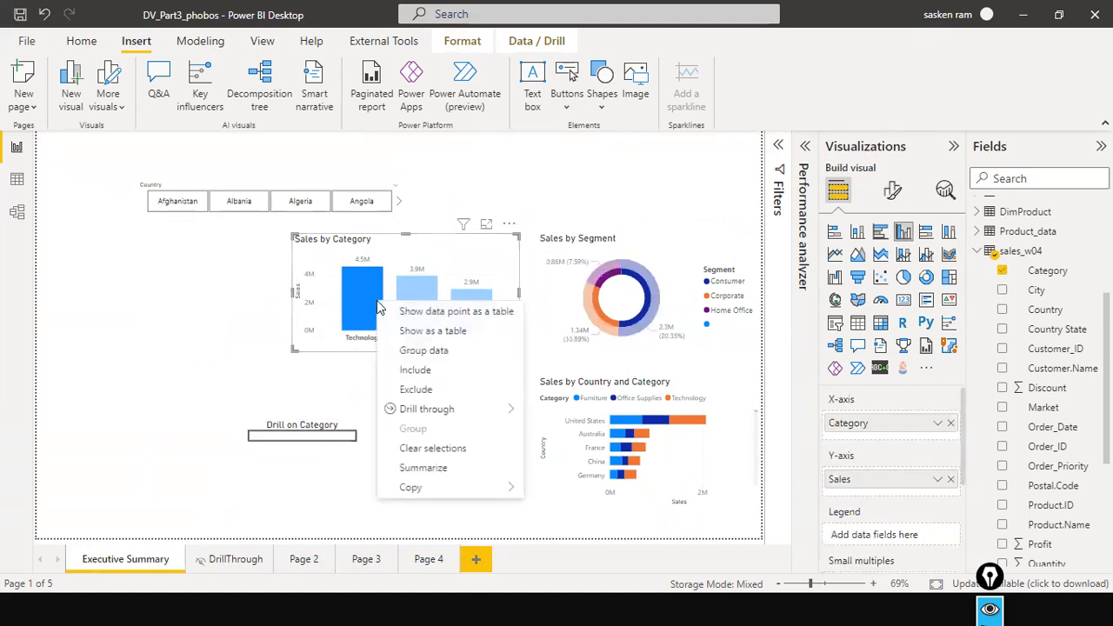
left_click(356, 368)
left_click(461, 270)
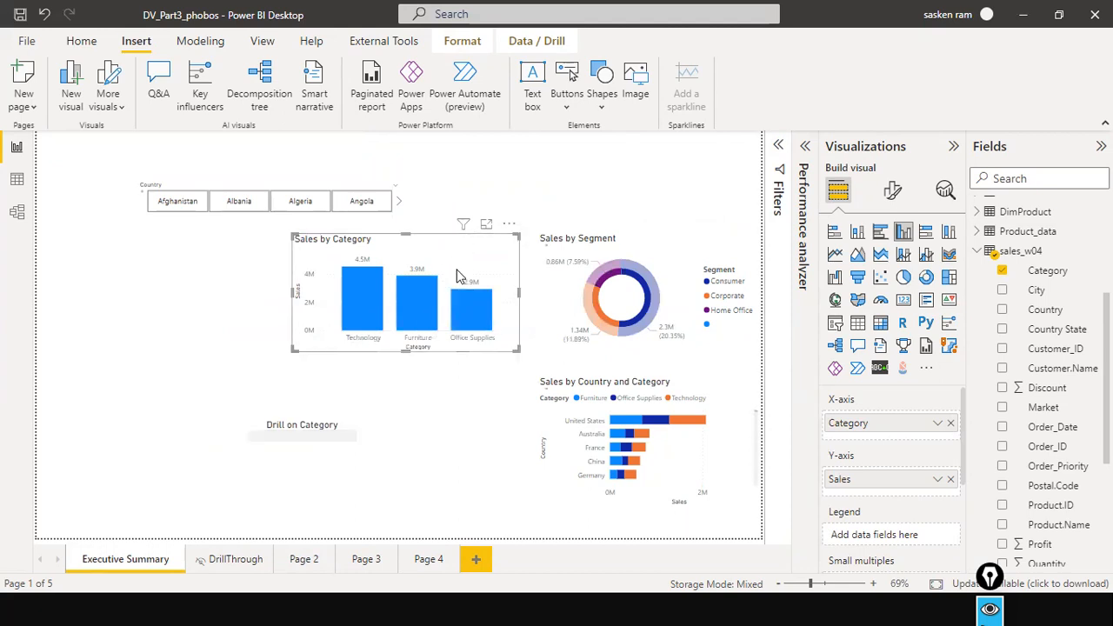
right_click(374, 323)
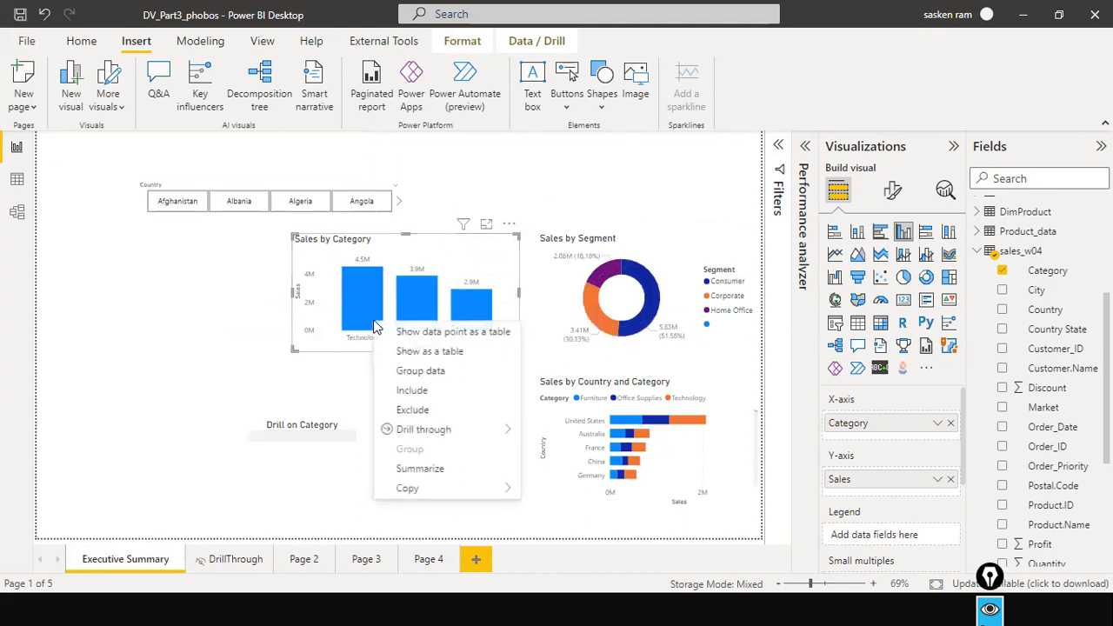
left_click(313, 432)
left_click(313, 431)
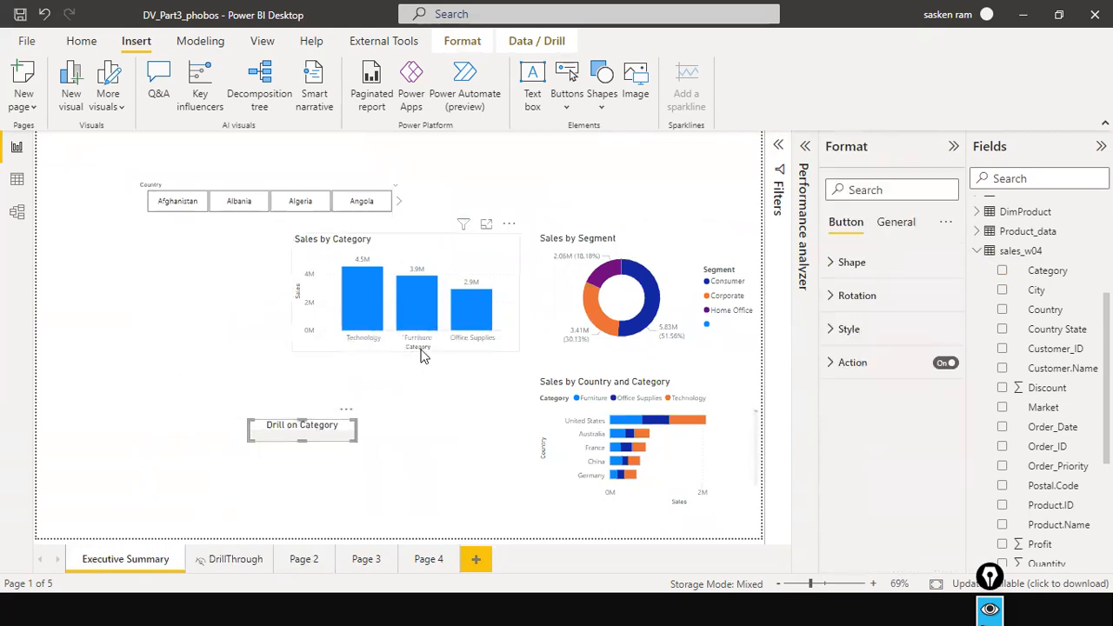
Move the Drill on Category button directly beneath the Sales by Category chart.
left_click(432, 376)
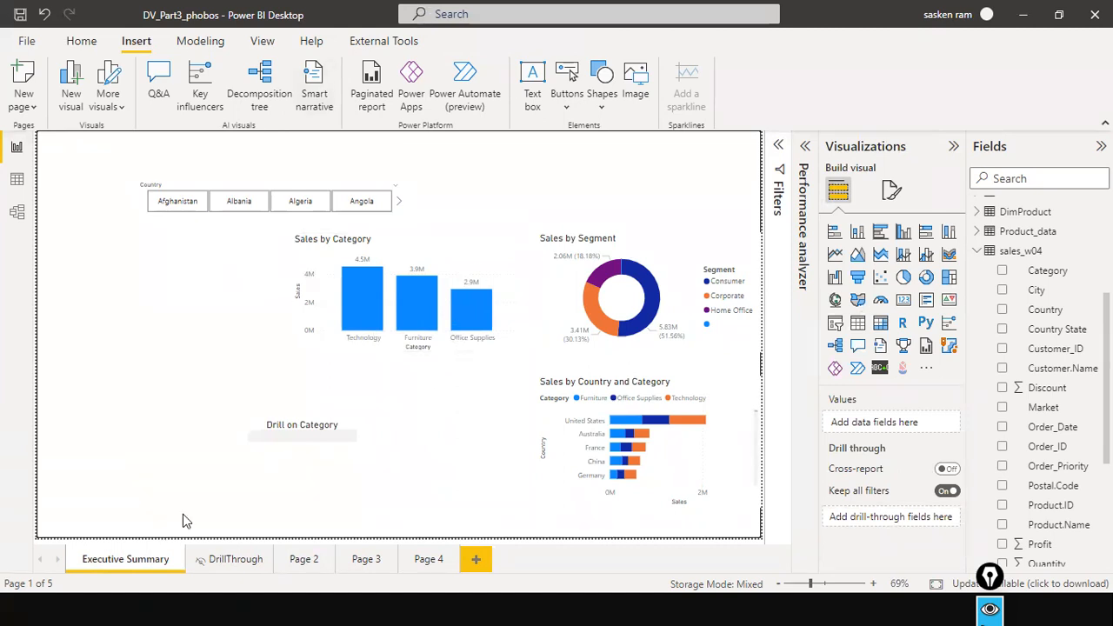
left_click_drag(383, 408, 380, 380)
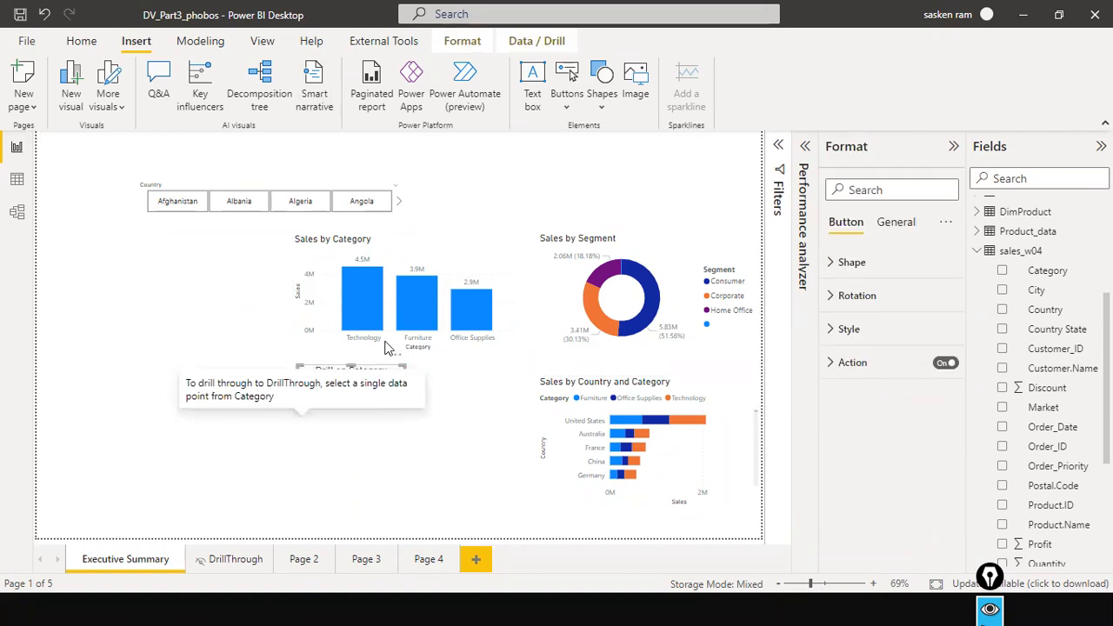
Check the Technology bar's drill-through option targeting the DrillThrough page, and select the Drill on Category button.
right_click(357, 306)
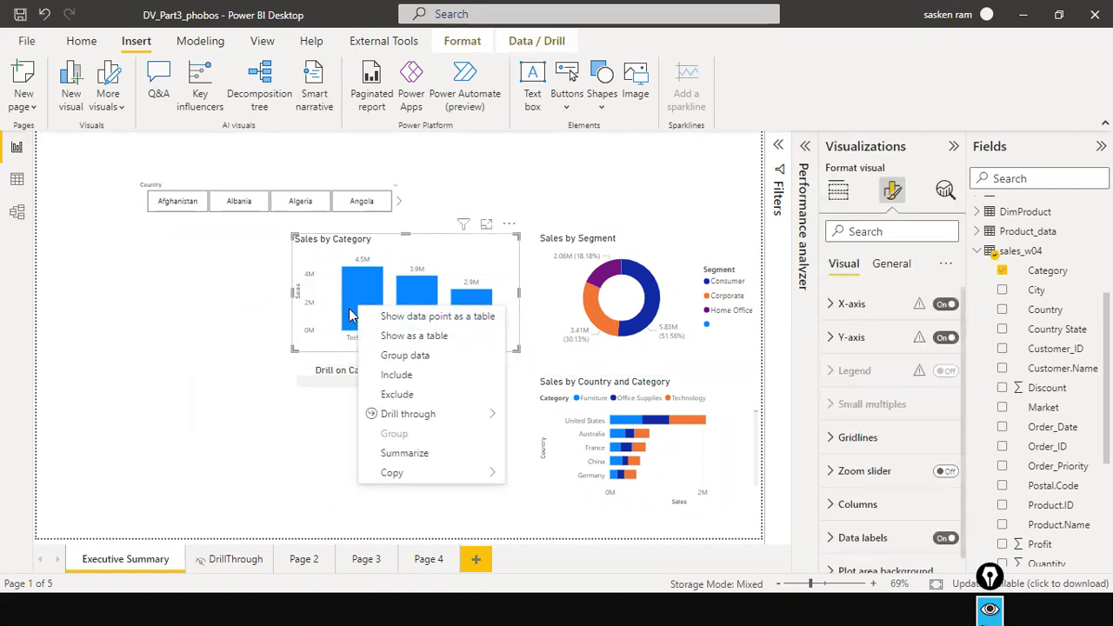
key("Escape")
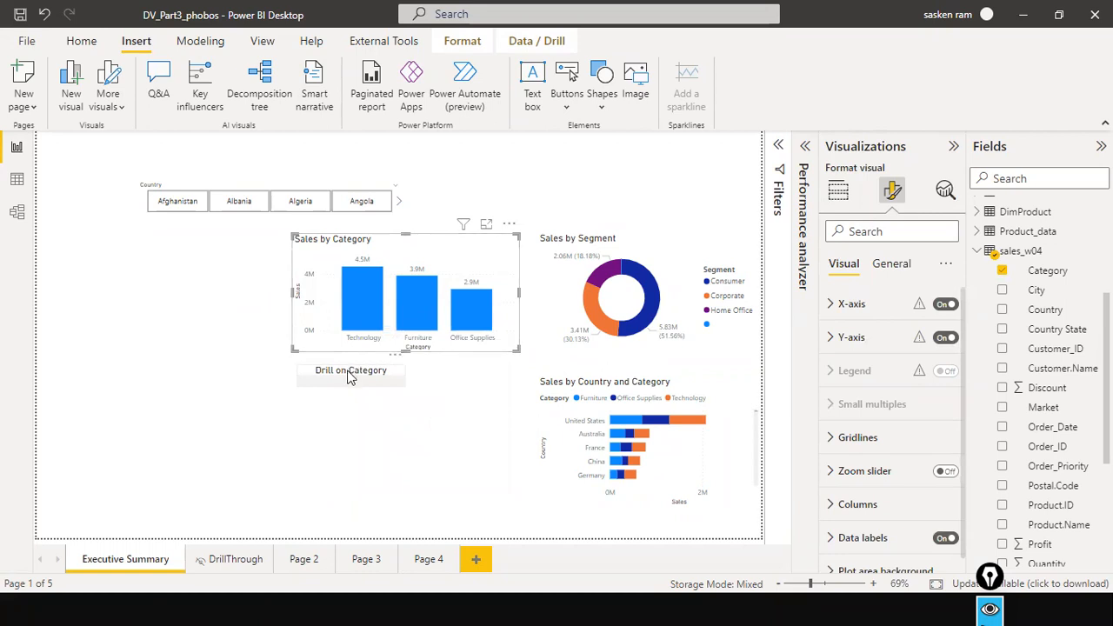
right_click(359, 311)
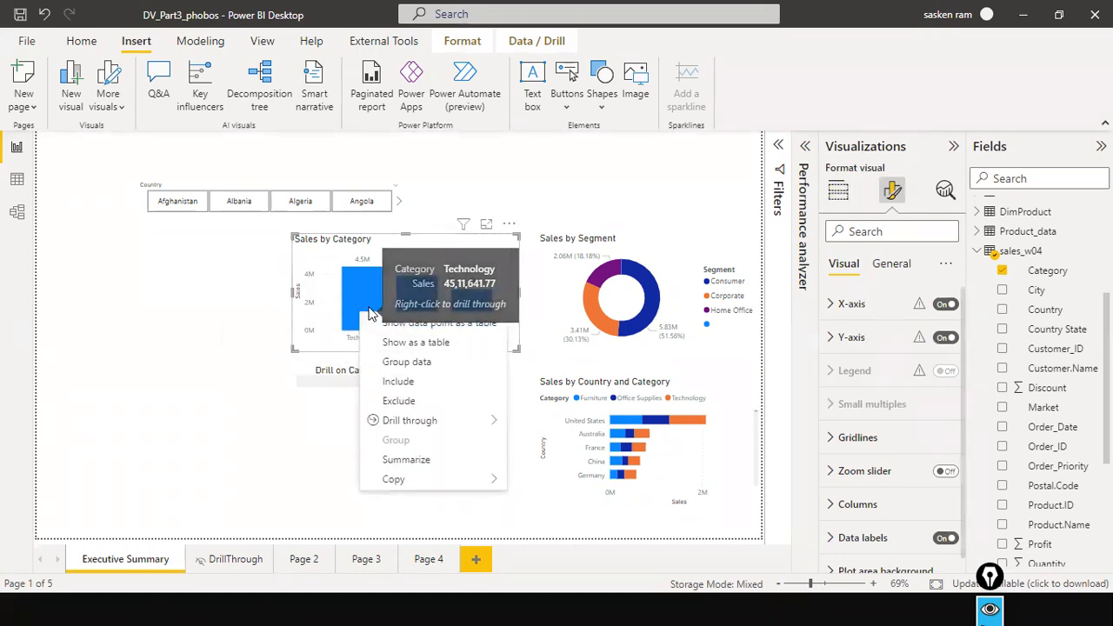
left_click(342, 374)
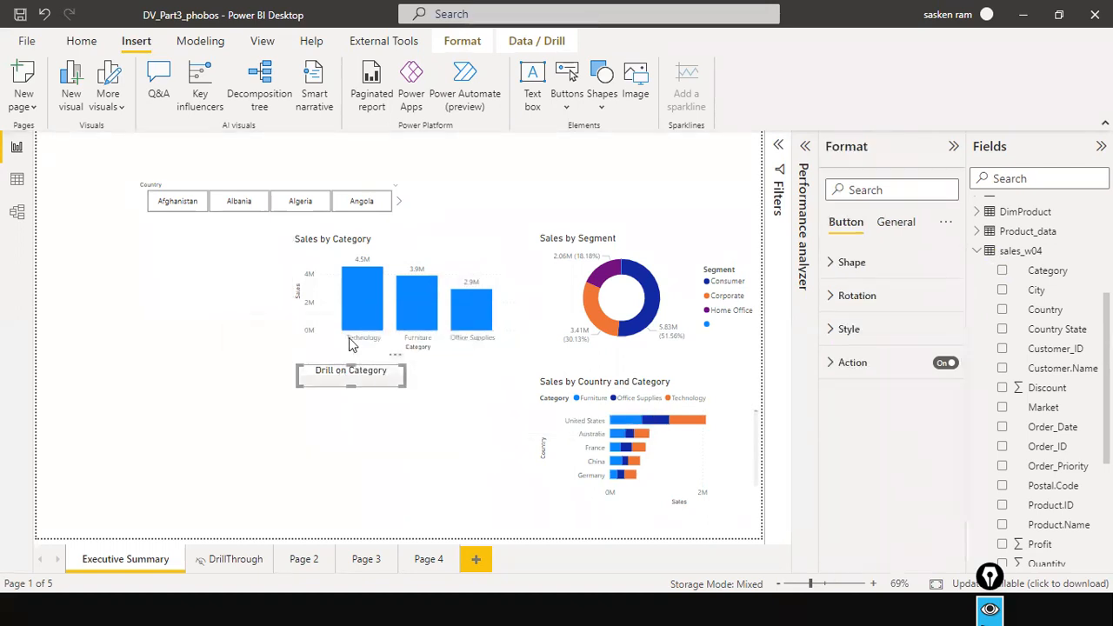
Try to drill through from the Technology bar in Sales by Category using the Drill on Category button.
right_click(349, 315)
left_click(253, 349)
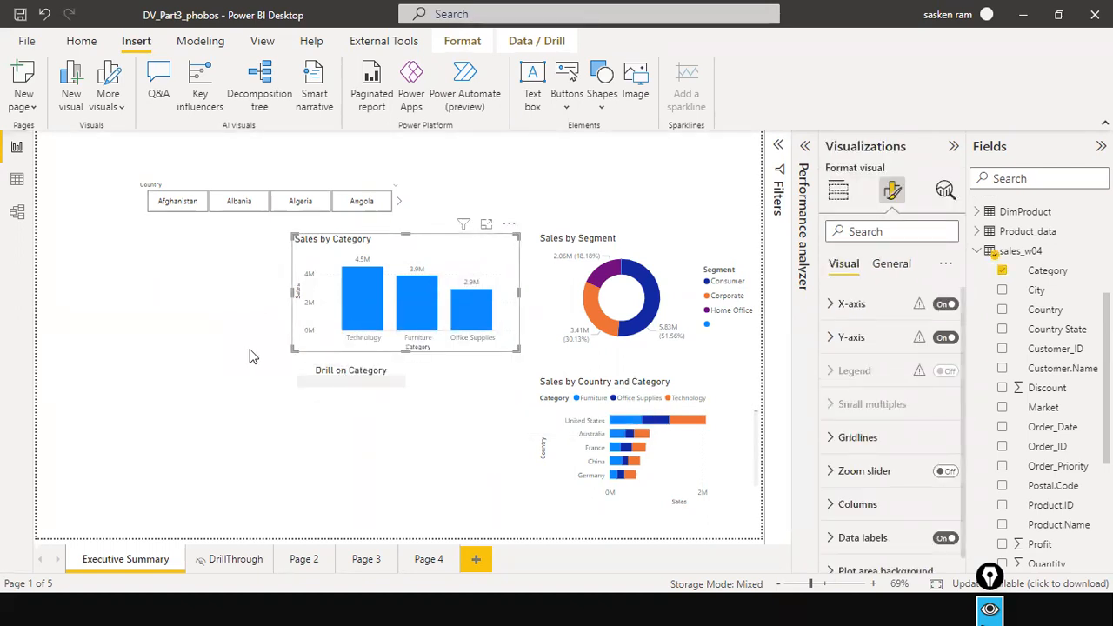
left_click(249, 350)
left_click(378, 280)
right_click(378, 279)
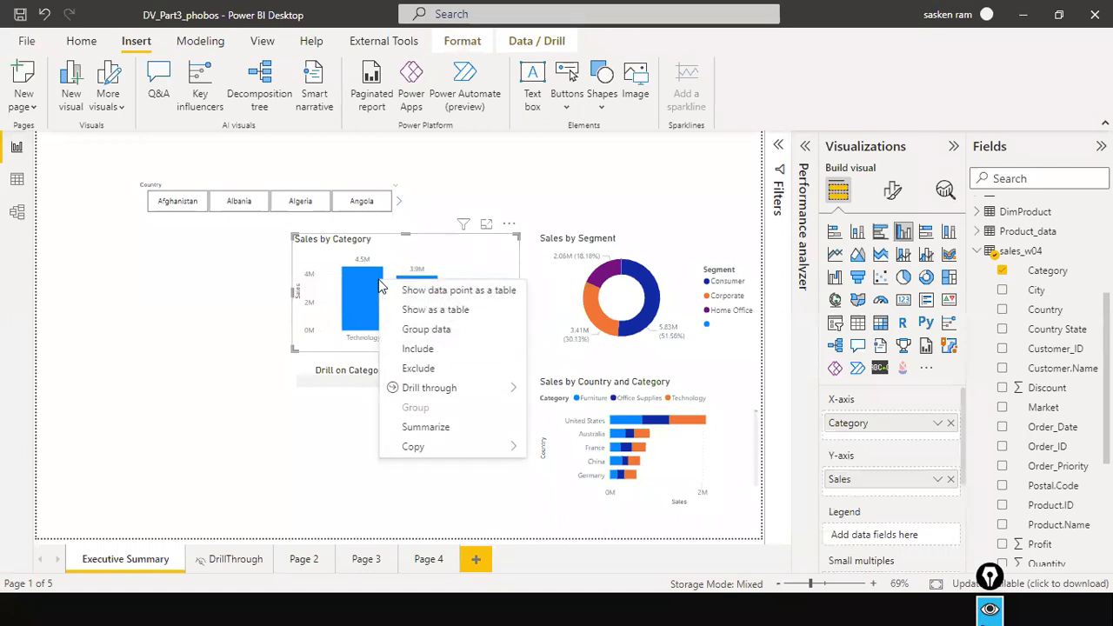
left_click(361, 346)
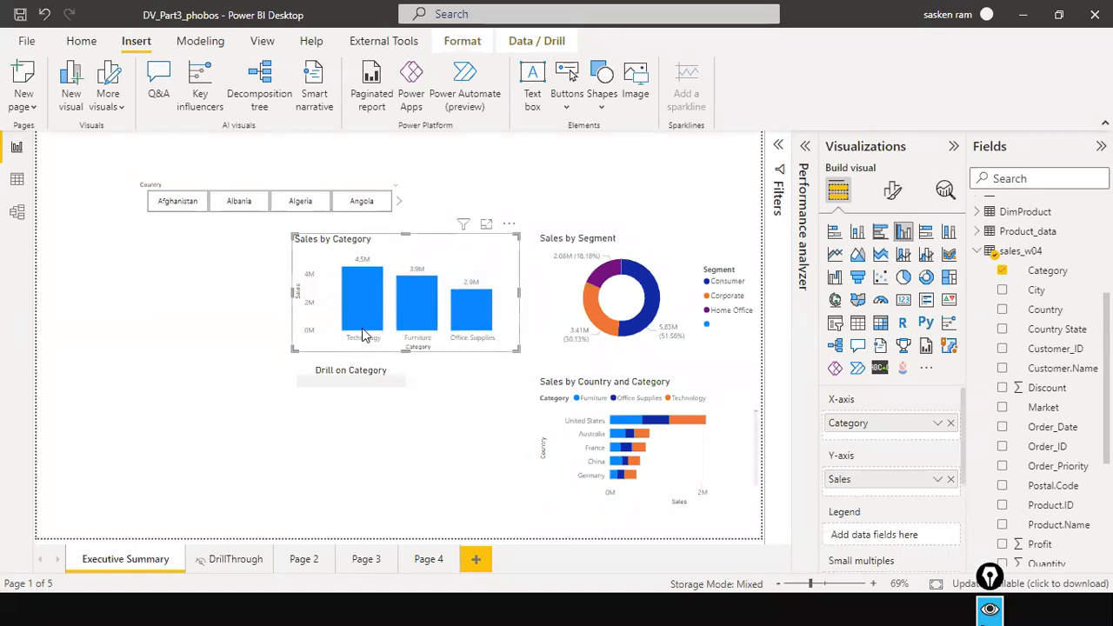
right_click(363, 335)
left_click(335, 384)
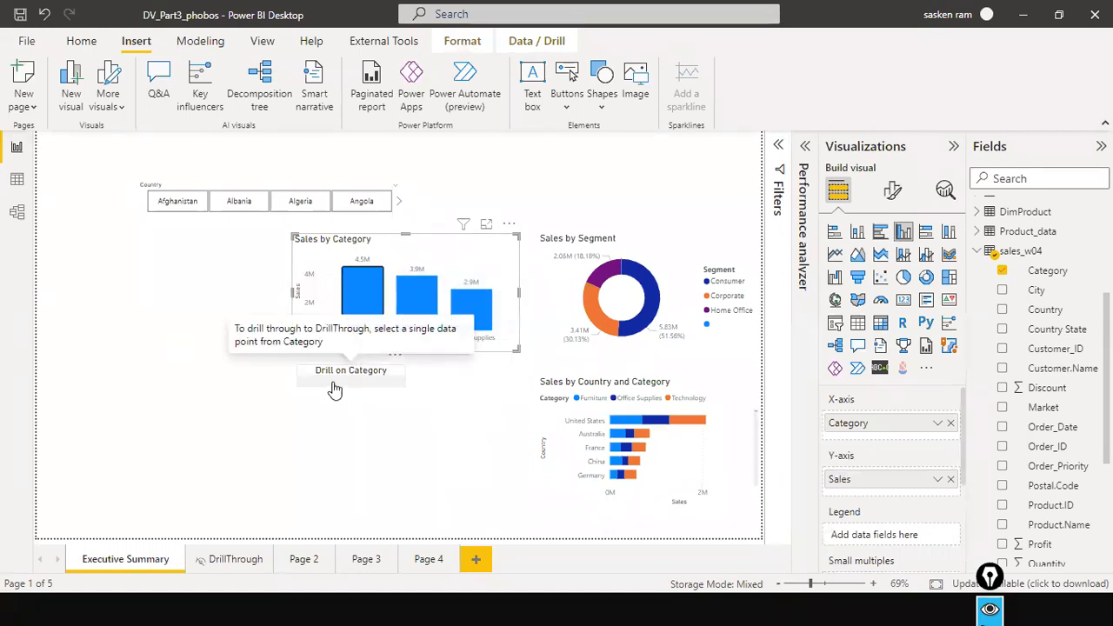
left_click(335, 374)
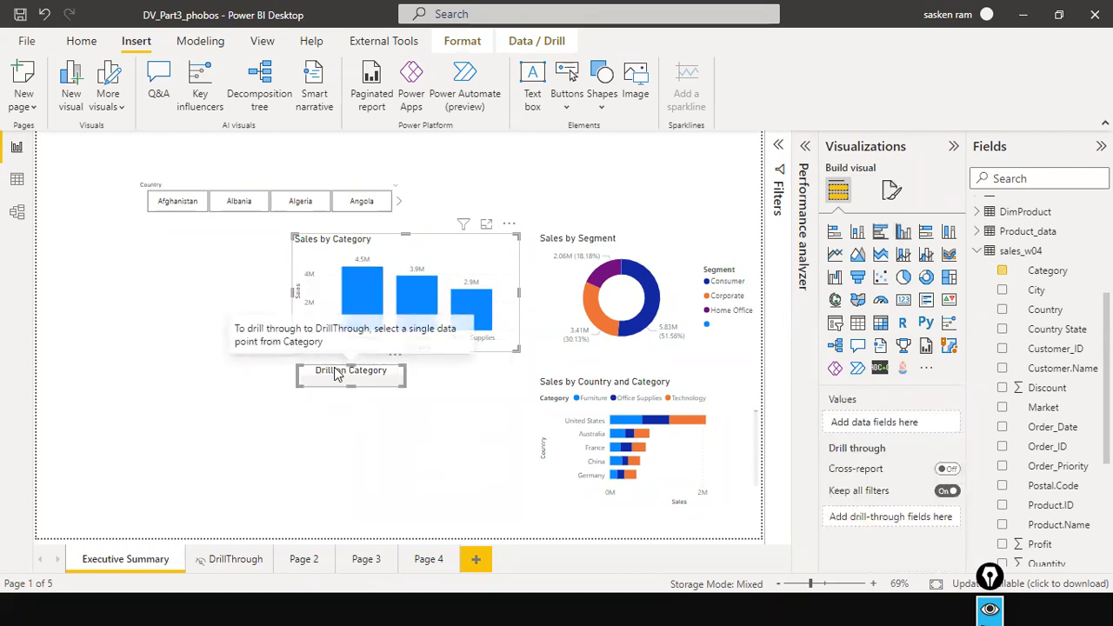
Retest the Drill on Category button after toggling the Technology bar's highlight and viewing its data-point options, and deselect the button.
left_click(357, 341)
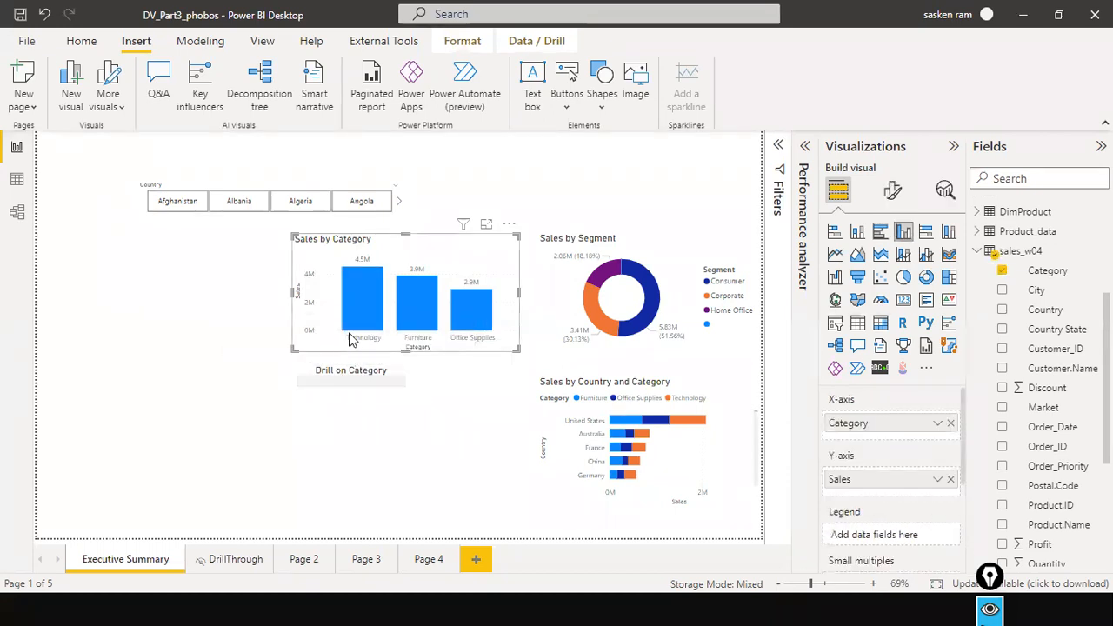
right_click(371, 304)
left_click(371, 302)
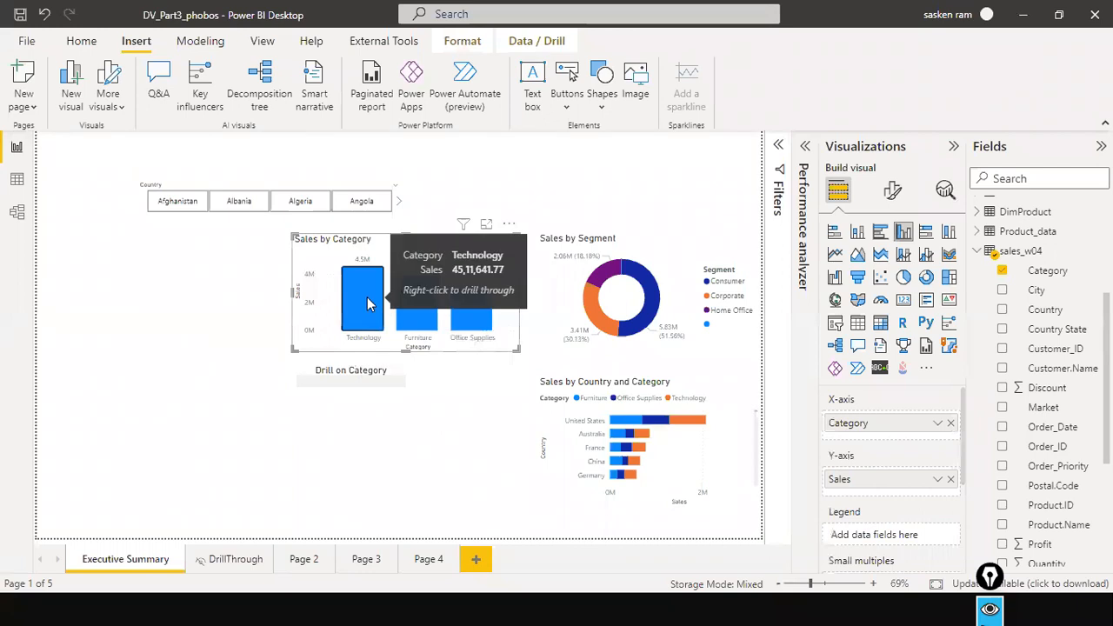
right_click(370, 302)
left_click(360, 293)
right_click(360, 293)
left_click(362, 280)
right_click(362, 280)
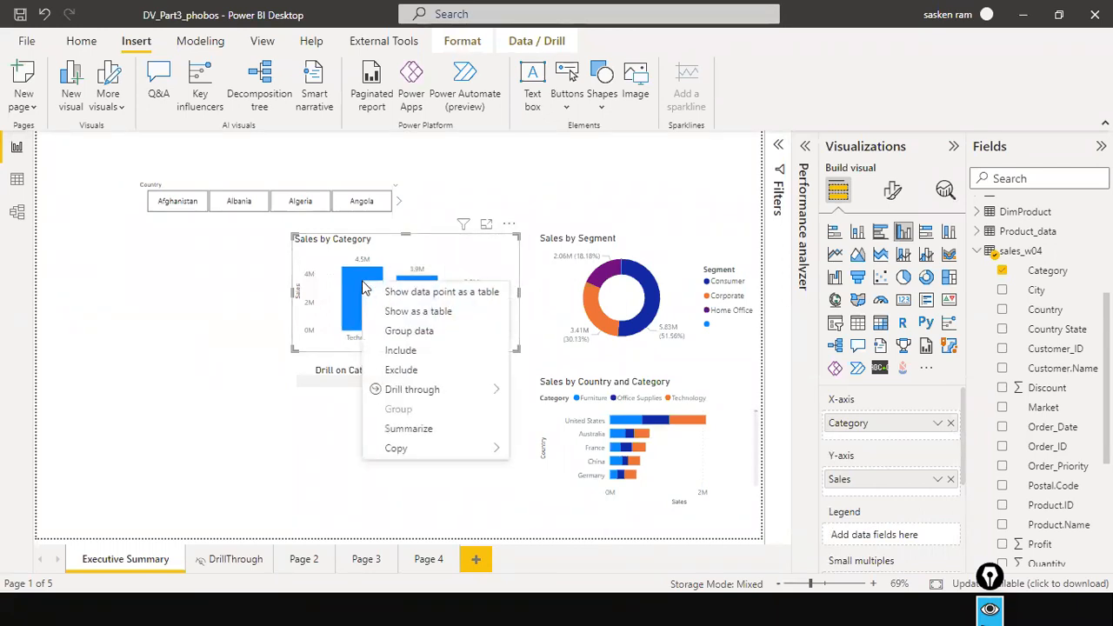
left_click(345, 382)
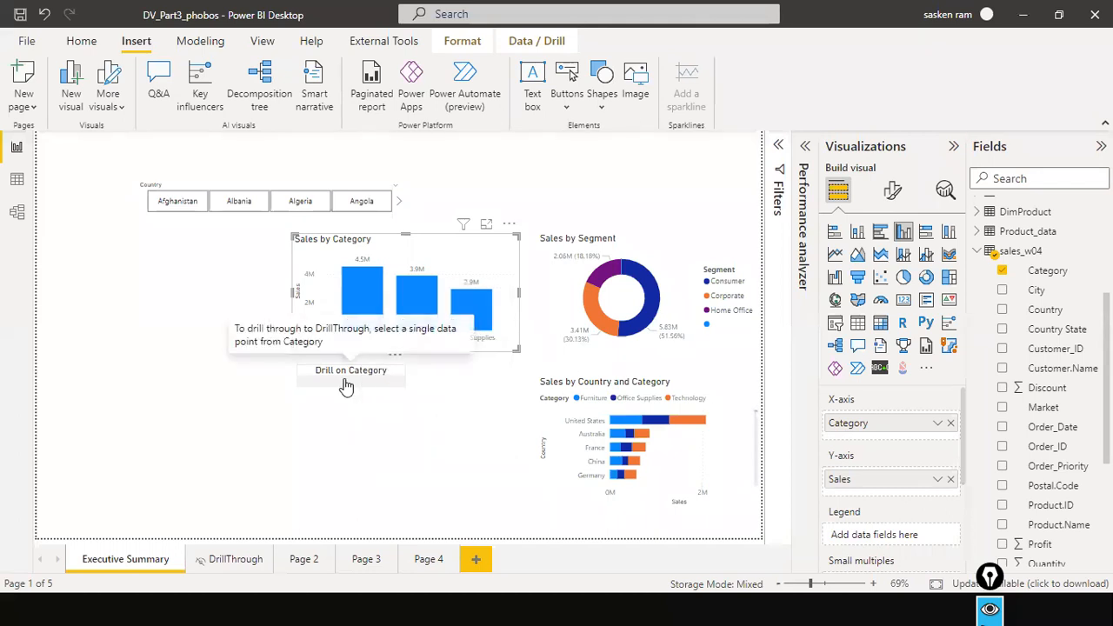
left_click(359, 372)
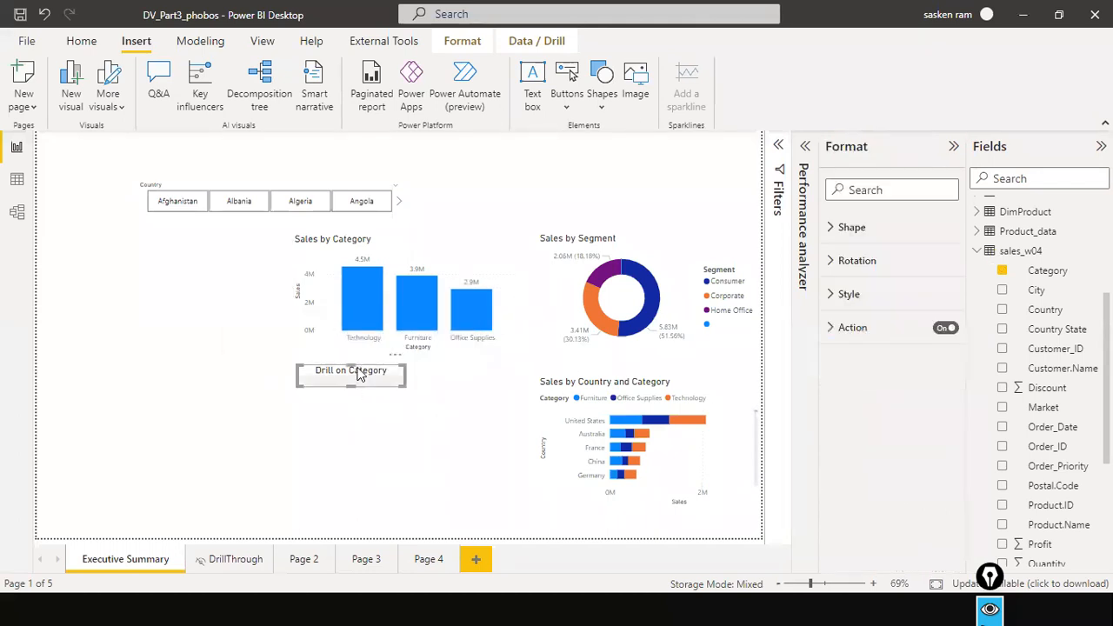
left_click(364, 518)
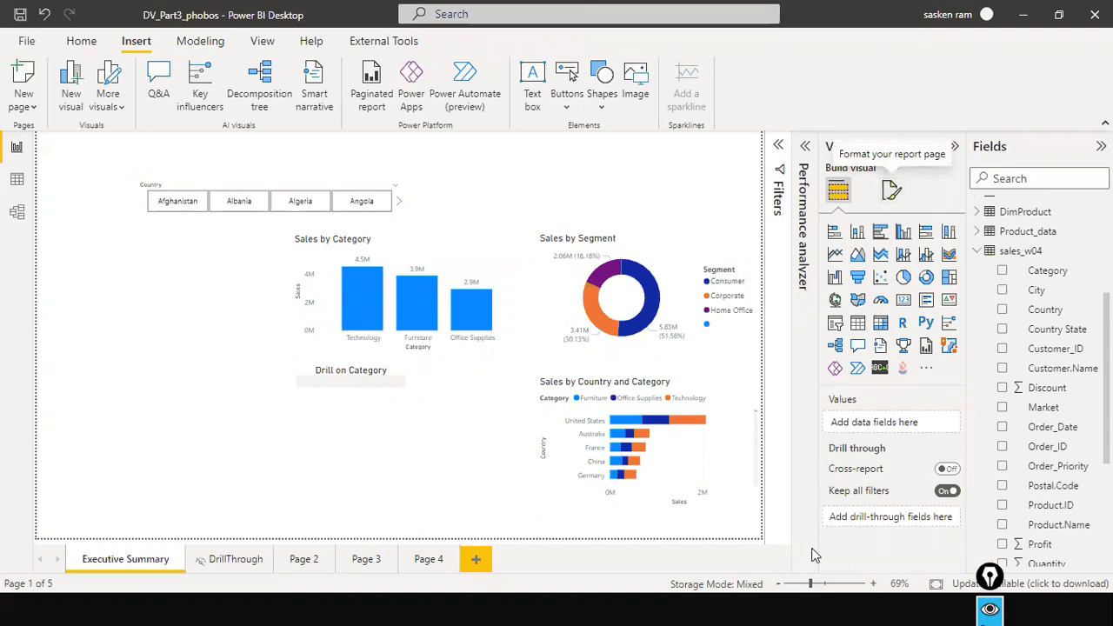
Switch from the Executive Summary to the Page 2 report page.
left_click(315, 566)
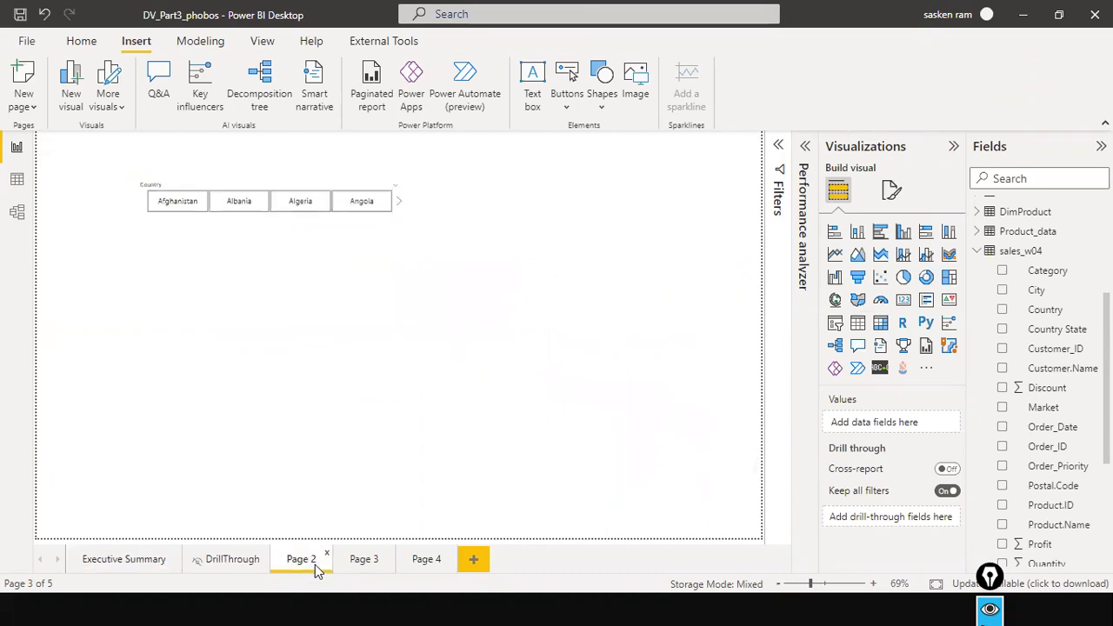
key("alt+Tab")
key("alt+Tab")
key("Escape")
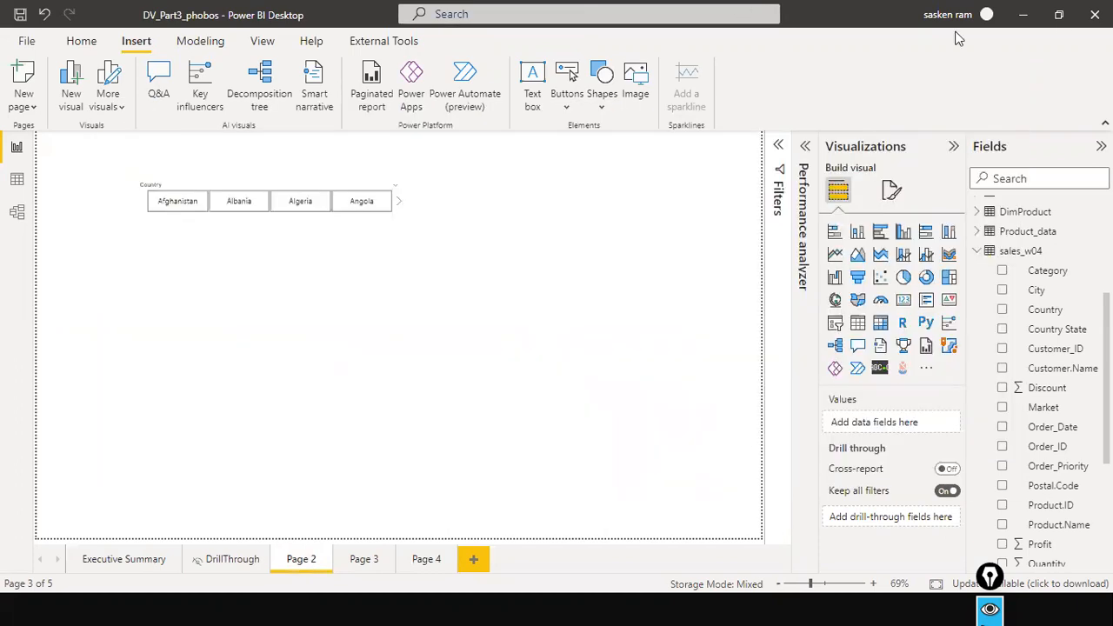